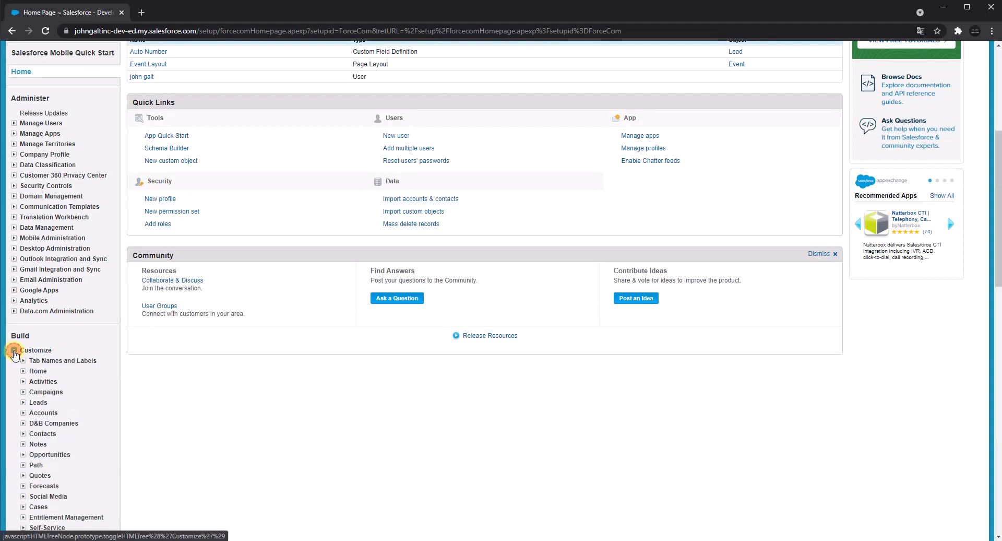
Open the Account object's field list in the setup tree and start a new custom field.
{"action": "scroll", "coordinate": [21, 363], "scroll_direction": "down", "scroll_amount": 4}
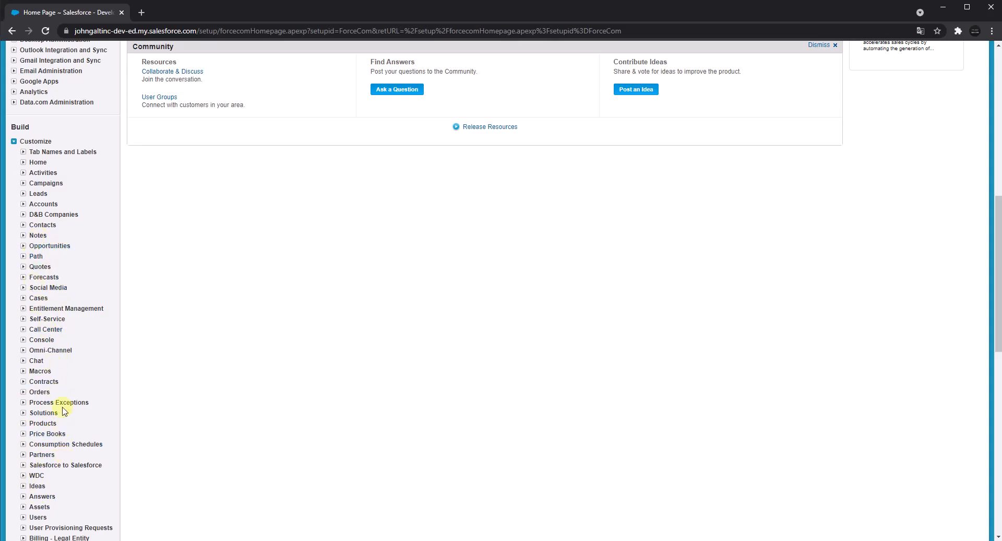
{"action": "left_click", "coordinate": [23, 205]}
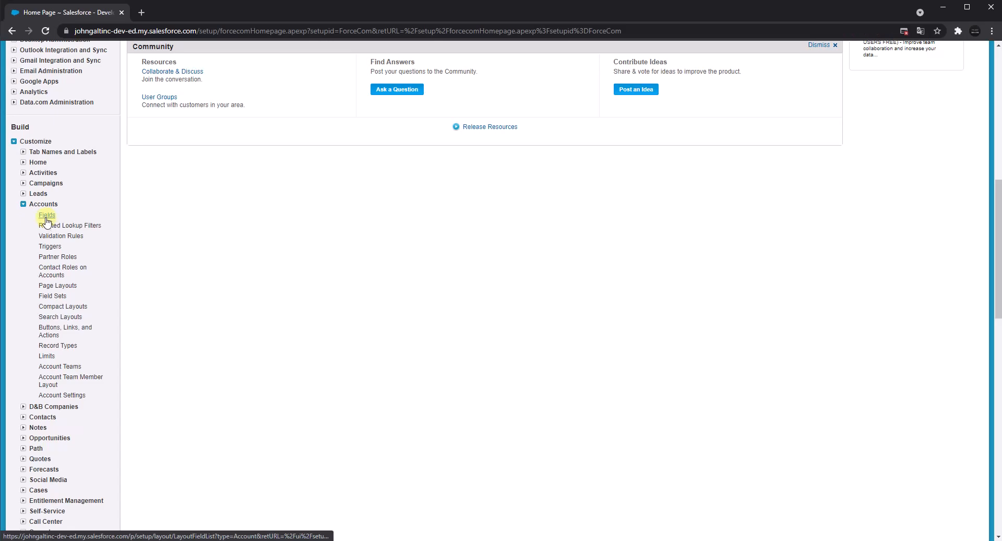
{"action": "left_click", "coordinate": [47, 216]}
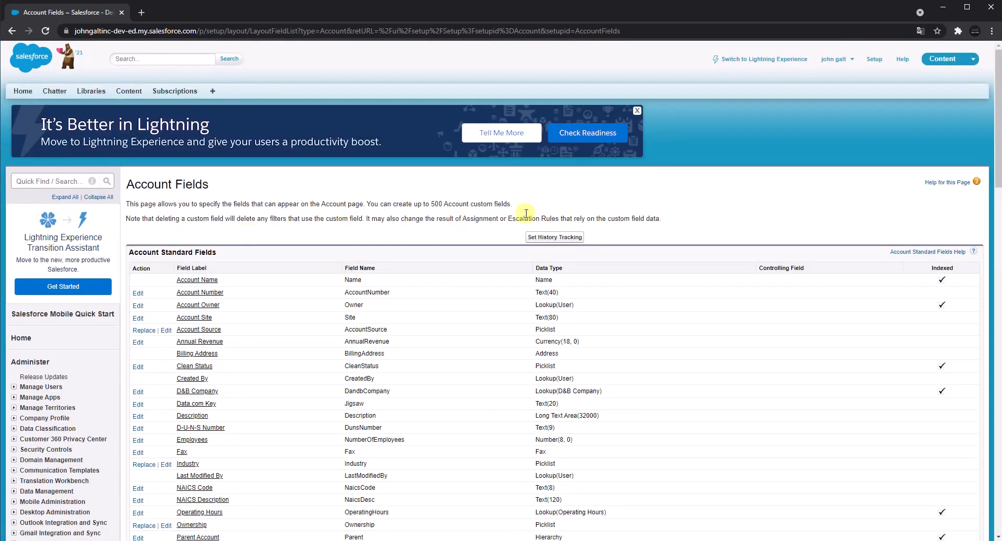
{"action": "scroll", "coordinate": [591, 208], "scroll_direction": "down", "scroll_amount": 8}
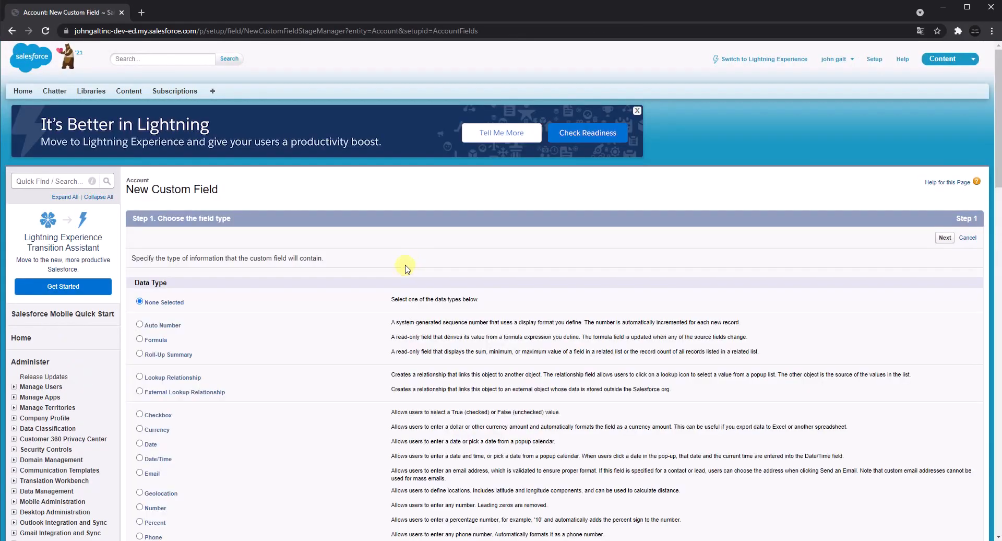
Choose Auto Number as the new field's data type and set its field label to "Auto Number".
{"action": "left_click", "coordinate": [152, 328]}
{"action": "mouse_move", "coordinate": [149, 329]}
{"action": "left_mouse_down"}
{"action": "mouse_move", "coordinate": [155, 336]}
{"action": "mouse_move", "coordinate": [149, 329]}
{"action": "left_mouse_up"}
{"action": "left_click", "coordinate": [946, 241]}
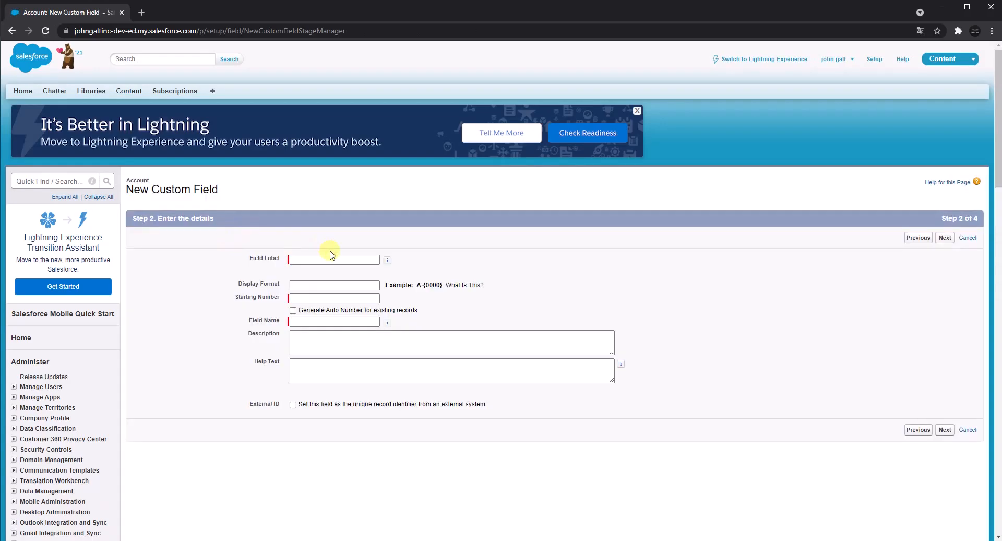
{"action": "left_click", "coordinate": [330, 256]}
{"action": "right_click", "coordinate": [333, 255]}
{"action": "left_click", "coordinate": [357, 332]}
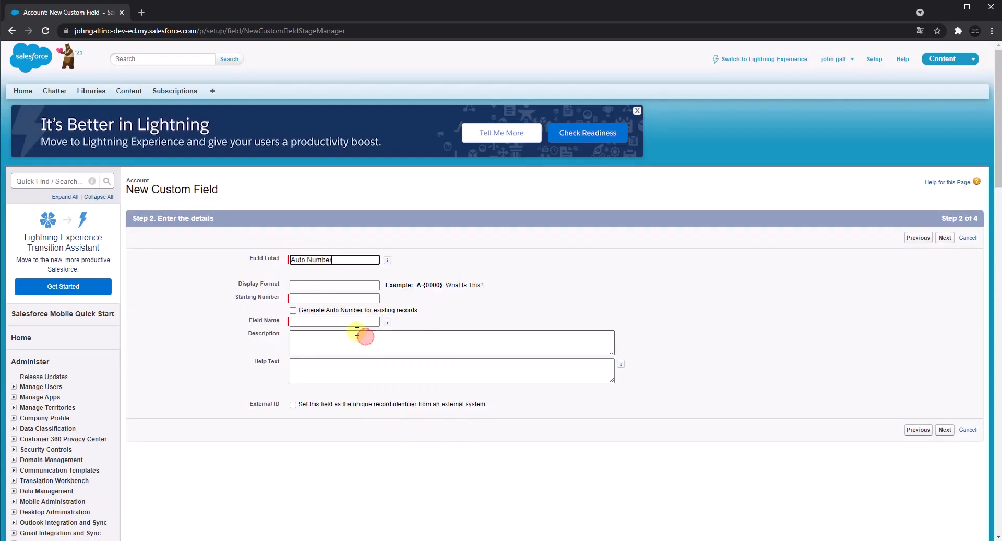
Set the starting number to 1234, enable auto number generation for existing records, and continue to field-level security.
{"action": "left_click", "coordinate": [317, 298]}
{"action": "type", "text": "1234"}
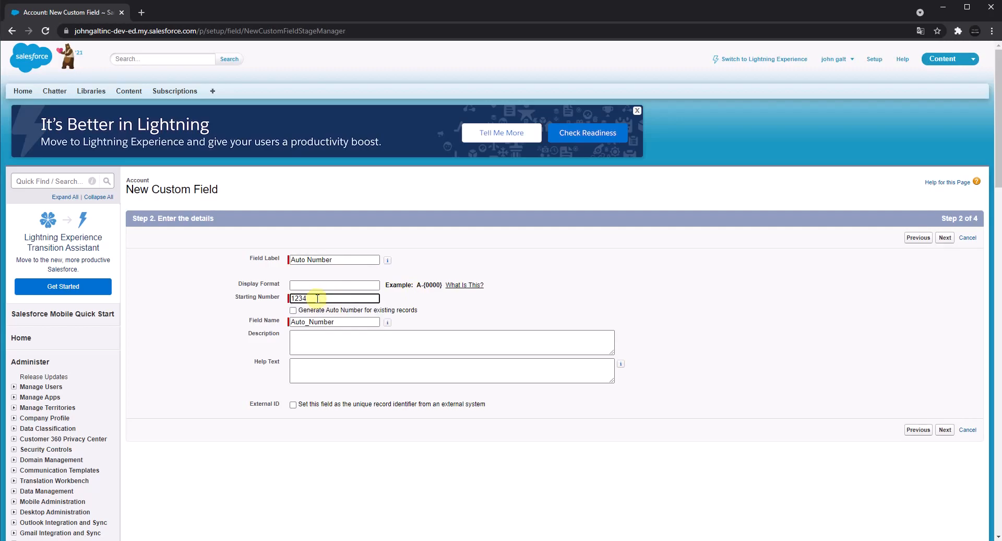
{"action": "left_click", "coordinate": [412, 310]}
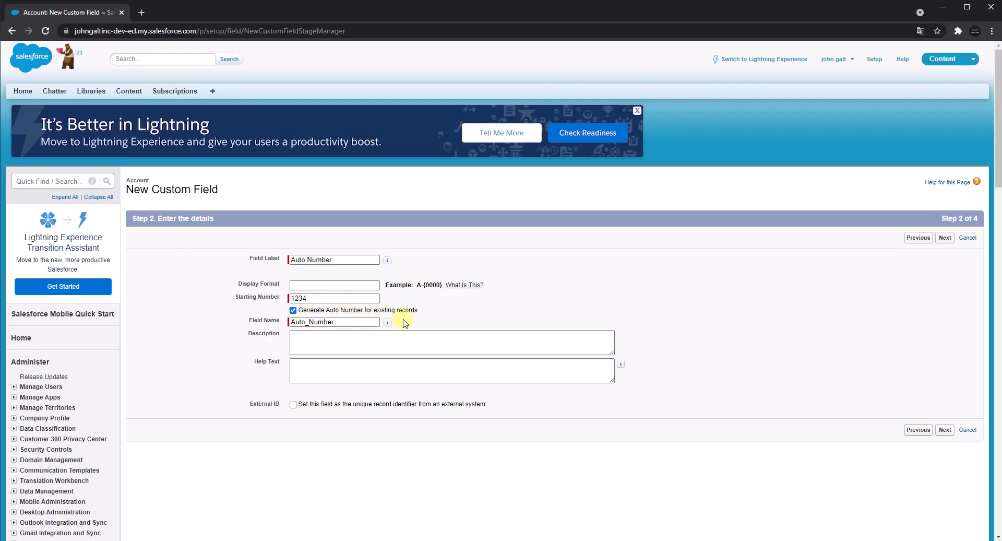
{"action": "left_click", "coordinate": [945, 238]}
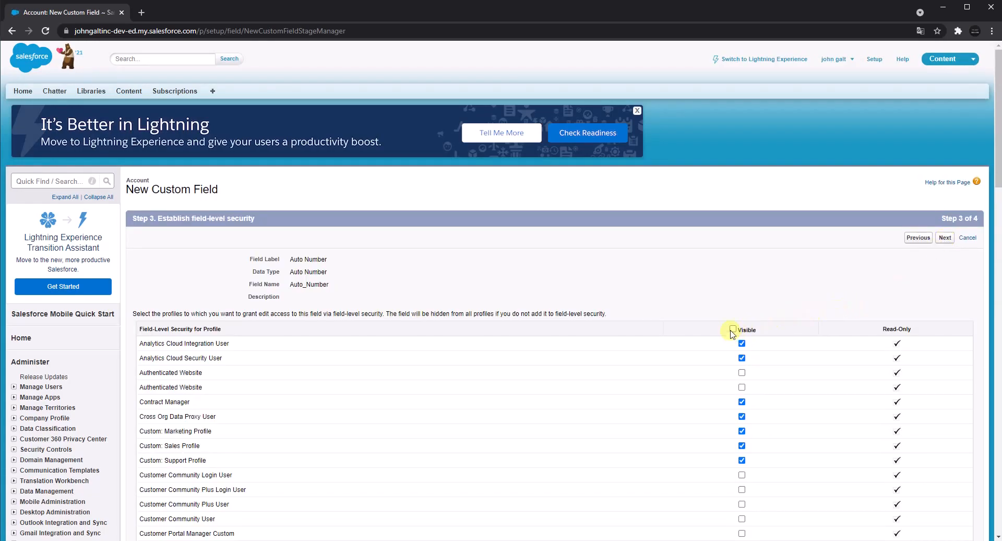
Make the Auto Number field visible to all profiles, then save it with all page layouts included and start another custom field.
{"action": "left_click", "coordinate": [733, 329]}
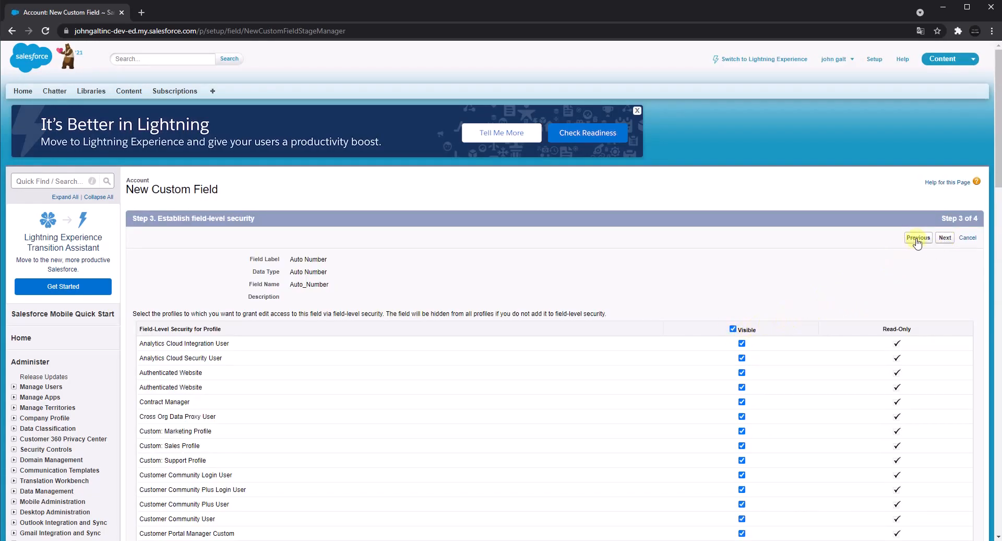
{"action": "left_click", "coordinate": [945, 239]}
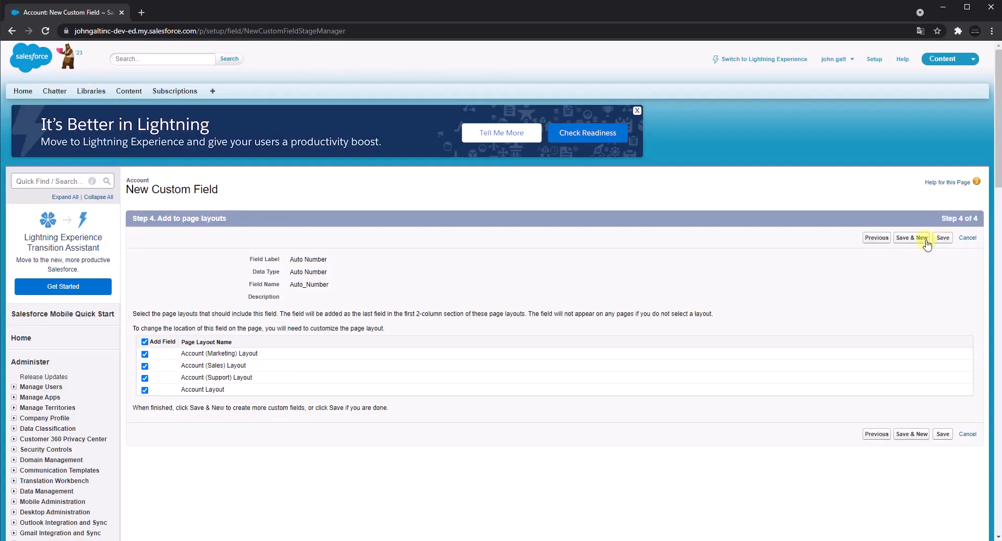
{"action": "left_click", "coordinate": [927, 239]}
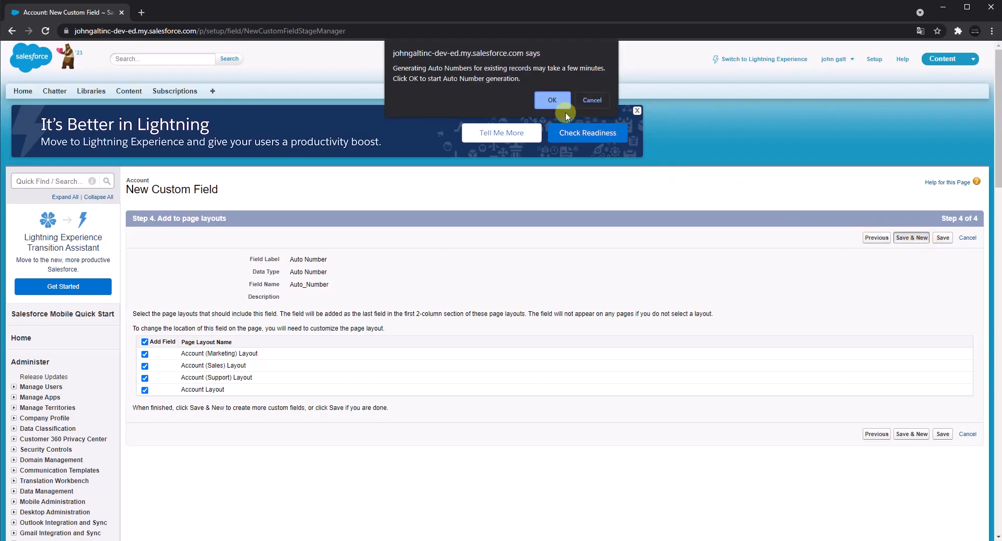
{"action": "left_click", "coordinate": [556, 102]}
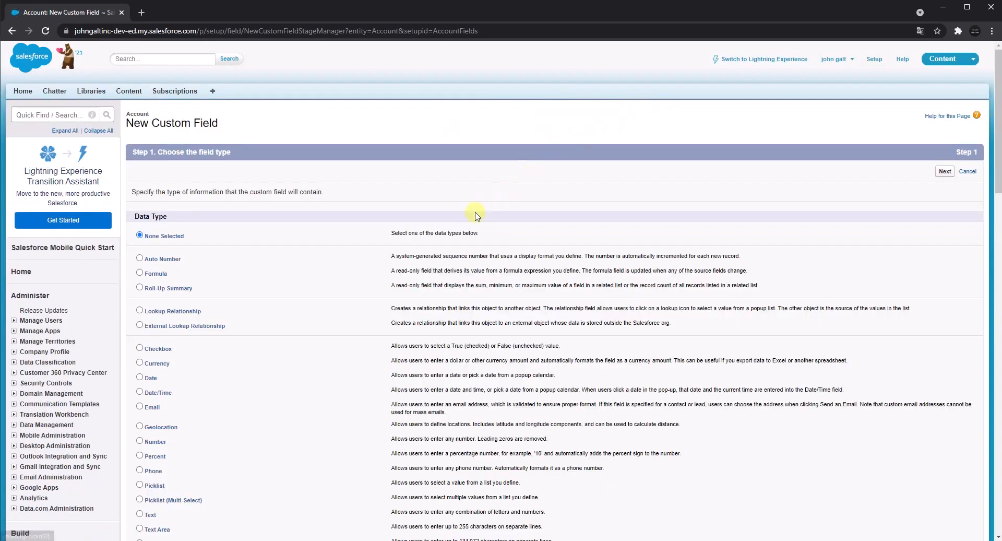
Choose Lookup Relationship as the new field's data type and relate it to the Lead object.
{"action": "scroll", "coordinate": [254, 287], "scroll_direction": "down", "scroll_amount": 2}
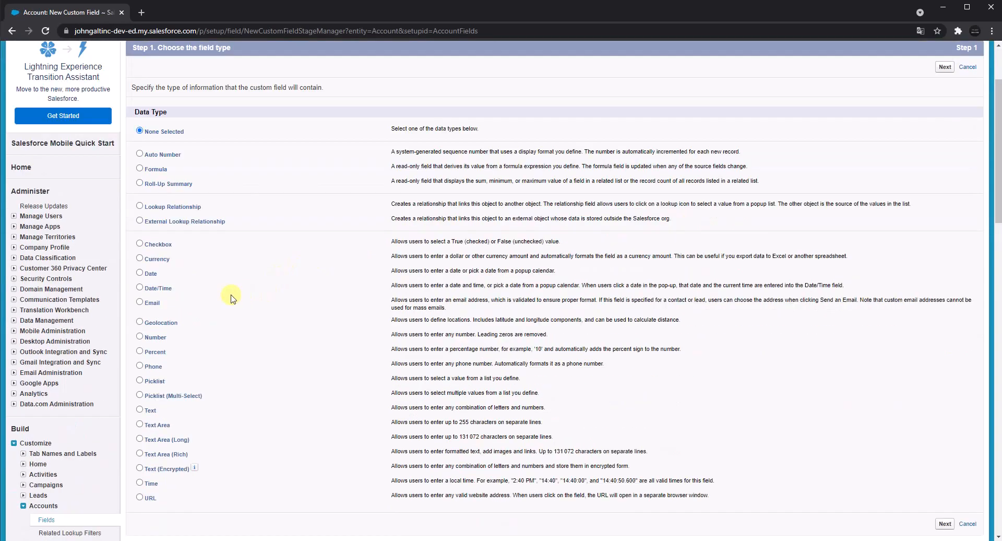
{"action": "triple_click", "coordinate": [158, 211]}
{"action": "key", "text": "ctrl+c"}
{"action": "right_click", "coordinate": [159, 211]}
{"action": "left_click", "coordinate": [169, 218]}
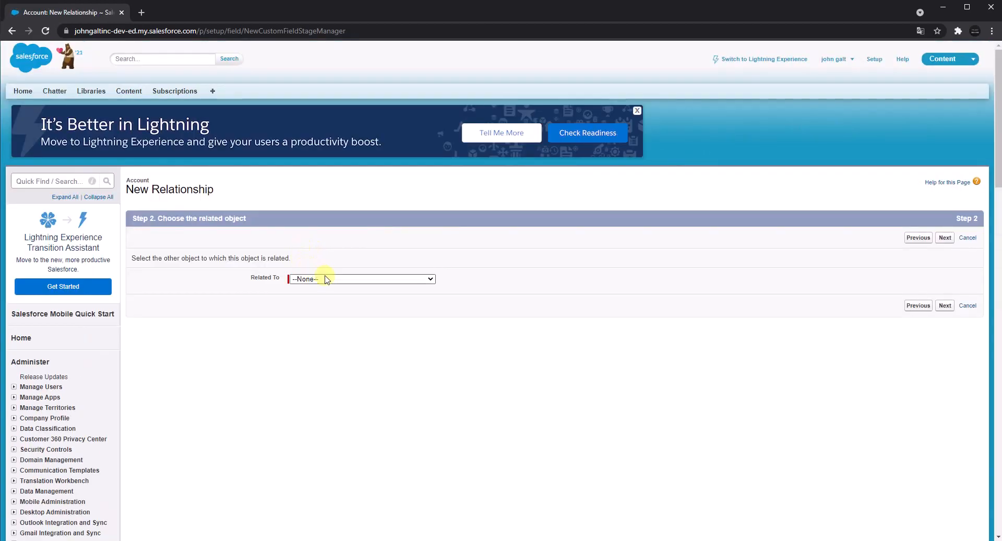
{"action": "left_click", "coordinate": [323, 279]}
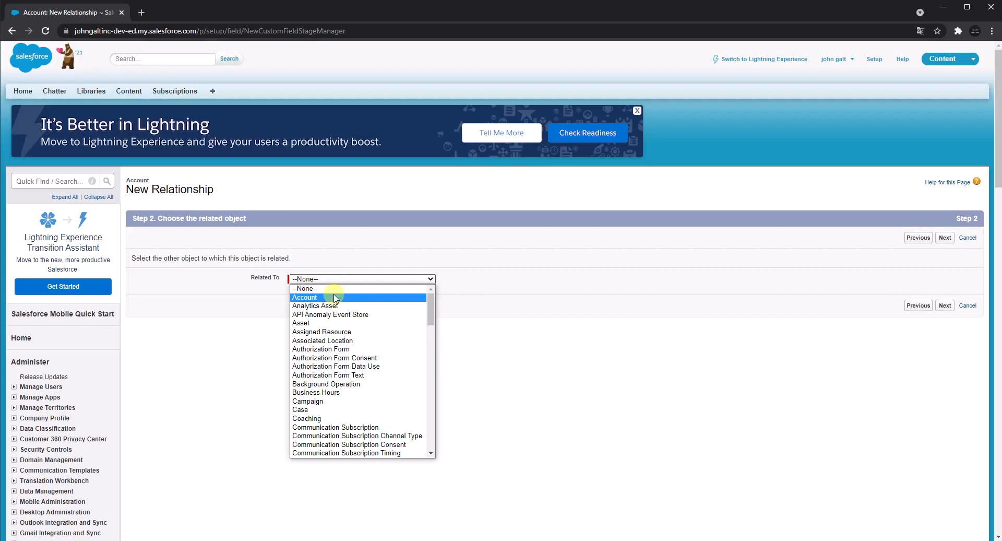
{"action": "scroll", "coordinate": [327, 373], "scroll_direction": "down", "scroll_amount": 10}
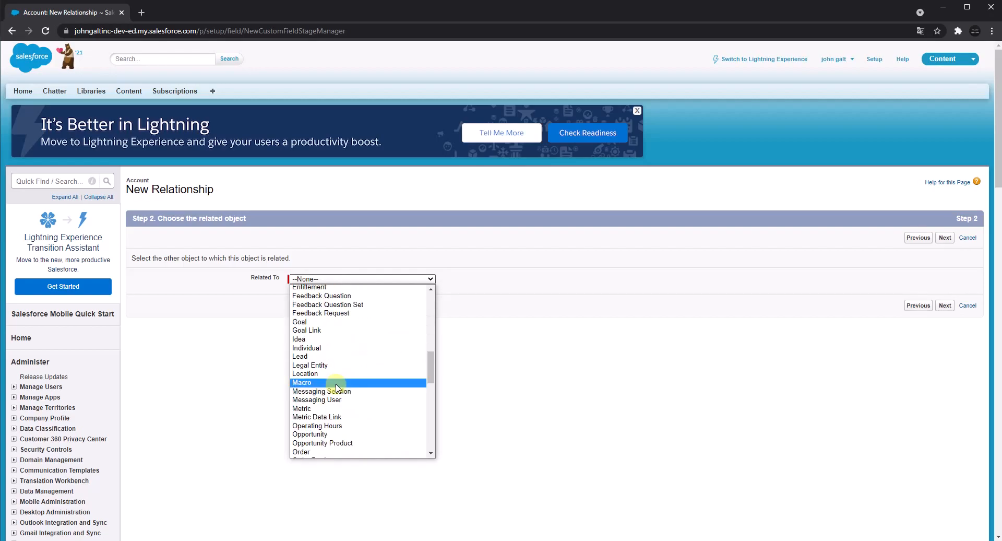
{"action": "left_click", "coordinate": [320, 357]}
{"action": "left_click", "coordinate": [946, 239]}
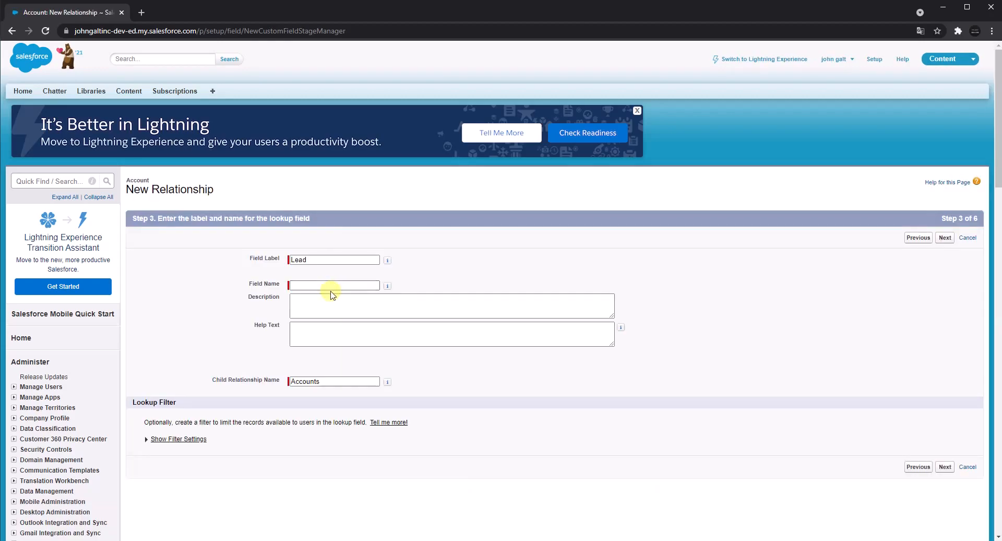
Enter "Lookup Relationship" as the Lead lookup's field name and try to continue.
{"action": "right_click", "coordinate": [317, 284]}
{"action": "left_click", "coordinate": [348, 364]}
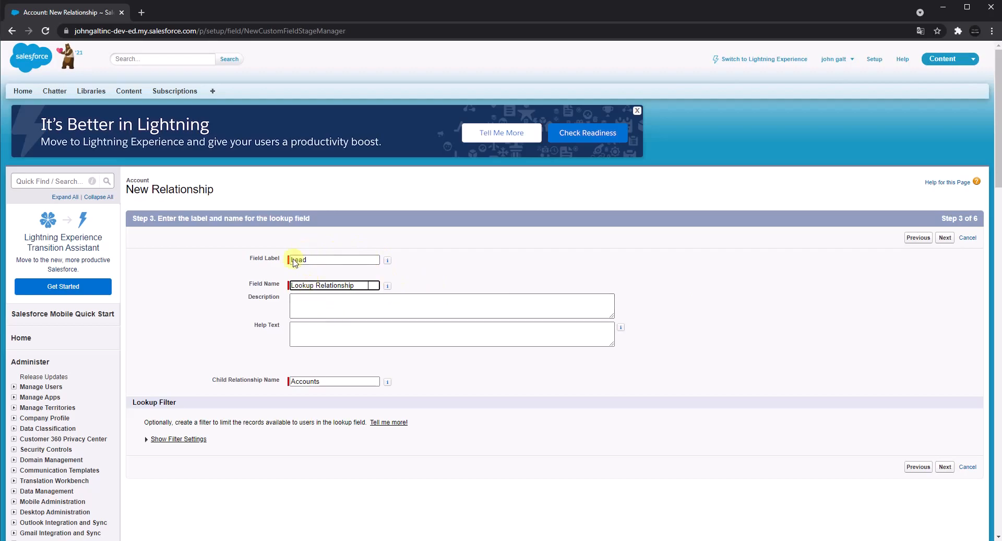
{"action": "left_click", "coordinate": [946, 238]}
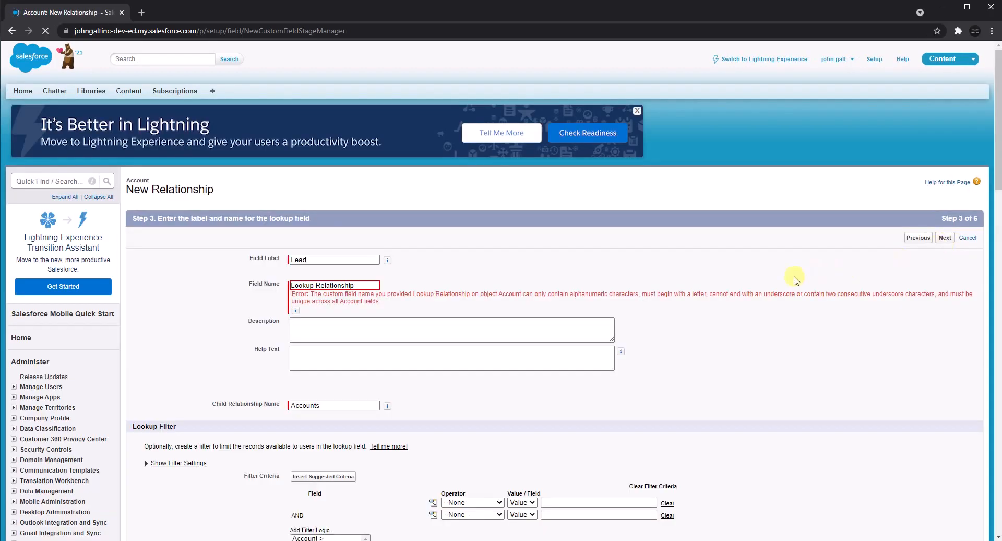
Correct the lookup's field name to Lookup_Relationship and continue to field-level security.
{"action": "left_click", "coordinate": [315, 284]}
{"action": "key", "text": "BackSpace"}
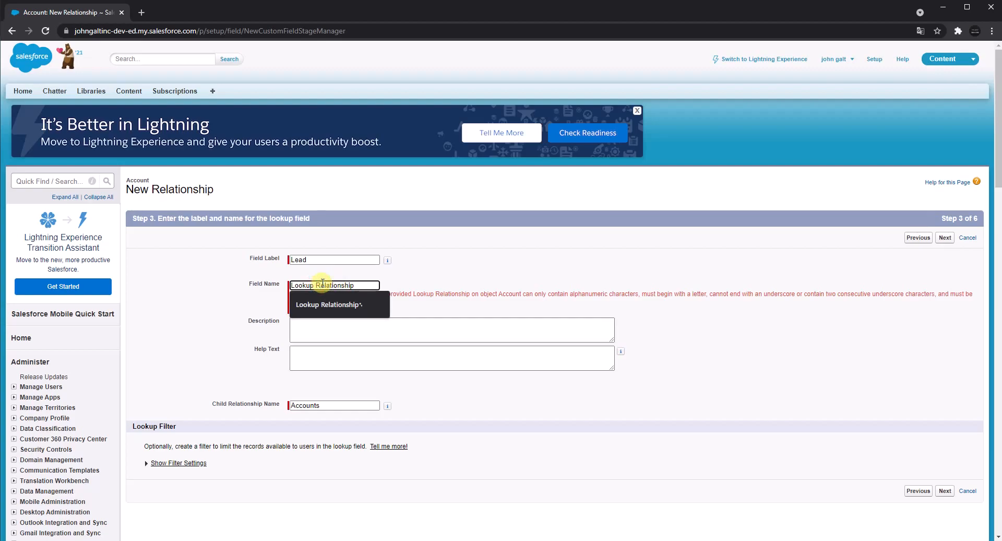
{"action": "key", "text": "BackSpace"}
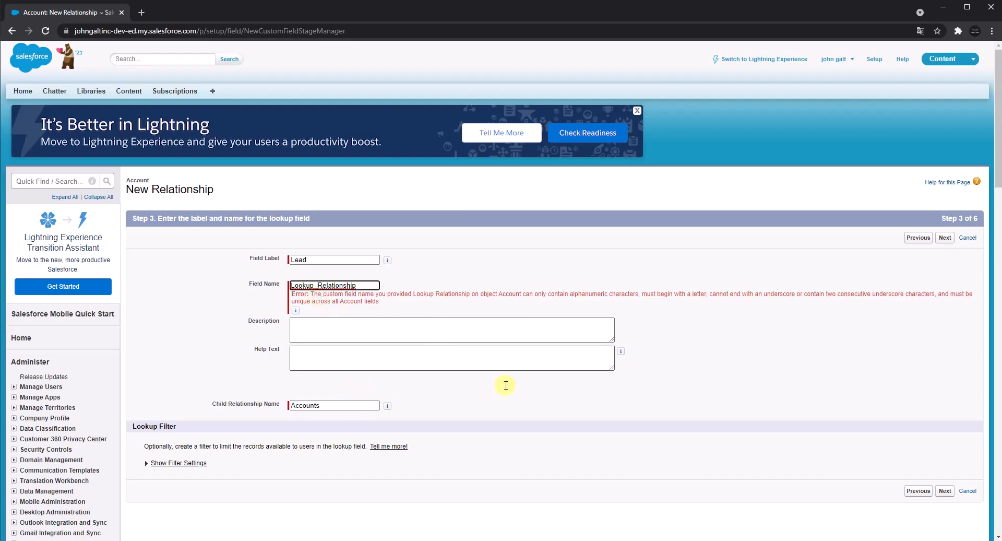
{"action": "left_click", "coordinate": [945, 494]}
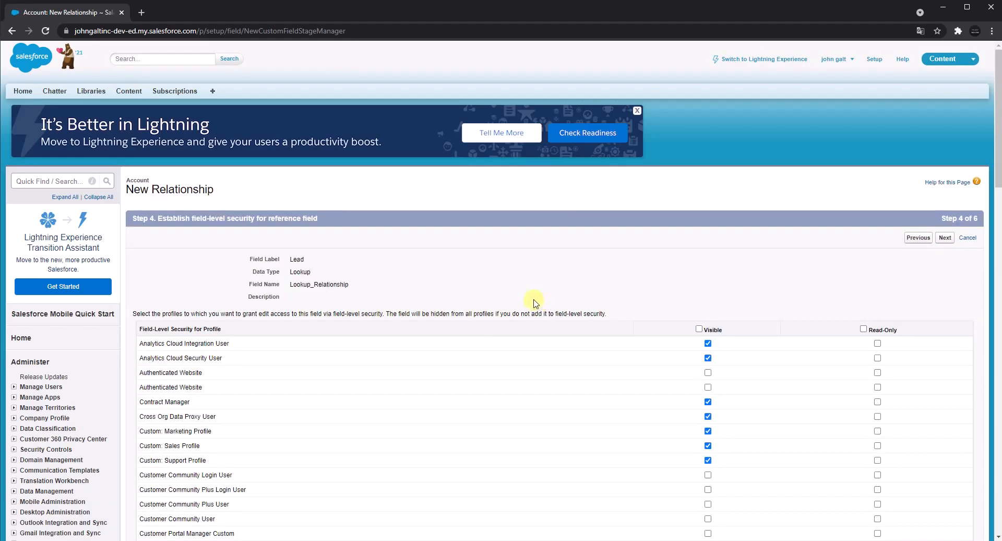
Make the Lead lookup field visible to all profiles, then save it with all page layouts included and start another custom field.
{"action": "left_click", "coordinate": [699, 330]}
{"action": "left_click", "coordinate": [946, 237]}
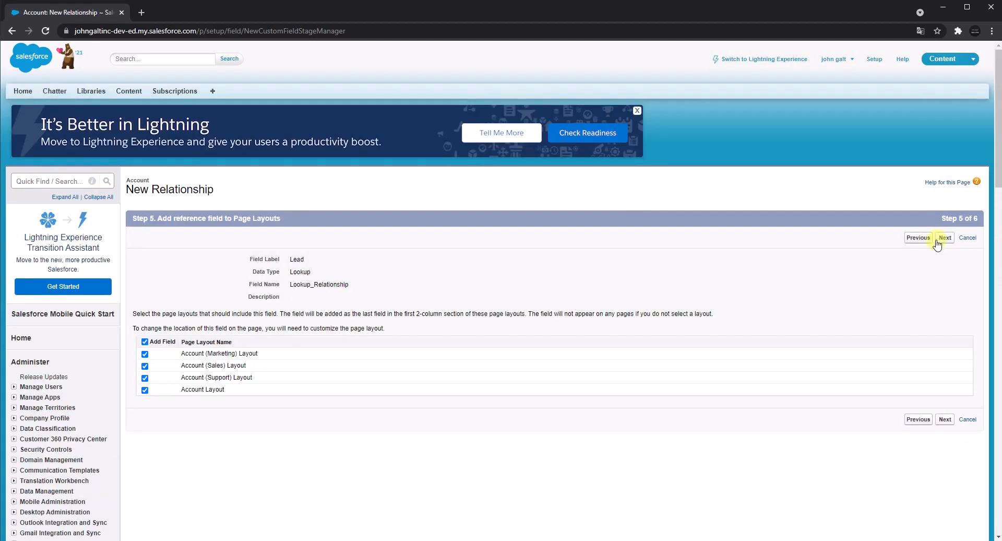
{"action": "left_click", "coordinate": [942, 238]}
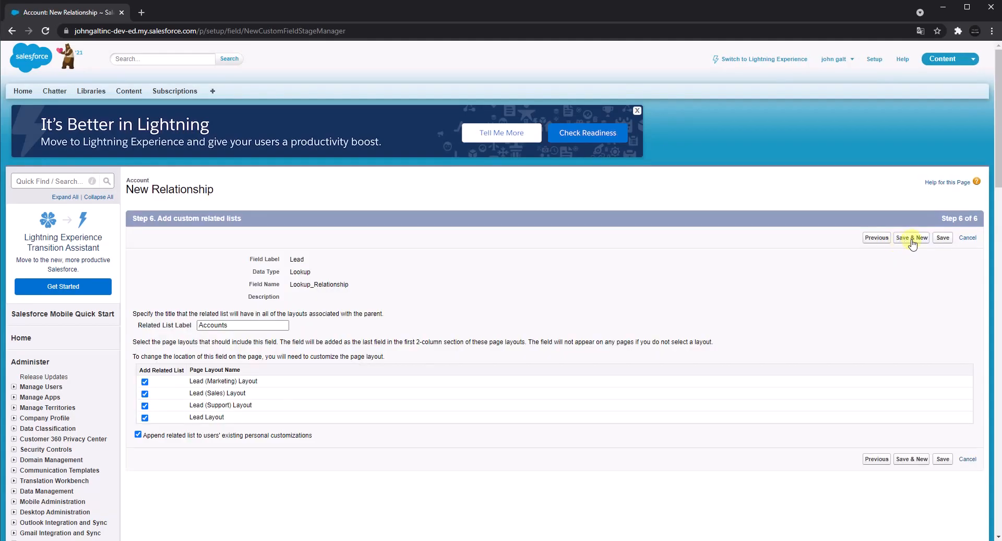
{"action": "left_click", "coordinate": [912, 238]}
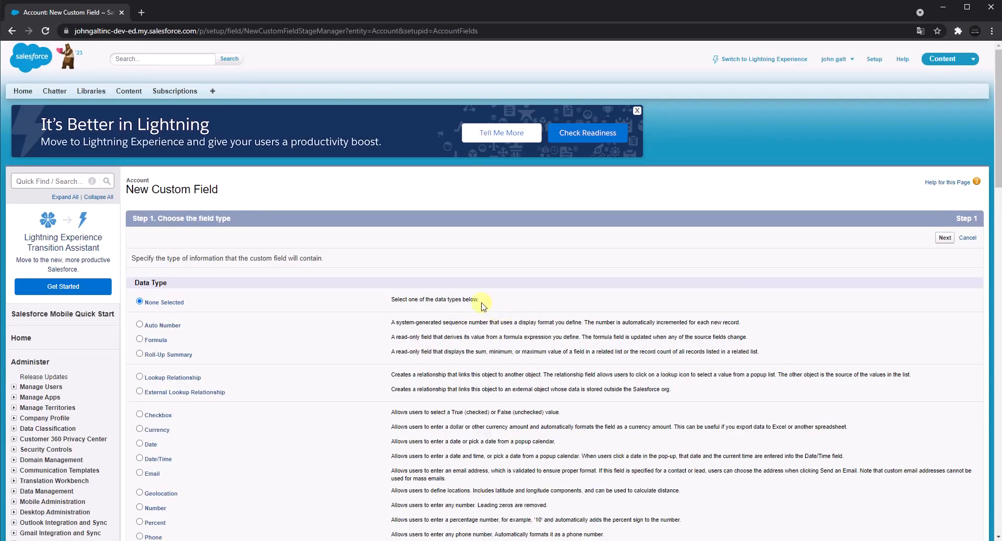
Choose Checkbox as the new custom field's data type, copy the type name, and continue to the field details.
{"action": "scroll", "coordinate": [315, 318], "scroll_direction": "down", "scroll_amount": 2}
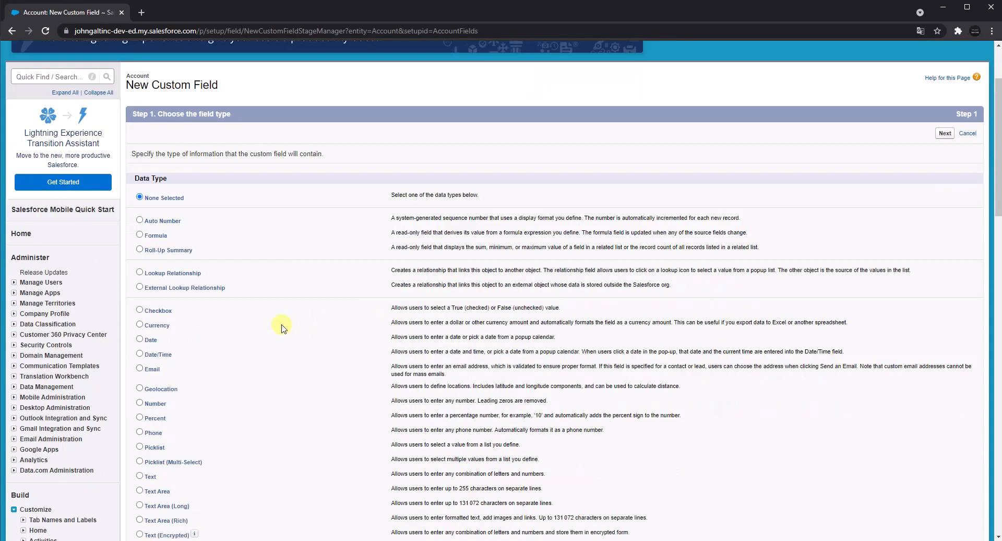
{"action": "left_click", "coordinate": [140, 311]}
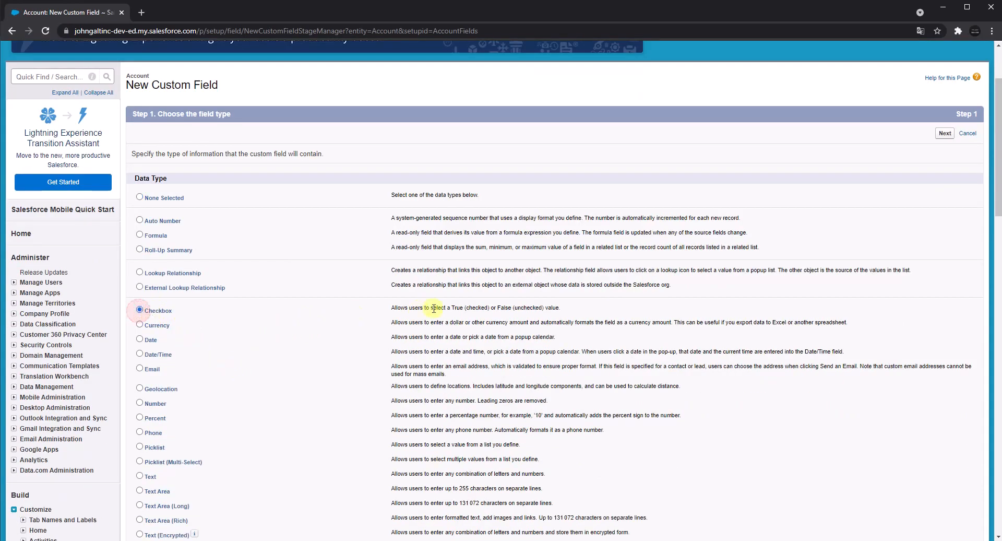
{"action": "scroll", "coordinate": [497, 358], "scroll_direction": "down", "scroll_amount": 4}
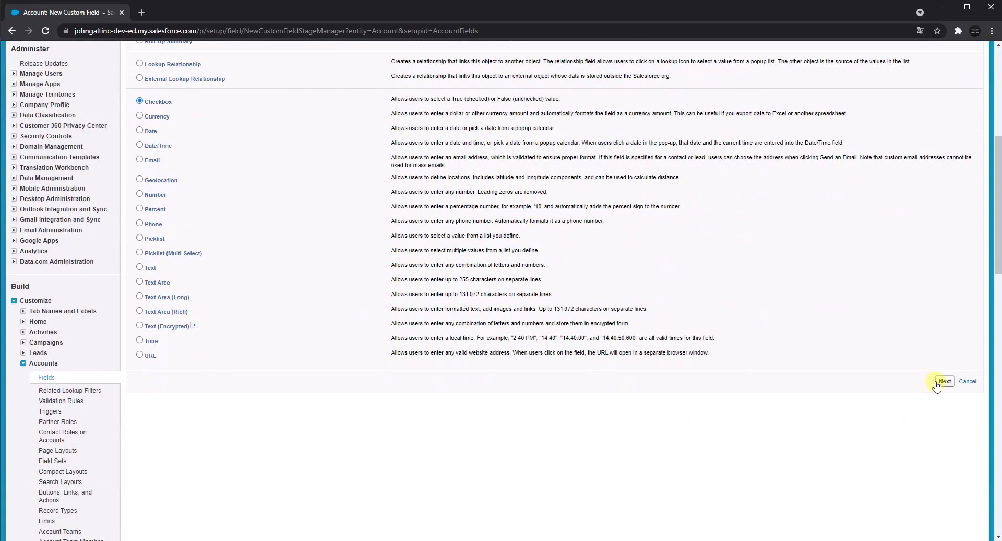
{"action": "double_click", "coordinate": [167, 103]}
{"action": "key", "text": "ctrl+c"}
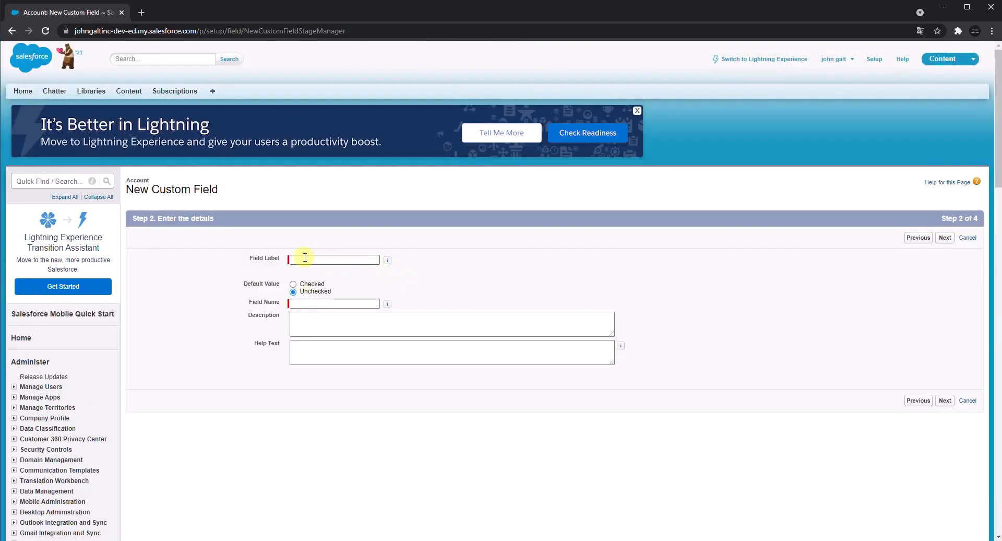
Set the field label and field name to Checkbox, and continue to field-level security.
{"action": "left_click", "coordinate": [308, 258]}
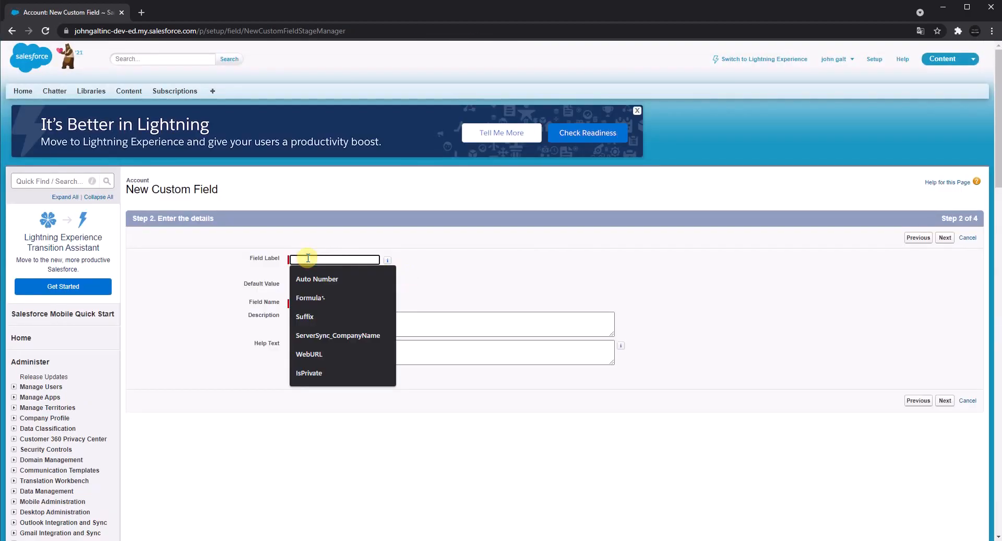
{"action": "key", "text": "ctrl+v"}
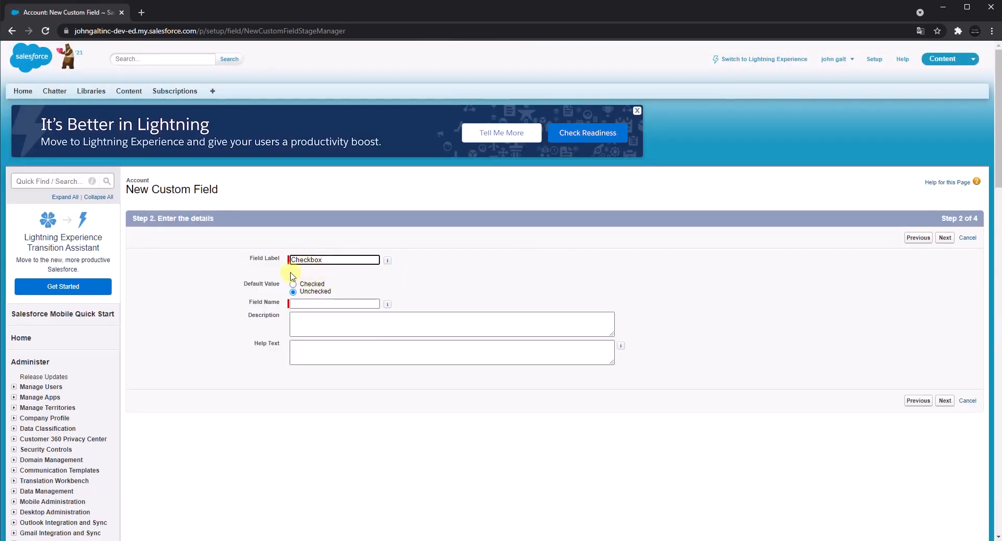
{"action": "left_click", "coordinate": [301, 301]}
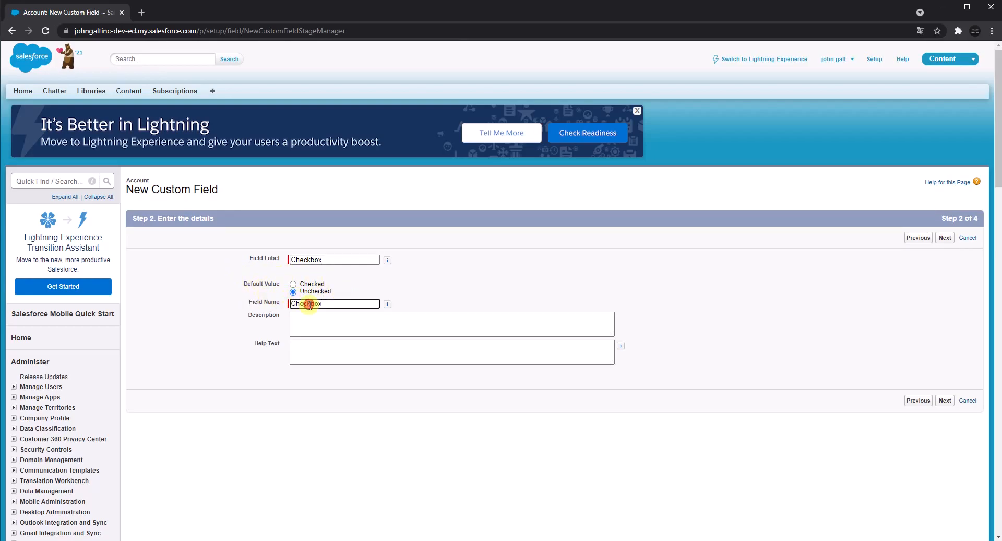
{"action": "left_click", "coordinate": [465, 288]}
{"action": "left_click", "coordinate": [948, 237]}
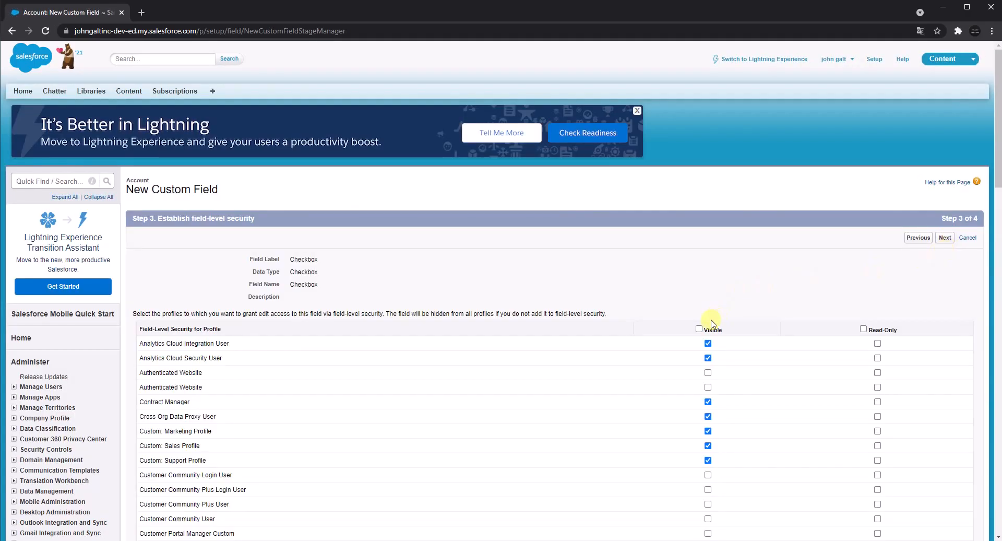
Make the Checkbox field visible to all profiles and save it with all page layouts included.
{"action": "left_click", "coordinate": [700, 329]}
{"action": "left_click", "coordinate": [946, 239]}
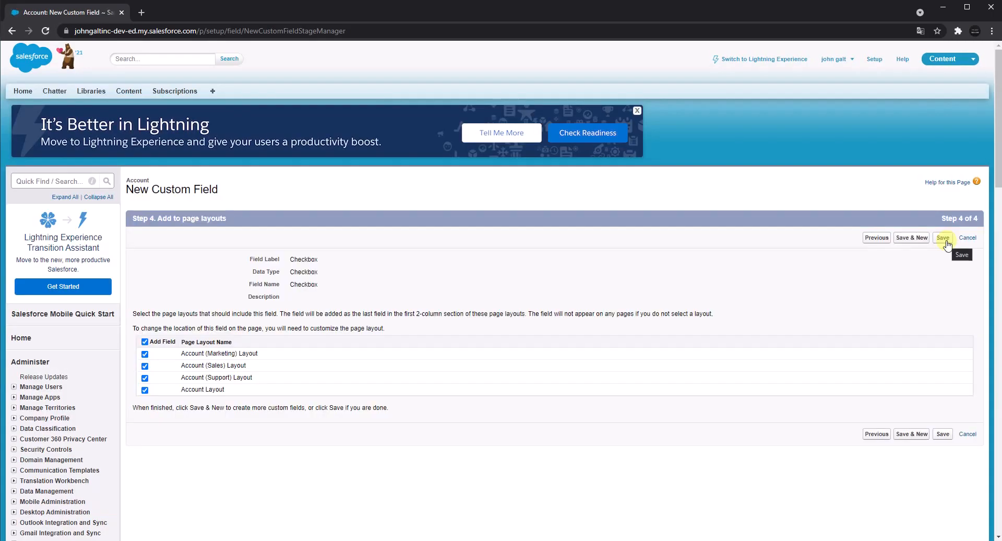
{"action": "left_click", "coordinate": [945, 241]}
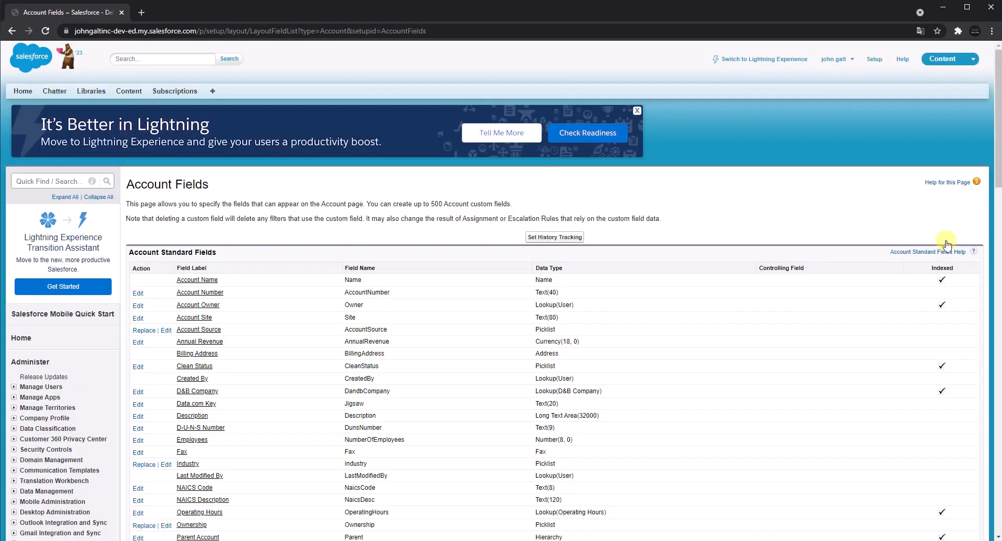
Start a new Account custom field, choose Currency as its data type, and continue to the field details.
{"action": "scroll", "coordinate": [634, 293], "scroll_direction": "down", "scroll_amount": 8}
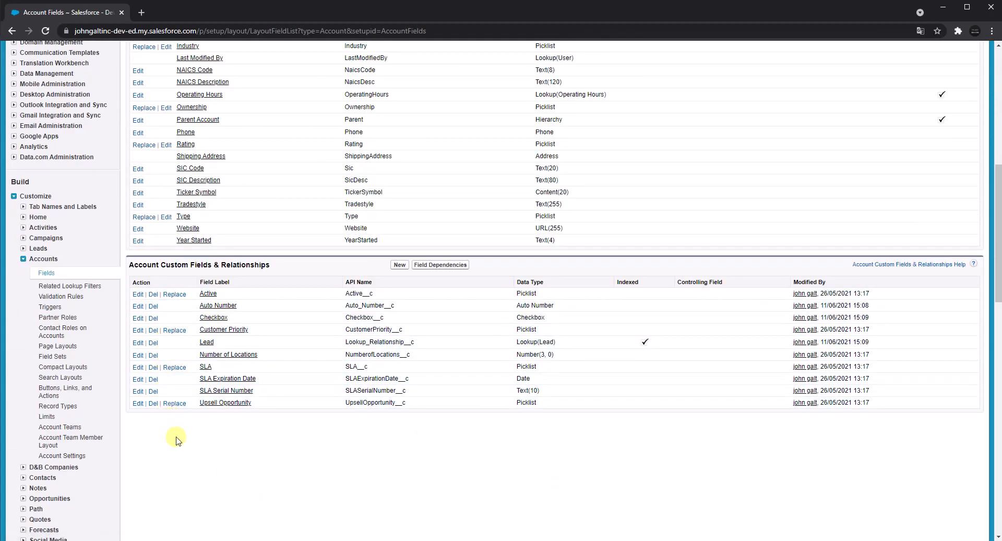
{"action": "left_click", "coordinate": [400, 265]}
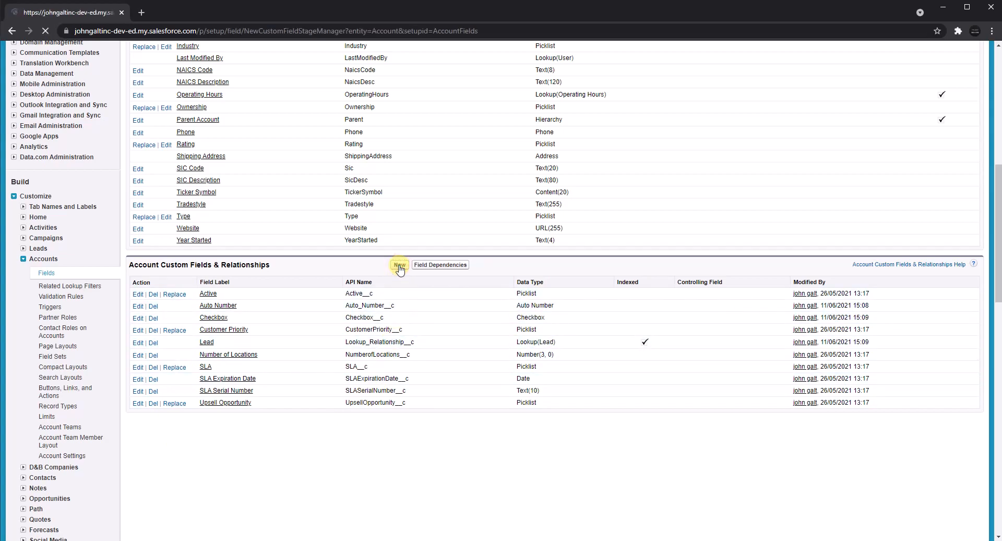
{"action": "scroll", "coordinate": [283, 349], "scroll_direction": "down", "scroll_amount": 1}
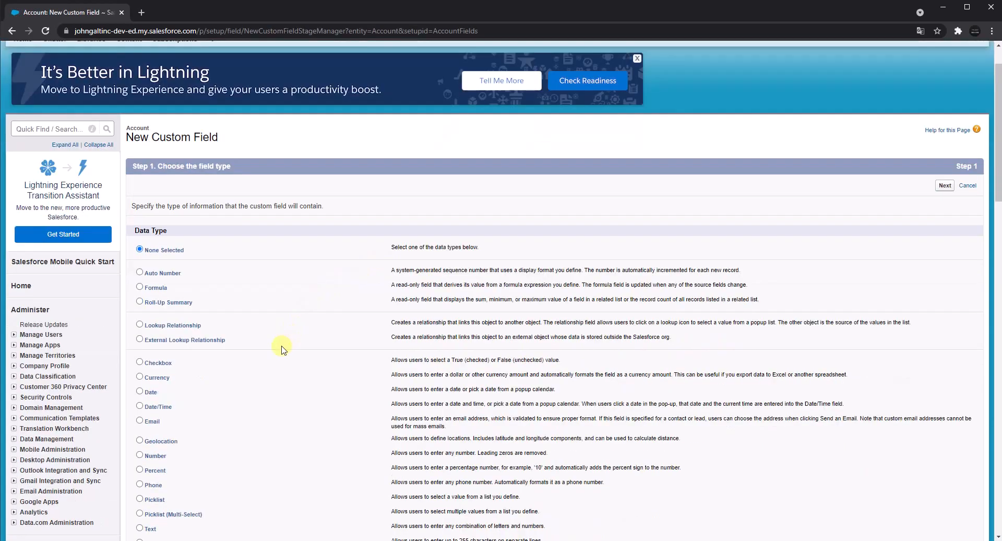
{"action": "scroll", "coordinate": [283, 355], "scroll_direction": "down", "scroll_amount": 1}
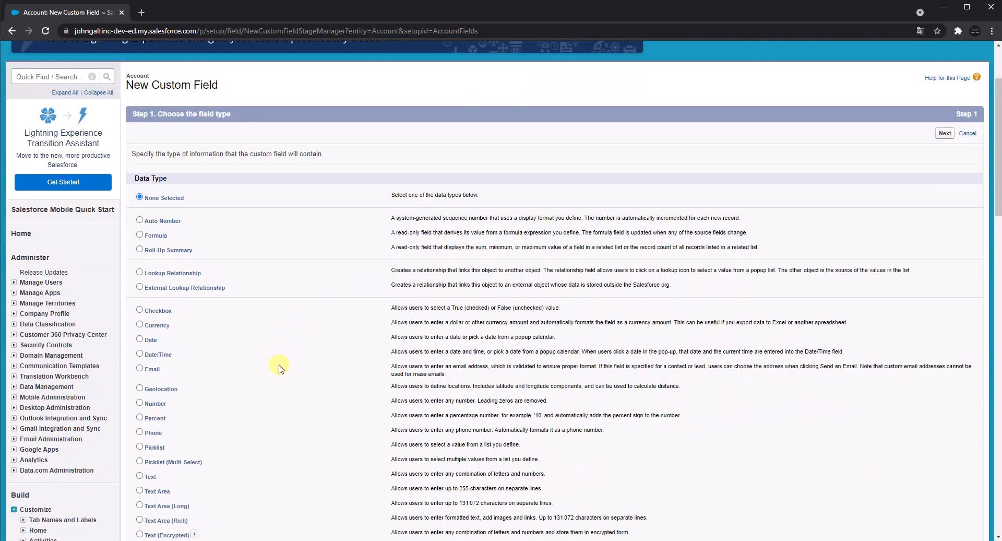
{"action": "left_click", "coordinate": [139, 324]}
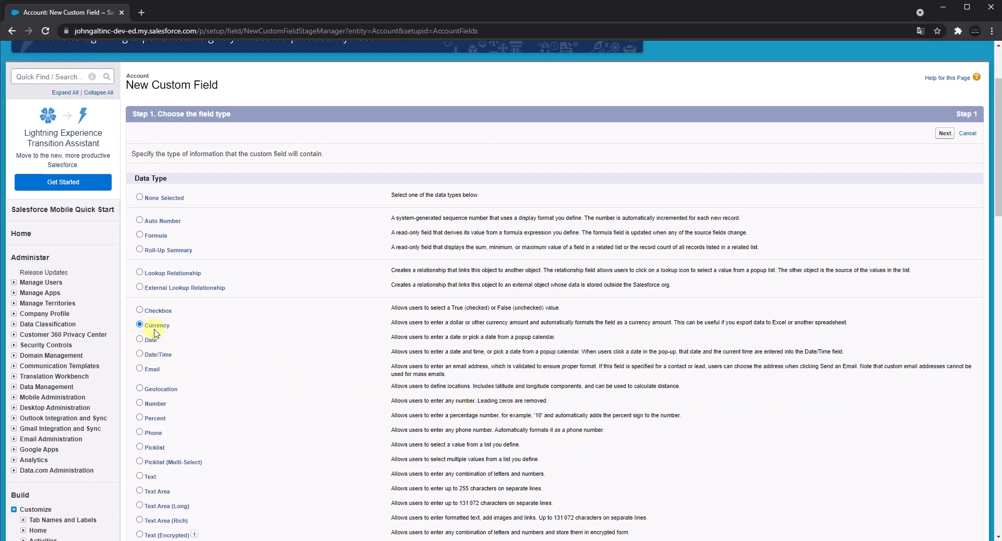
{"action": "scroll", "coordinate": [521, 361], "scroll_direction": "down", "scroll_amount": 6}
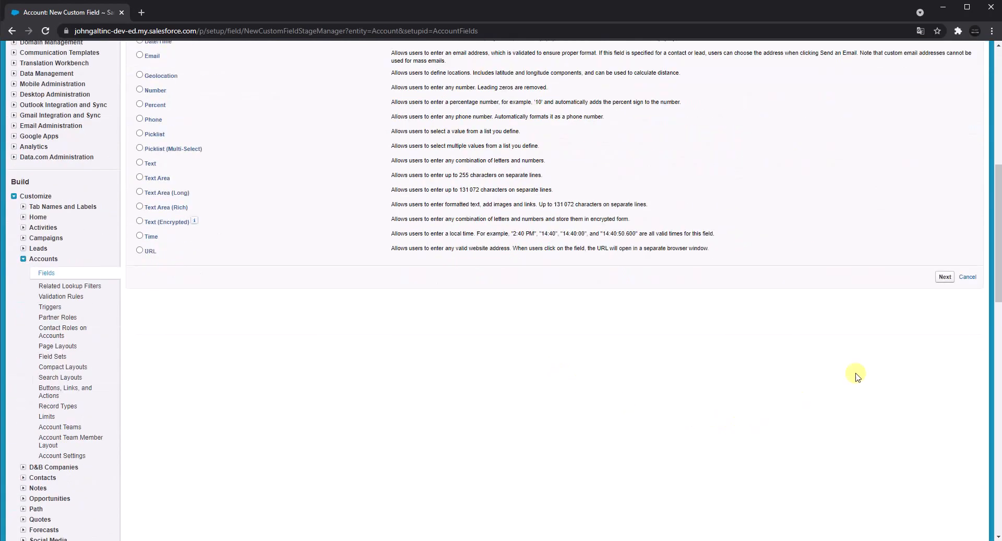
{"action": "left_click", "coordinate": [945, 277]}
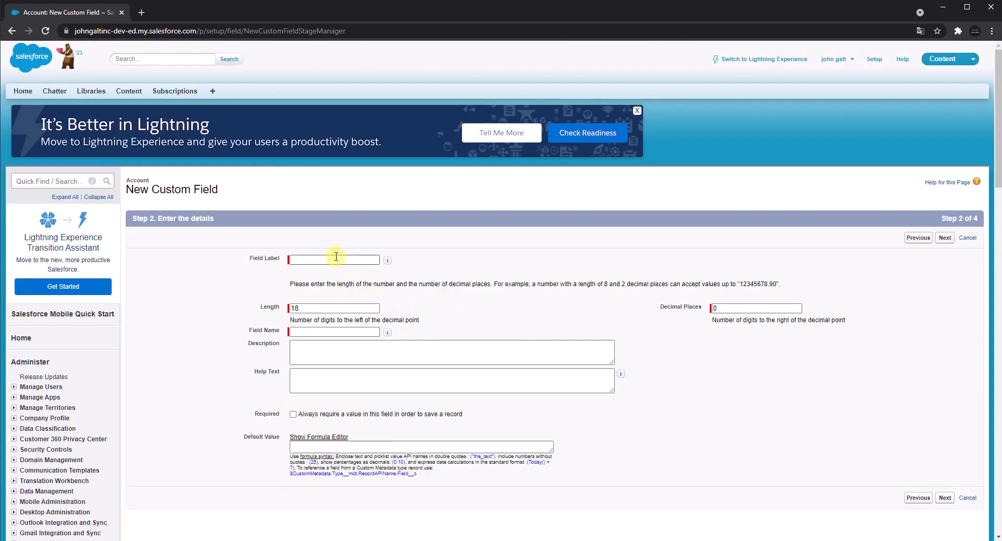
Set the field label and name to Currency with 3 decimal places, dismiss all pop-up reminders, and submit the details.
{"action": "left_click", "coordinate": [336, 256]}
{"action": "type", "text": "Currency"}
{"action": "left_click", "coordinate": [501, 245]}
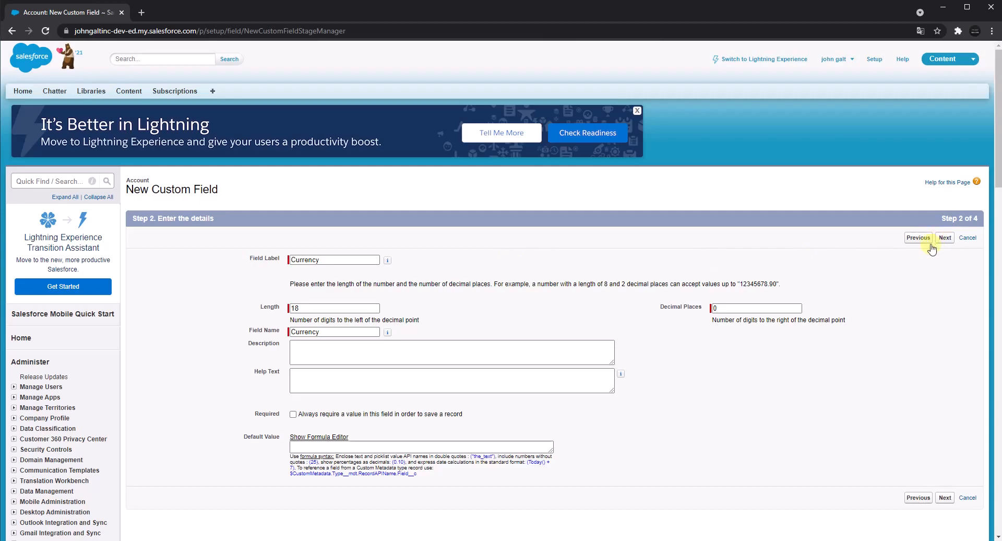
{"action": "double_click", "coordinate": [715, 308]}
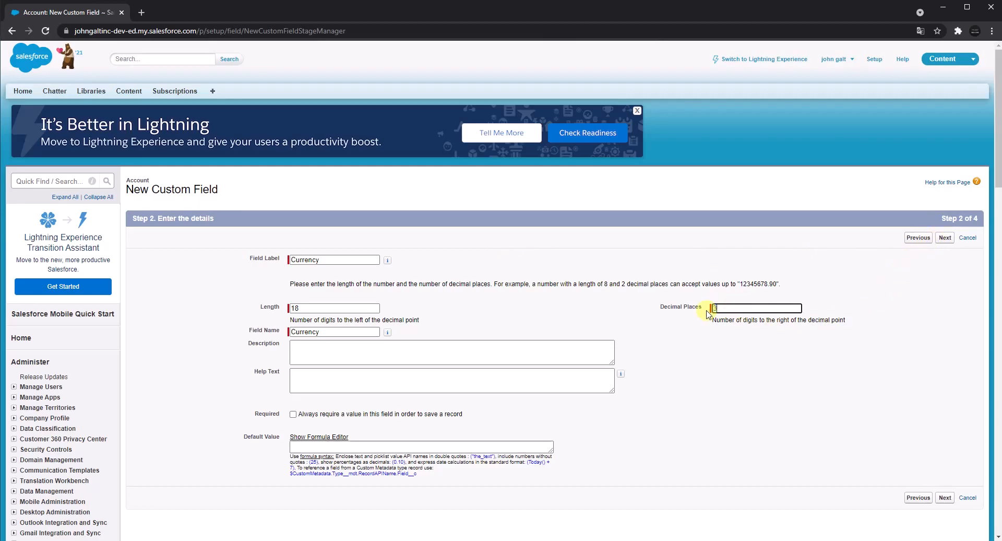
{"action": "left_click", "coordinate": [810, 269]}
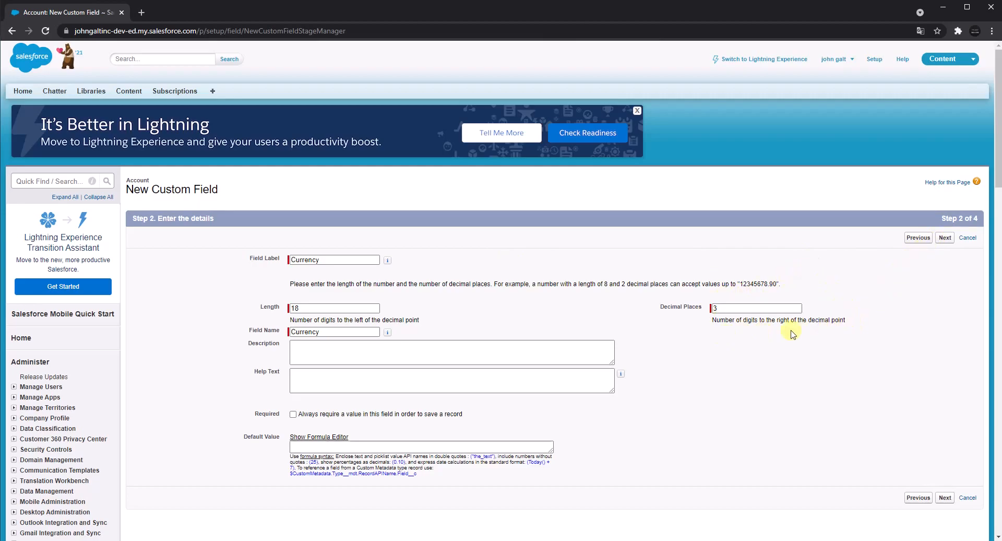
{"action": "scroll", "coordinate": [792, 334], "scroll_direction": "down", "scroll_amount": 2}
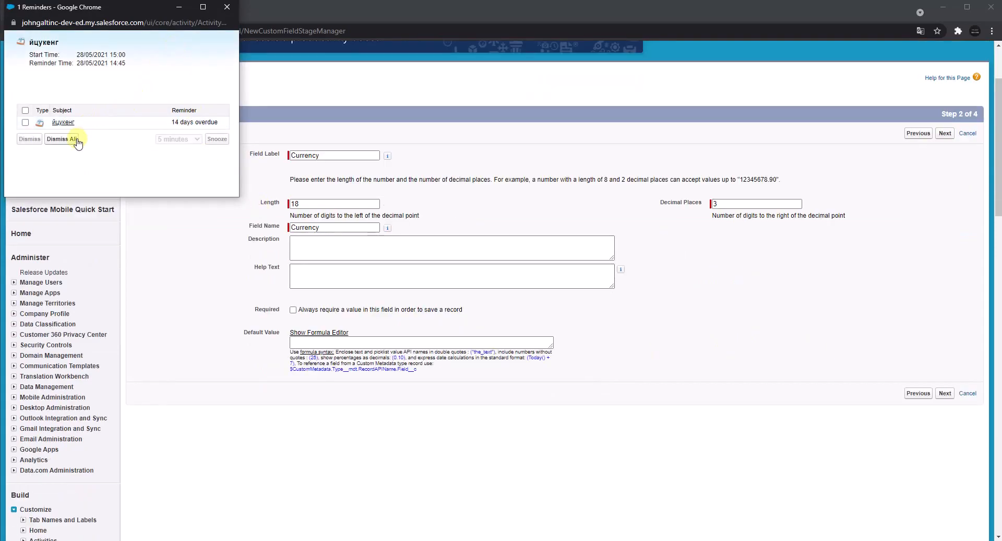
{"action": "left_click", "coordinate": [76, 140]}
{"action": "left_click", "coordinate": [945, 393]}
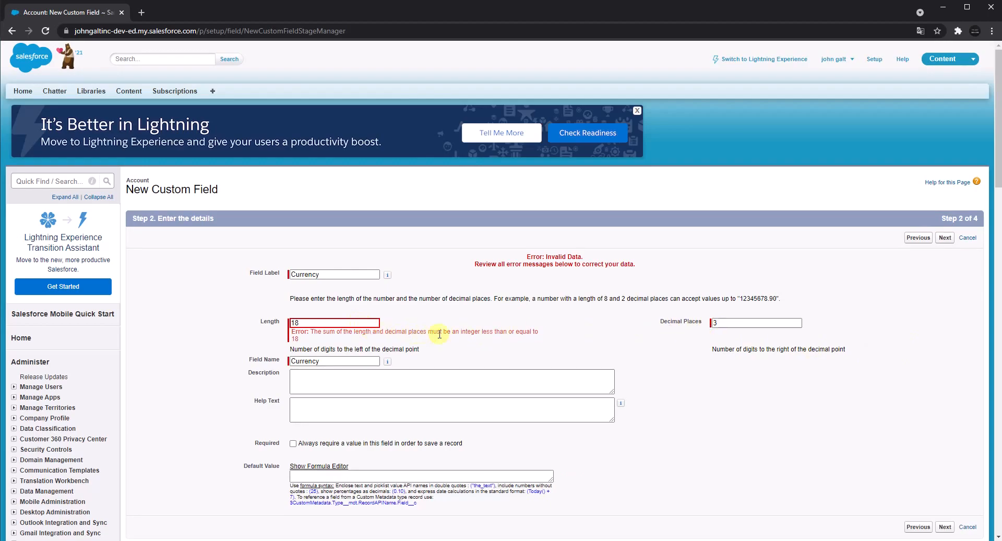
Shorten the Currency field's length so it fits together with the 3 decimal places, and continue to field-level security.
{"action": "left_click", "coordinate": [324, 320]}
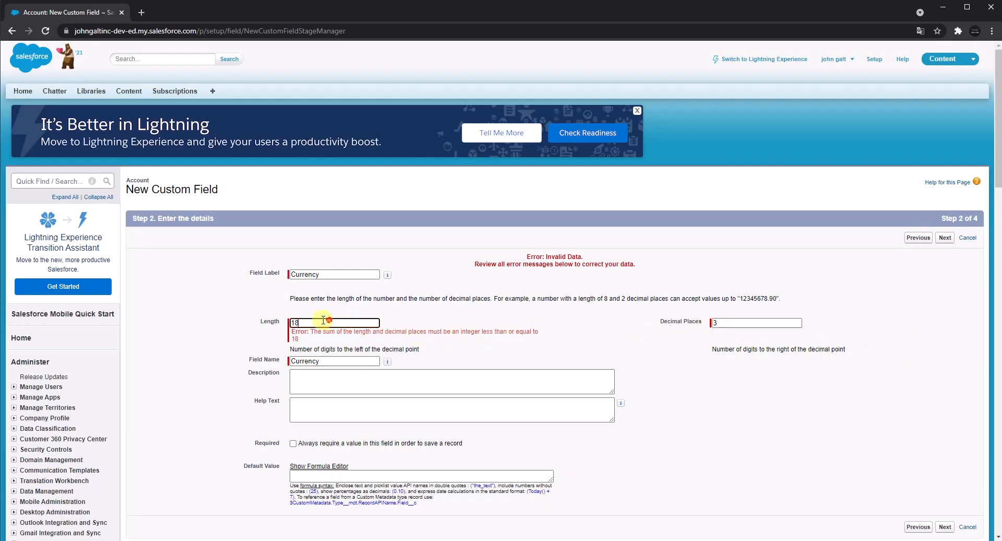
{"action": "key", "text": "BackSpace"}
{"action": "key", "text": "BackSpace"}
{"action": "left_click", "coordinate": [463, 312]}
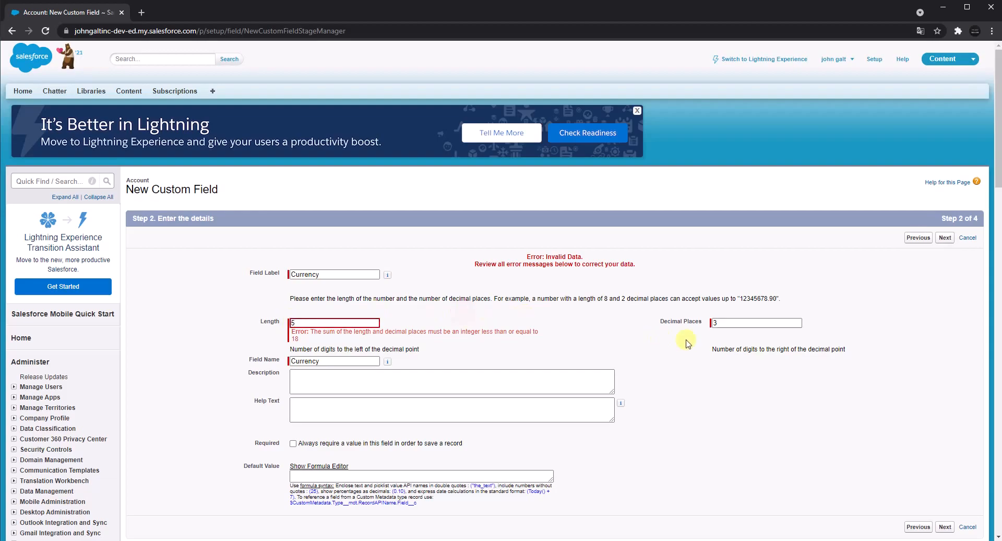
{"action": "left_click", "coordinate": [945, 238]}
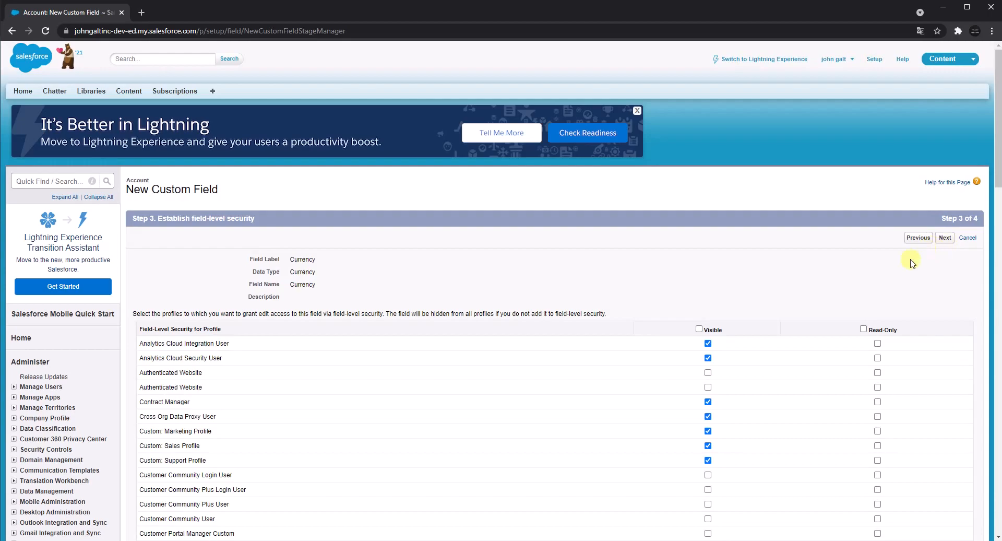
Make the Currency field visible to all profiles, then save it with all page layouts included and start another custom field.
{"action": "left_click", "coordinate": [699, 328]}
{"action": "left_click", "coordinate": [944, 239]}
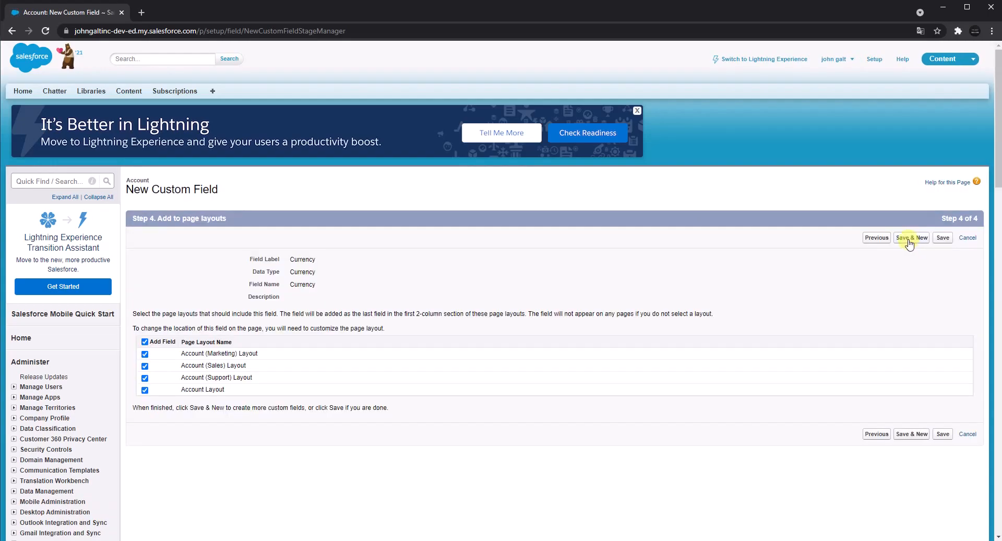
{"action": "left_click", "coordinate": [910, 239]}
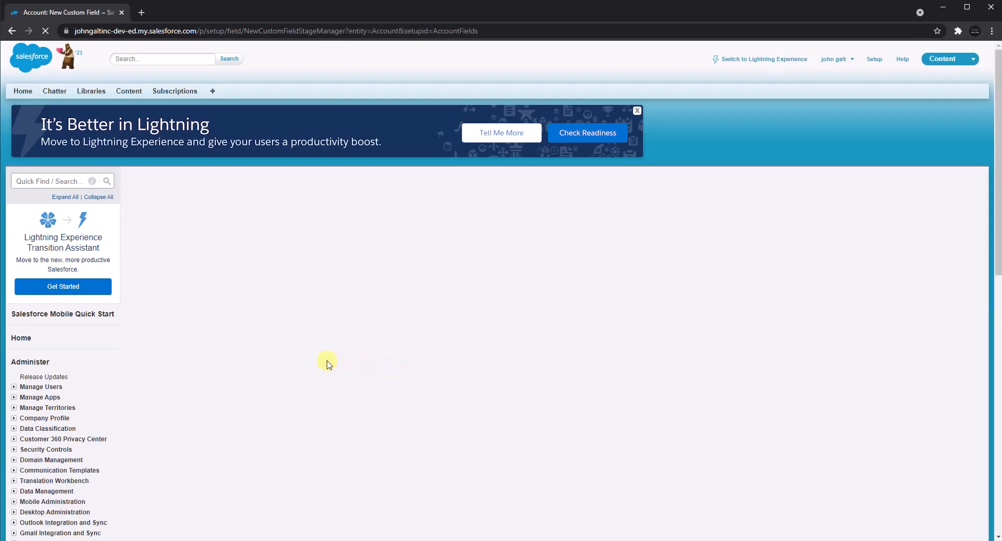
Choose Date as the new custom field's data type, copy the type name, and continue to the field details.
{"action": "scroll", "coordinate": [253, 348], "scroll_direction": "down", "scroll_amount": 3}
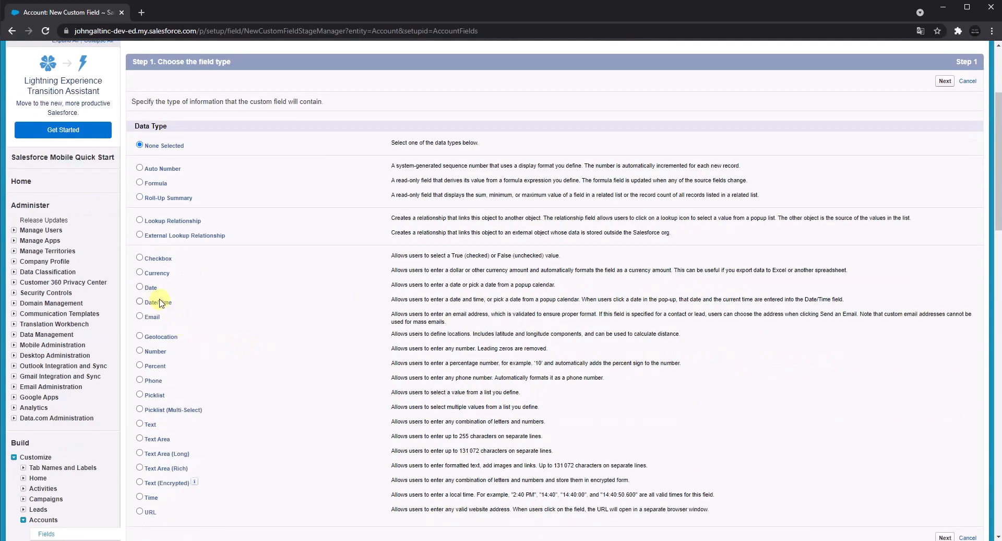
{"action": "left_click_drag", "start_coordinate": [147, 292], "coordinate": [157, 293]}
{"action": "key", "text": "ctrl+c"}
{"action": "left_click", "coordinate": [140, 287]}
{"action": "left_click", "coordinate": [944, 80]}
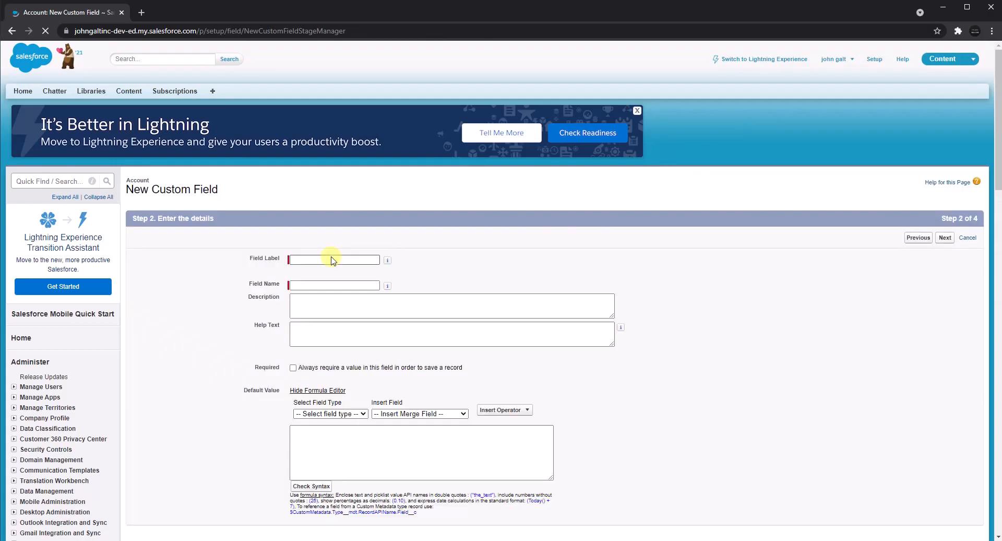
Set the field label and field name to Date, and continue to field-level security.
{"action": "left_click", "coordinate": [331, 259]}
{"action": "key", "text": "ctrl+v"}
{"action": "left_click", "coordinate": [509, 250]}
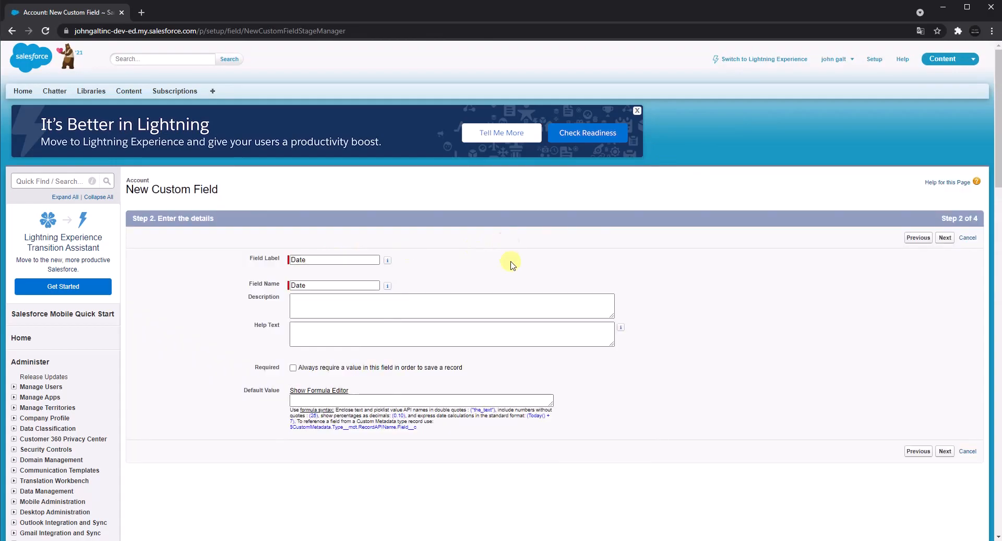
{"action": "left_click", "coordinate": [945, 238]}
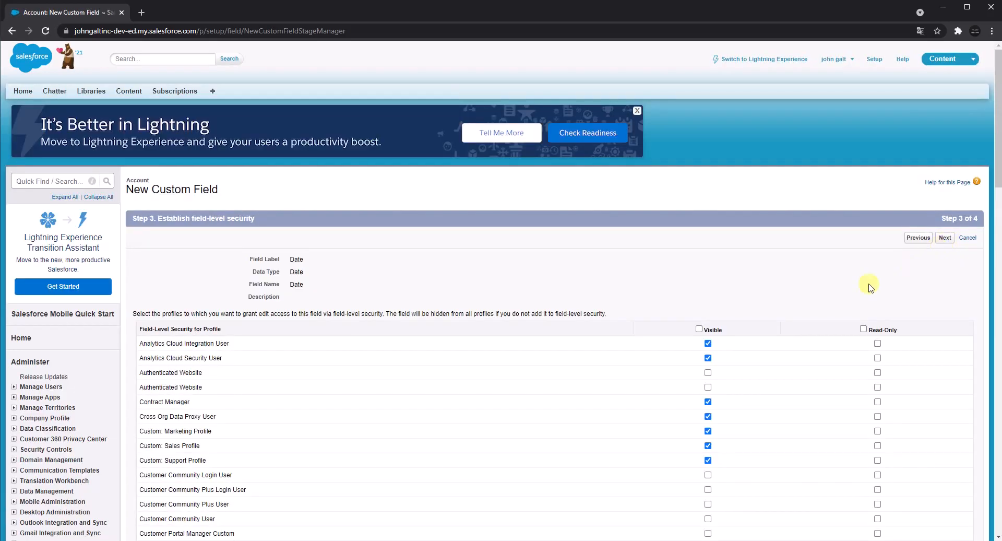
Make the Date field visible to all profiles, then save it with all page layouts included and start another custom field.
{"action": "left_click", "coordinate": [699, 329]}
{"action": "left_click", "coordinate": [945, 238]}
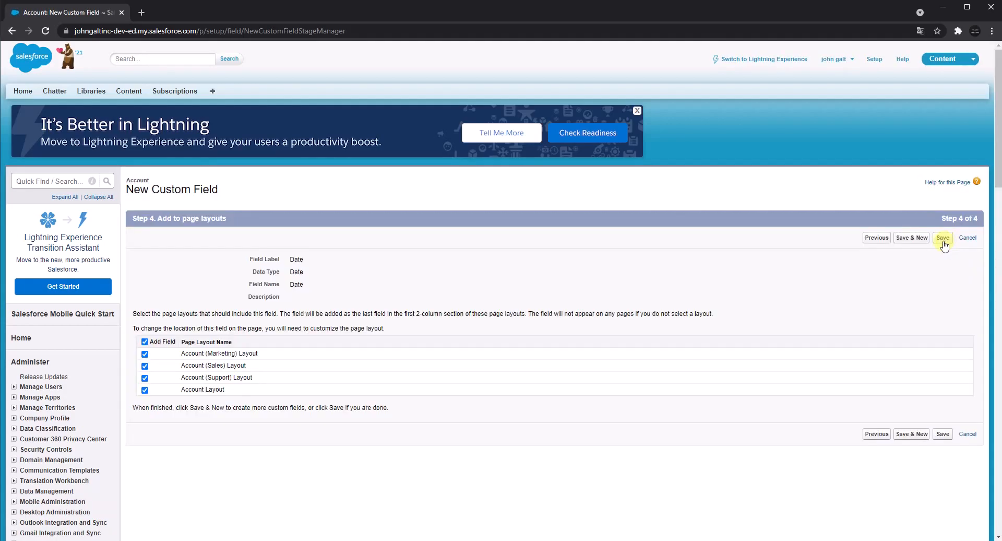
{"action": "left_click", "coordinate": [912, 237]}
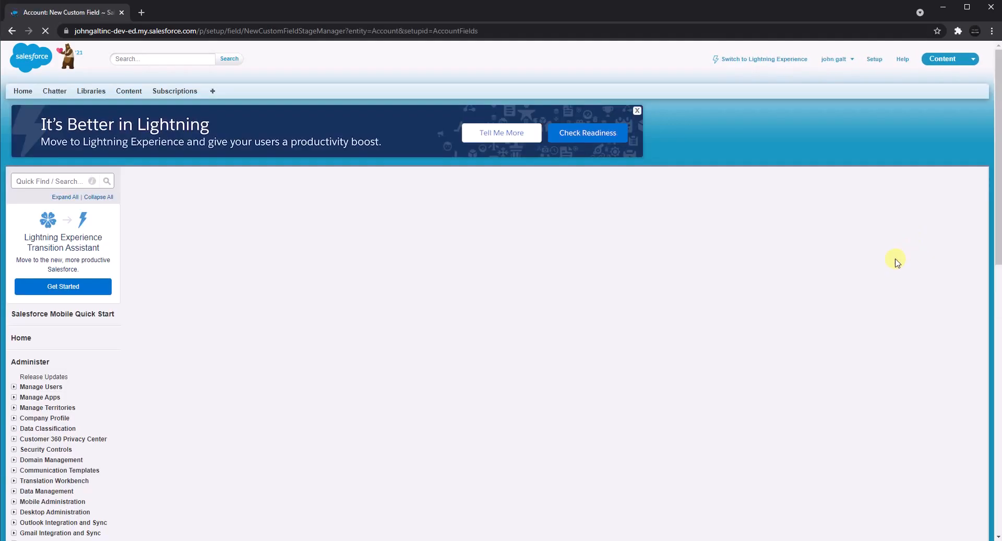
Choose Date/Time as the new custom field's data type, copy the type name, and continue to the field details.
{"action": "scroll", "coordinate": [271, 399], "scroll_direction": "down", "scroll_amount": 3}
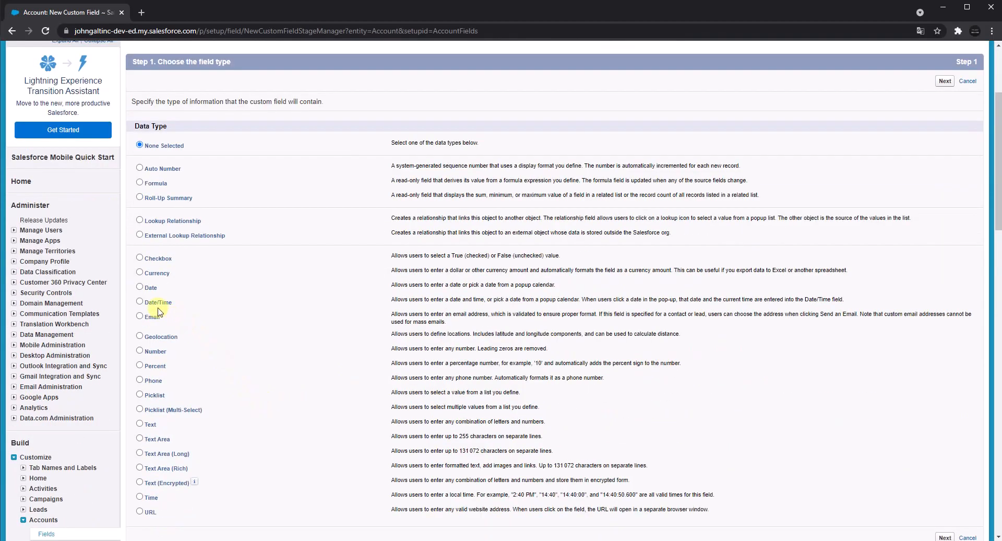
{"action": "left_click", "coordinate": [152, 301]}
{"action": "triple_click", "coordinate": [154, 302]}
{"action": "right_click", "coordinate": [155, 306]}
{"action": "left_click", "coordinate": [173, 311]}
{"action": "left_click", "coordinate": [944, 81]}
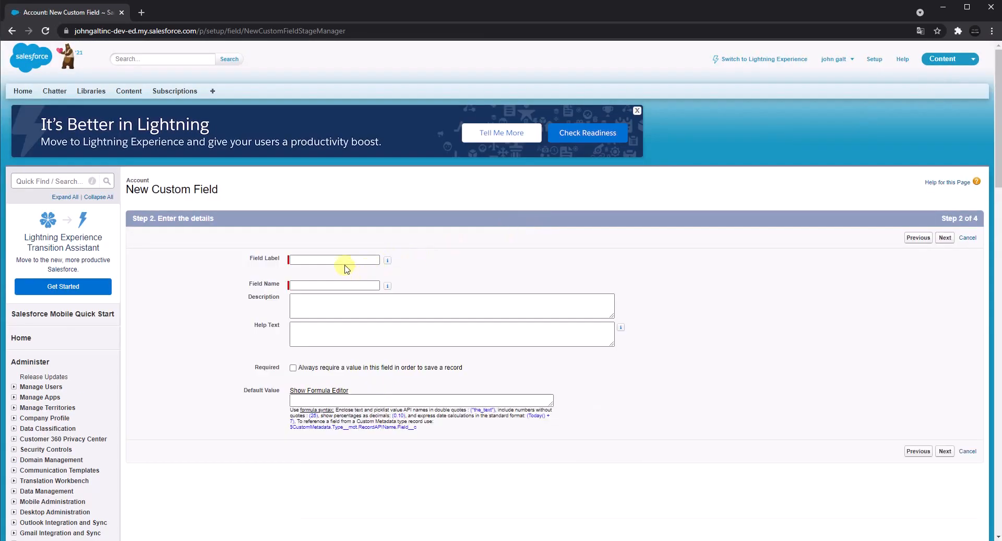
Set the field label to Date/Time with the field name Date_Time, and continue to field-level security.
{"action": "right_click", "coordinate": [346, 265]}
{"action": "left_click", "coordinate": [373, 337]}
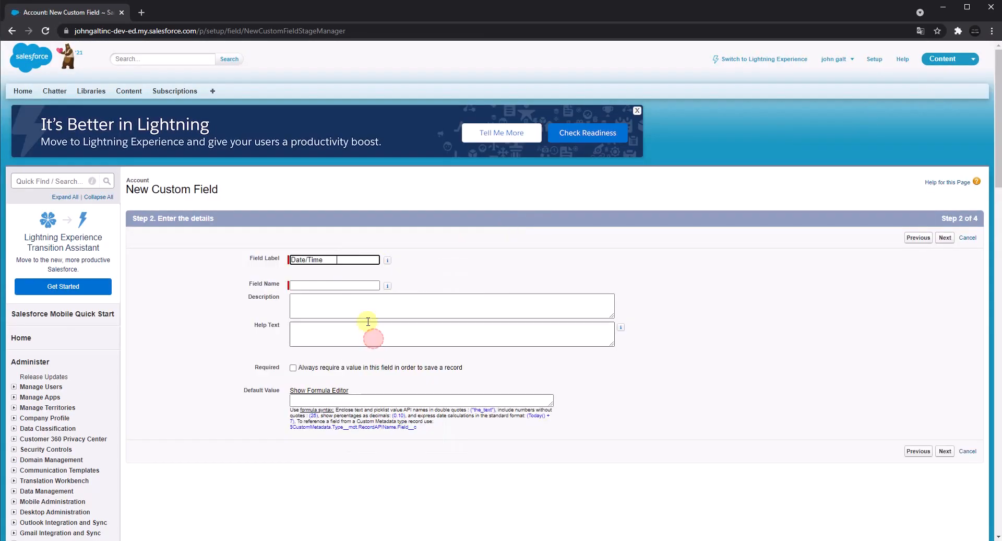
{"action": "left_click", "coordinate": [445, 263]}
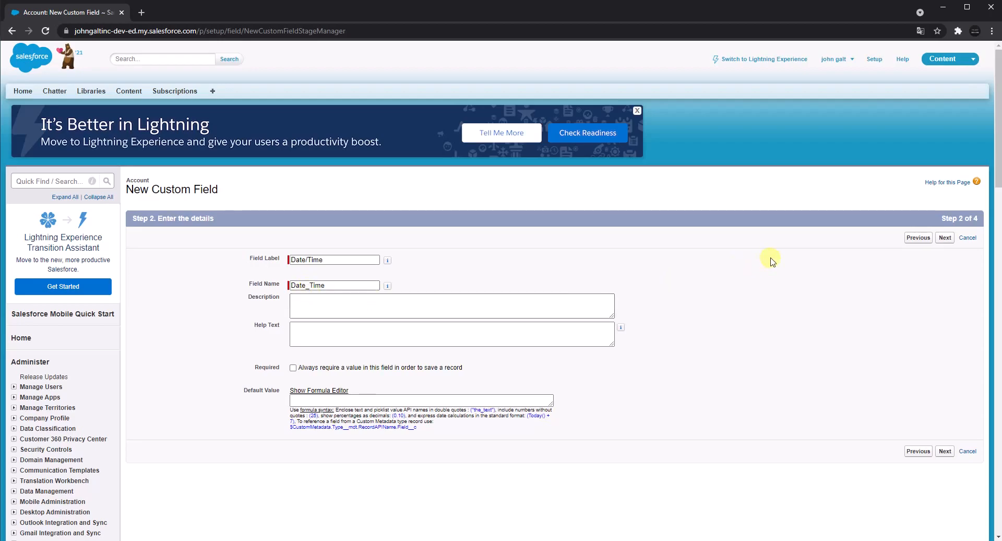
{"action": "left_click", "coordinate": [944, 239]}
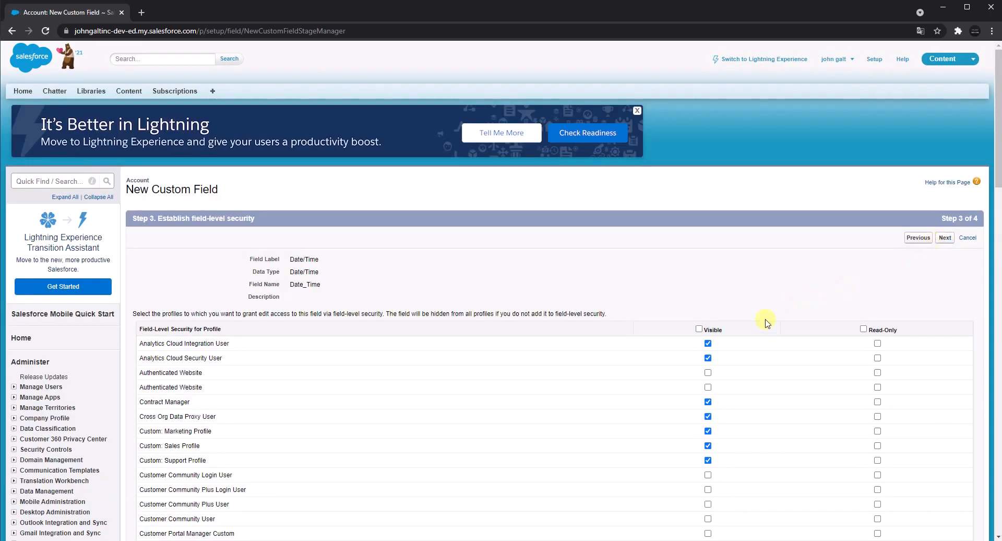
Make the Date/Time field visible to all profiles, then save it with all page layouts included and start another custom field.
{"action": "left_click", "coordinate": [699, 328]}
{"action": "left_click", "coordinate": [944, 238]}
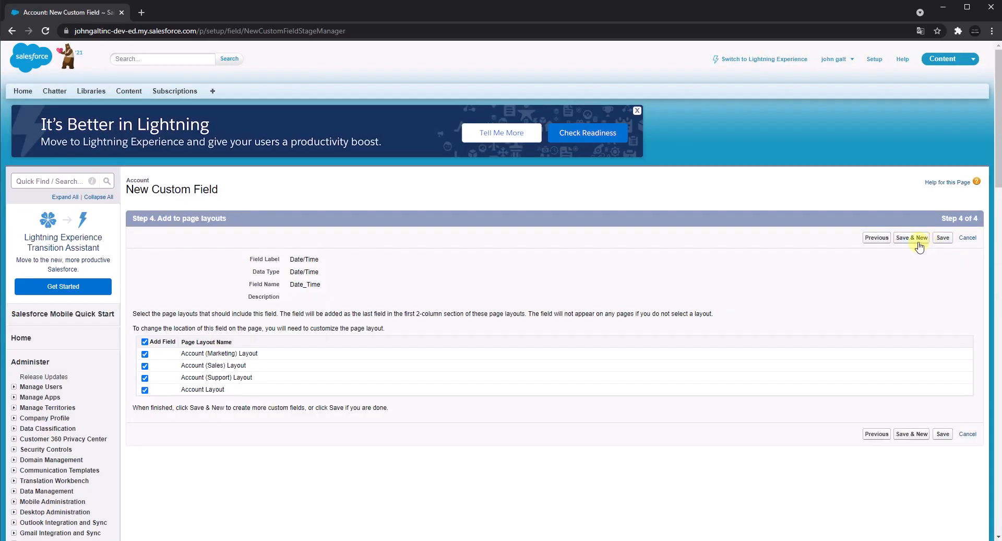
{"action": "left_click", "coordinate": [913, 239]}
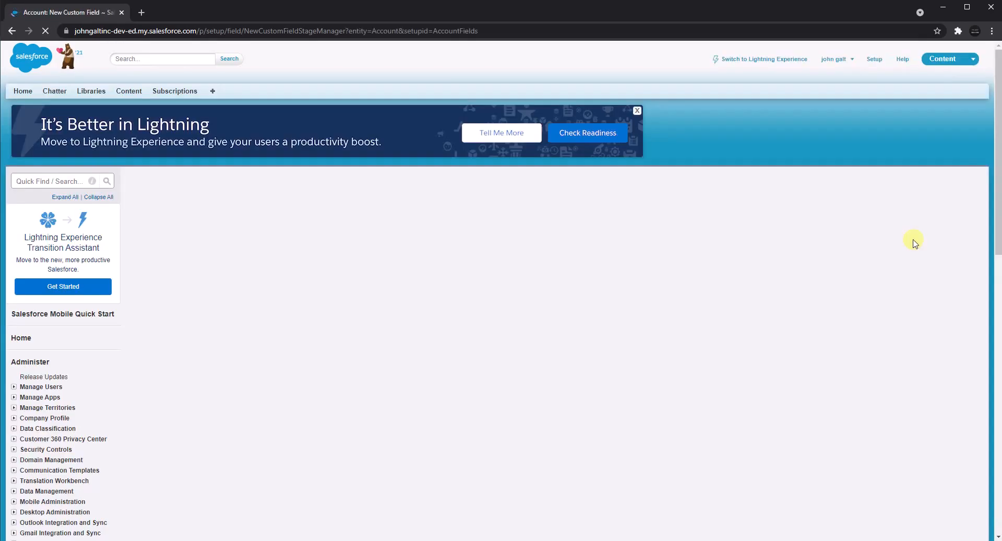
Choose Email as the new custom field's data type and continue to the field details.
{"action": "scroll", "coordinate": [225, 334], "scroll_direction": "down", "scroll_amount": 4}
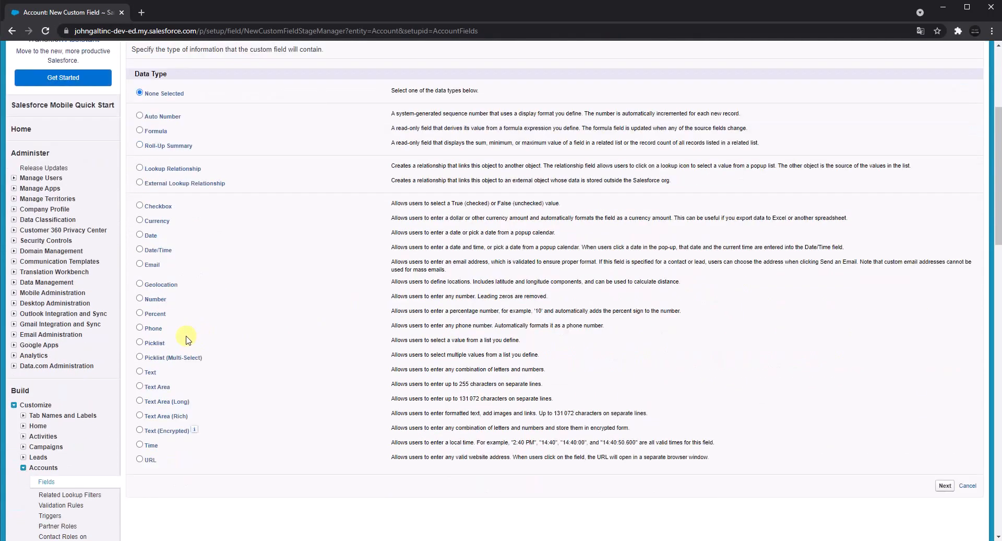
{"action": "double_click", "coordinate": [149, 266]}
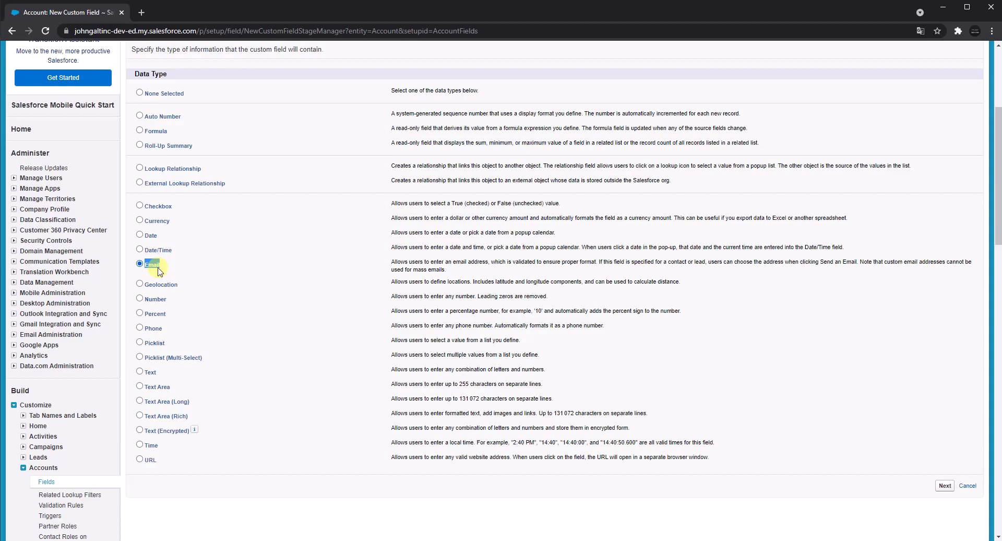
{"action": "left_click", "coordinate": [945, 485]}
Set the field label and field name to Email, and continue to field-level security.
{"action": "left_click", "coordinate": [344, 259]}
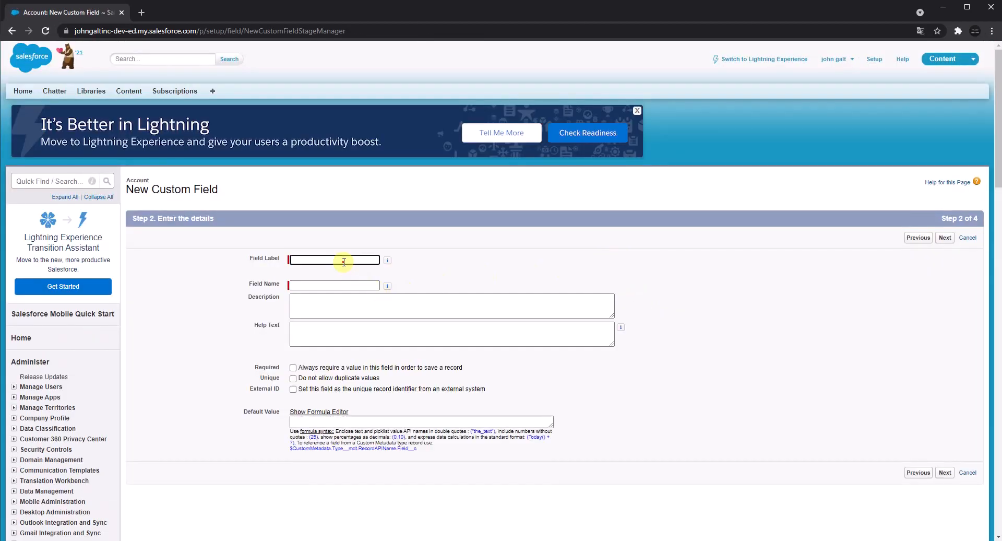
{"action": "type", "text": "Email"}
{"action": "left_click", "coordinate": [448, 265]}
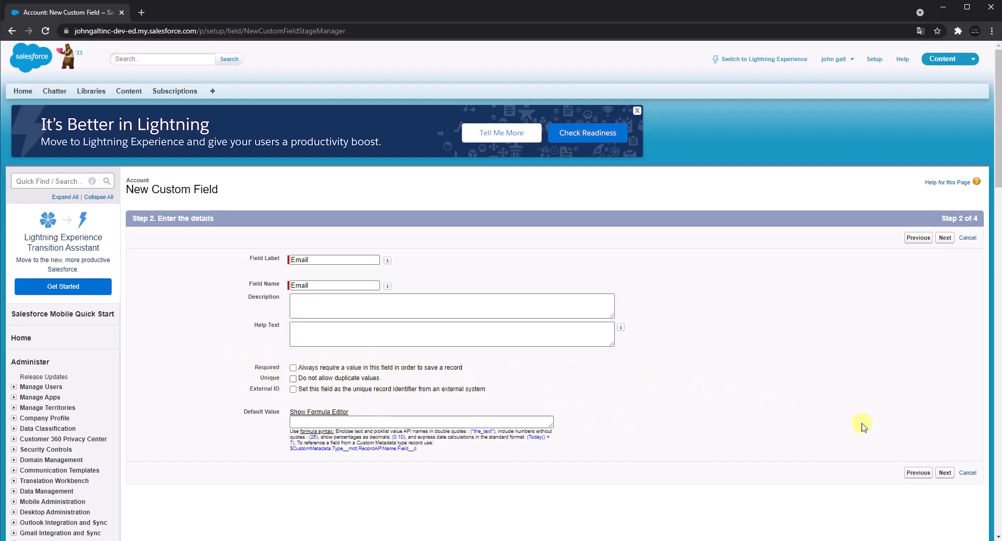
{"action": "left_click", "coordinate": [945, 473]}
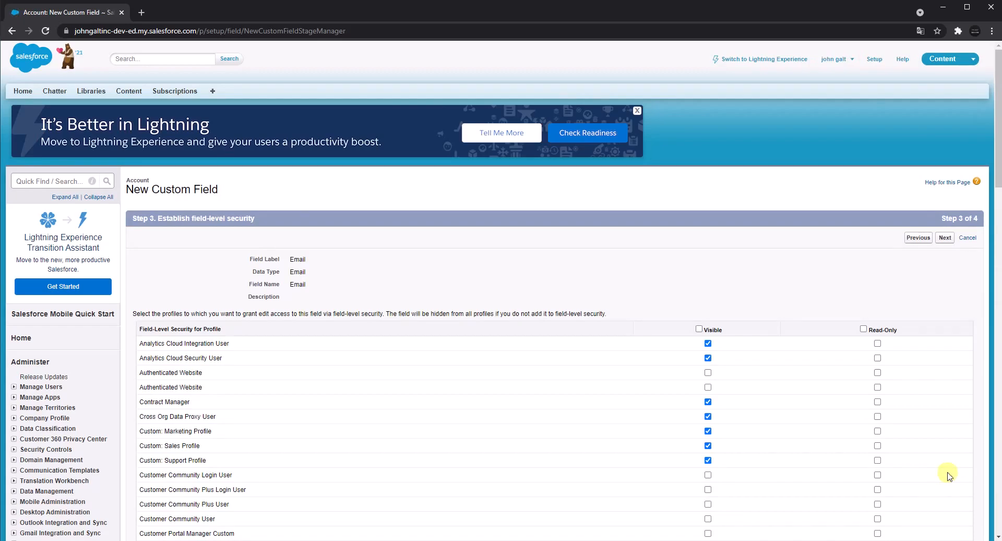
Make the Email field visible to all profiles, then save it with all page layouts included and start another custom field.
{"action": "left_click", "coordinate": [699, 328]}
{"action": "left_click", "coordinate": [946, 238]}
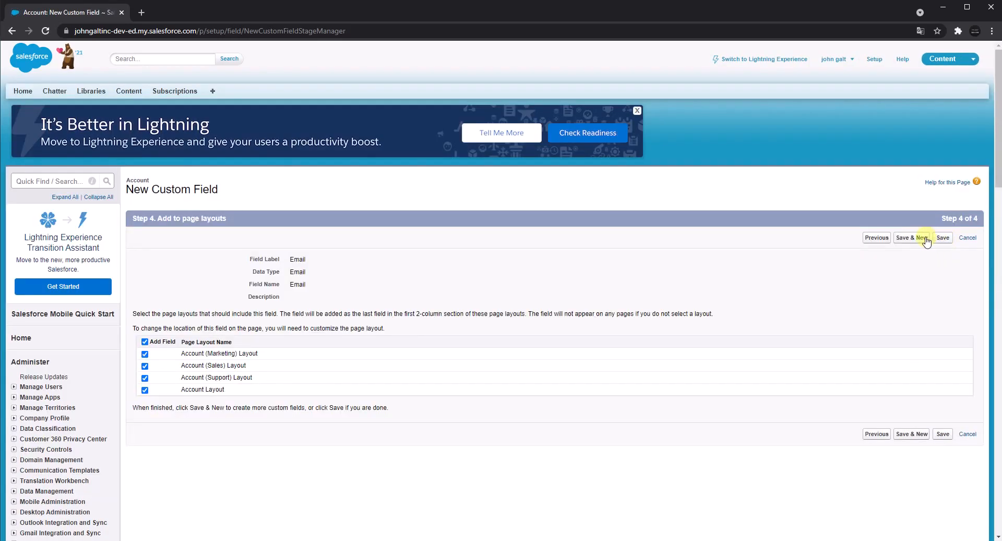
{"action": "left_click", "coordinate": [925, 238]}
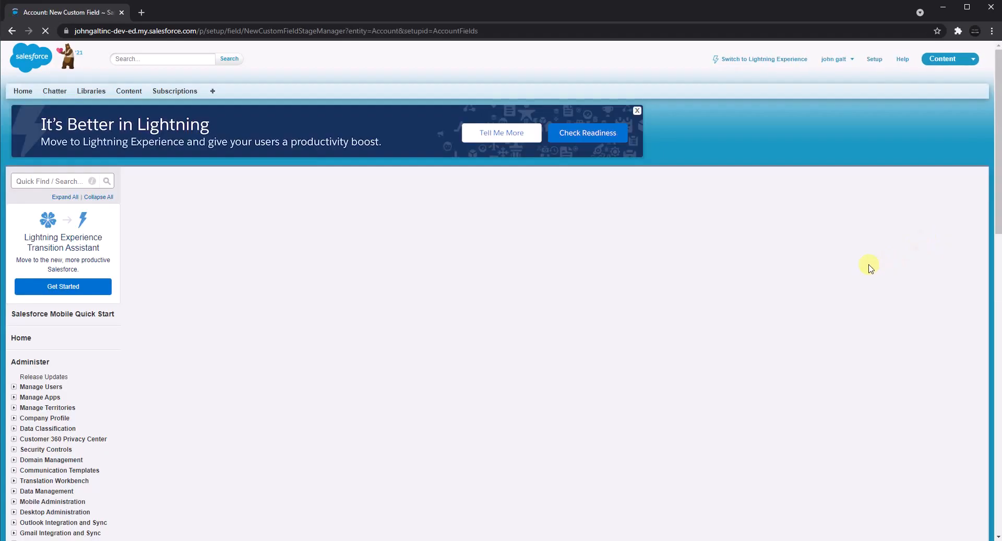
Choose Geolocation as the new custom field's data type, copy the type name, and continue to the field details.
{"action": "scroll", "coordinate": [291, 391], "scroll_direction": "down", "scroll_amount": 4}
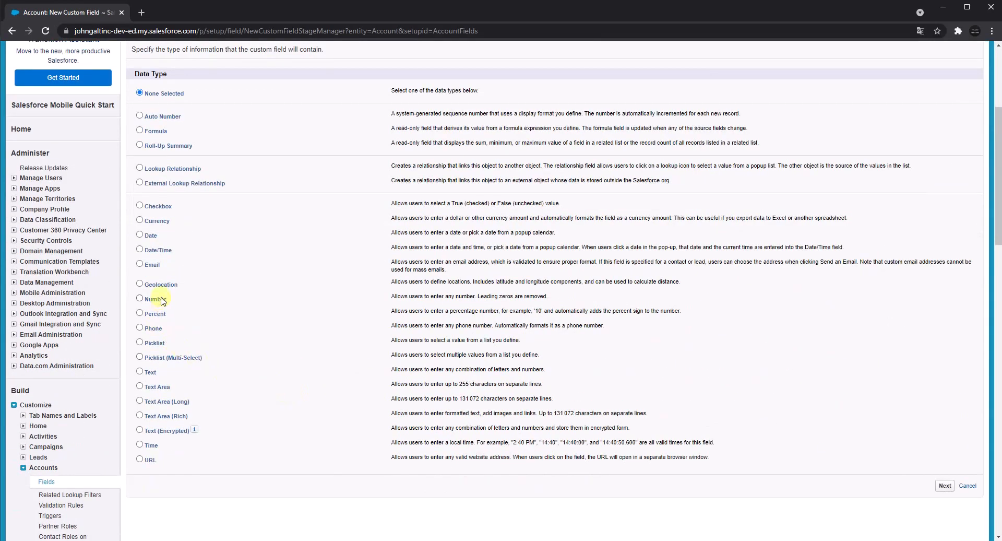
{"action": "double_click", "coordinate": [157, 285]}
{"action": "left_click", "coordinate": [943, 486]}
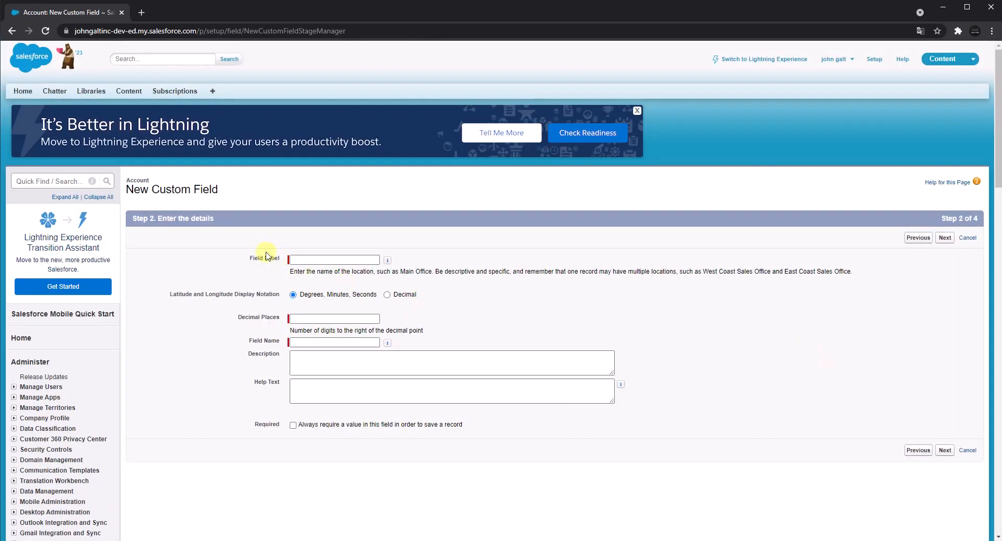
Set the field label and field name to Geolocation with 2 decimal places, and continue to field-level security.
{"action": "left_click", "coordinate": [323, 259]}
{"action": "key", "text": "ctrl+v"}
{"action": "left_click", "coordinate": [400, 240]}
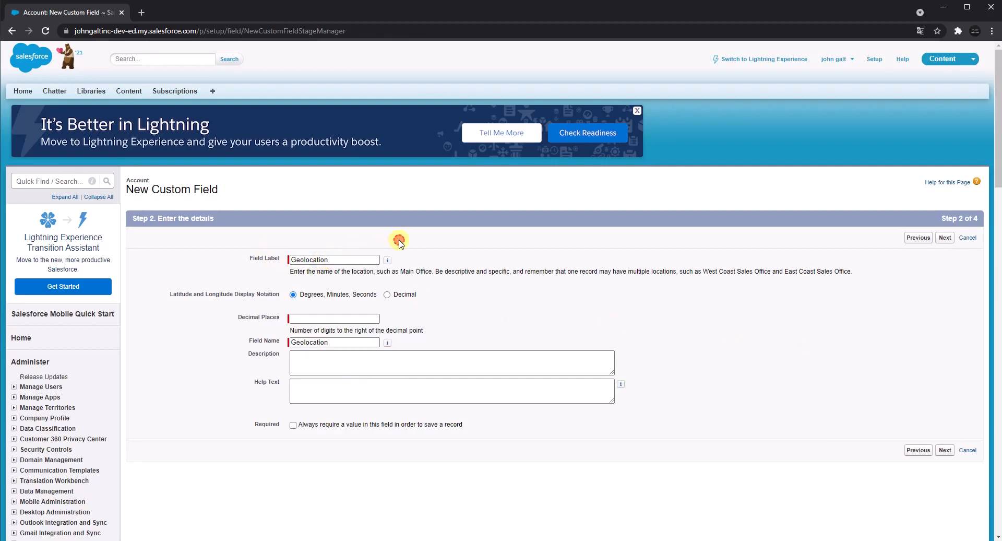
{"action": "left_click", "coordinate": [335, 317]}
{"action": "type", "text": "2"}
{"action": "left_click", "coordinate": [478, 301]}
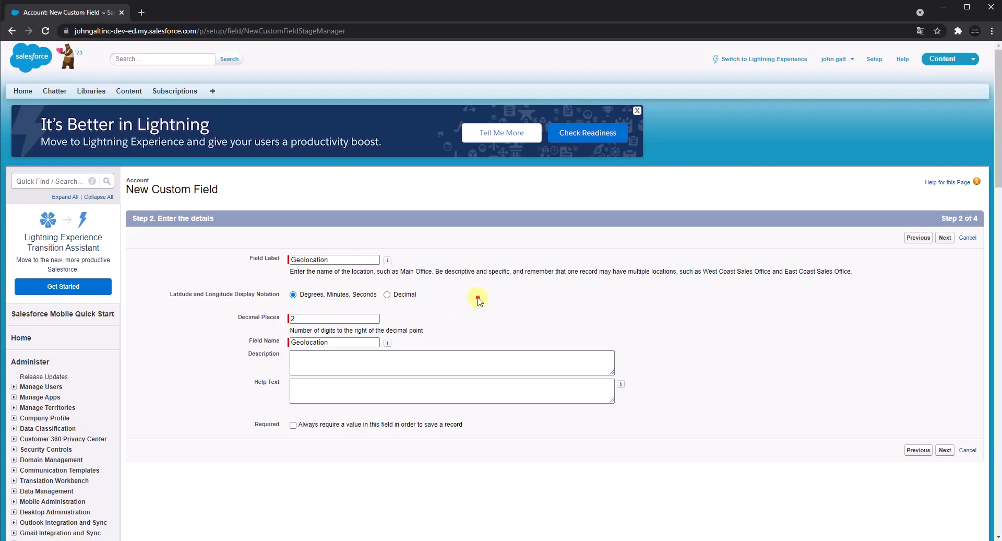
{"action": "left_click", "coordinate": [943, 239]}
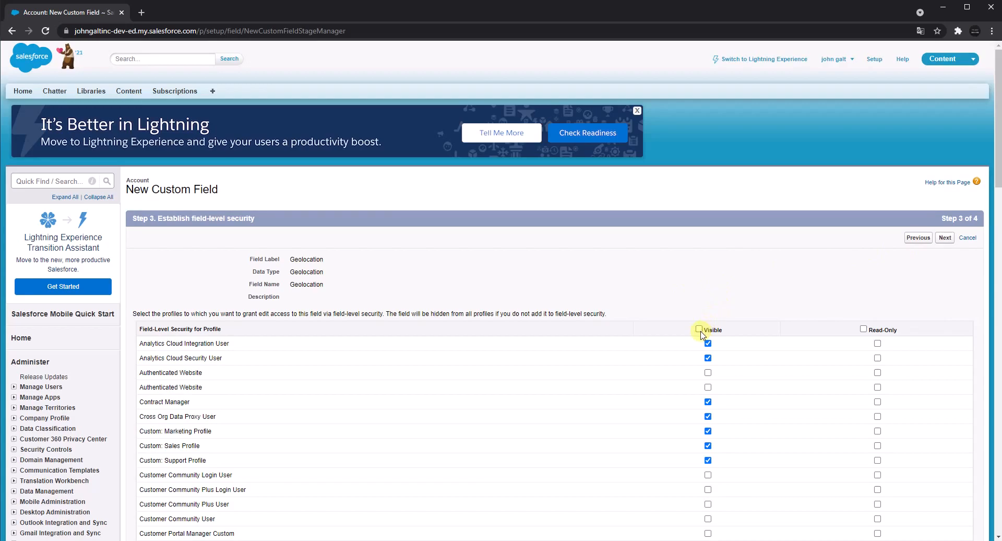
Make the Geolocation field visible to all profiles, then save it with all page layouts included and start another custom field.
{"action": "left_click", "coordinate": [699, 329]}
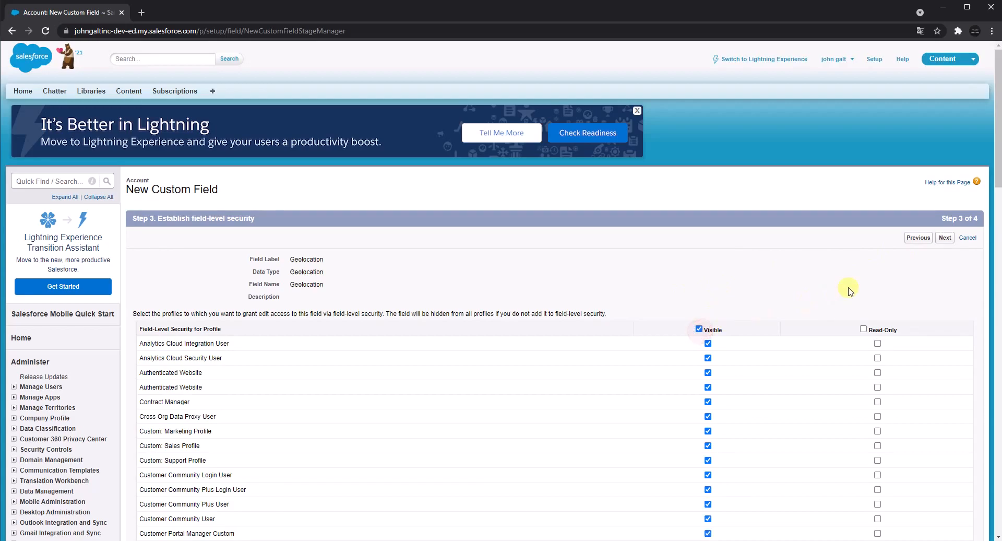
{"action": "left_click", "coordinate": [945, 239]}
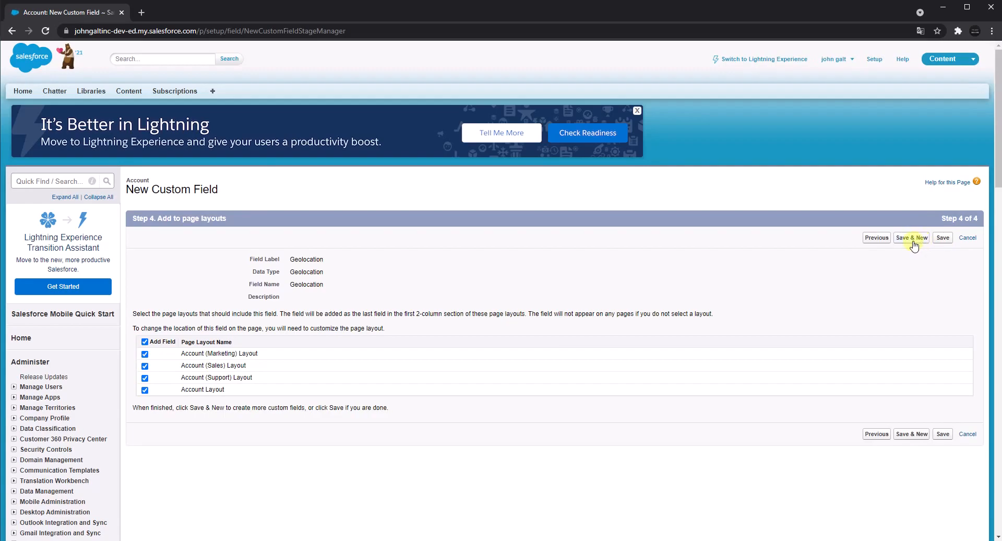
{"action": "left_click", "coordinate": [913, 238]}
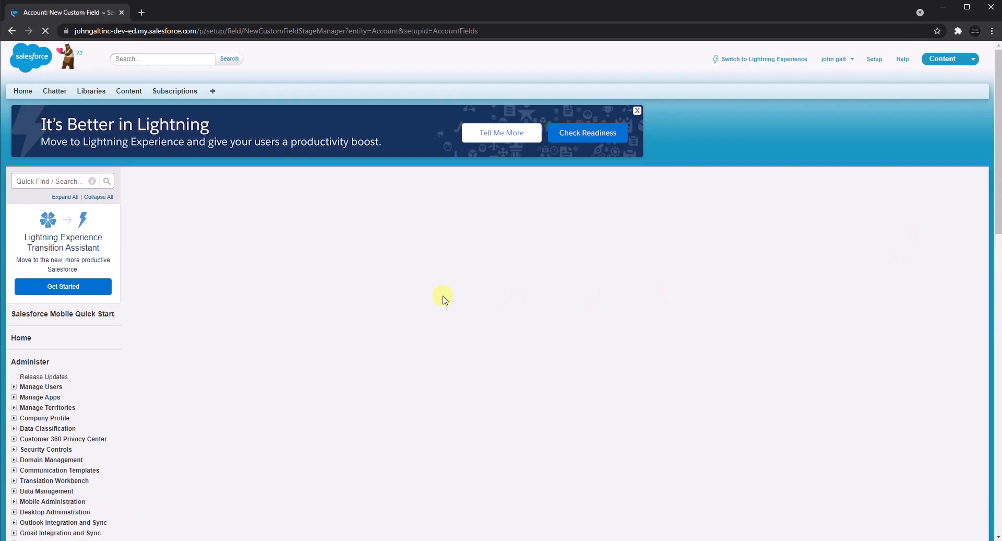
Choose Number as the new custom field's data type and continue to the field details.
{"action": "scroll", "coordinate": [315, 346], "scroll_direction": "down", "scroll_amount": 4}
{"action": "double_click", "coordinate": [156, 301]}
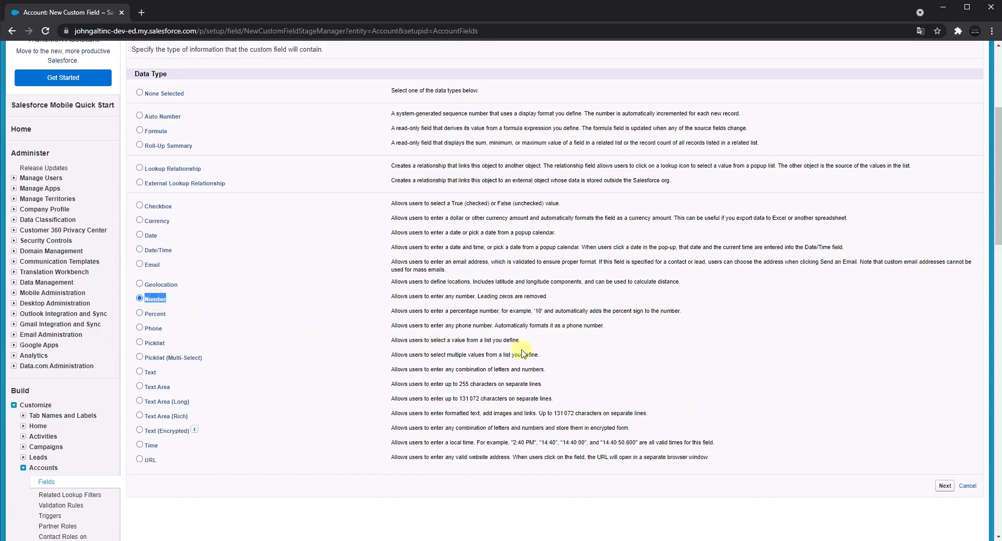
{"action": "left_click", "coordinate": [946, 487]}
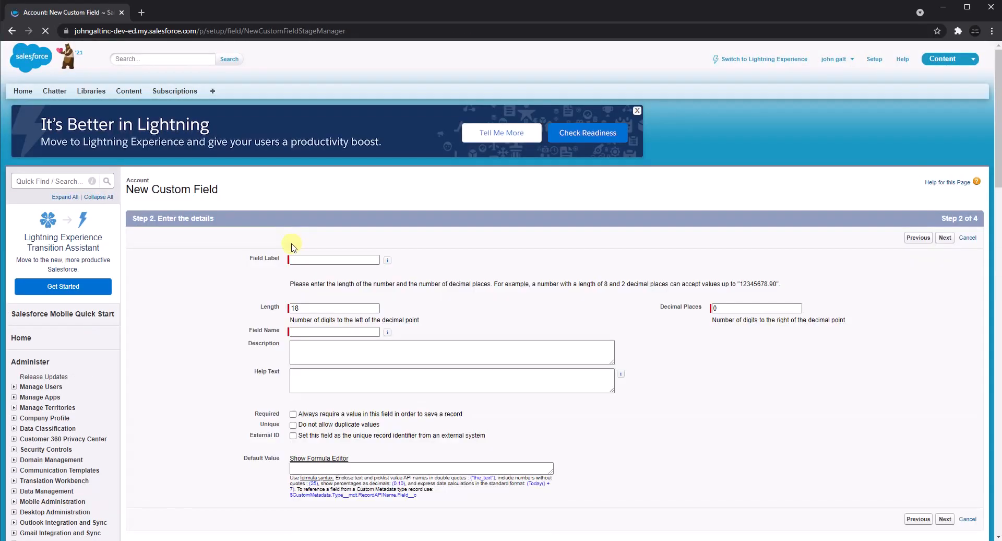
Set the field label and field name to Number, and continue to field-level security.
{"action": "left_click", "coordinate": [300, 260]}
{"action": "type", "text": "Number"}
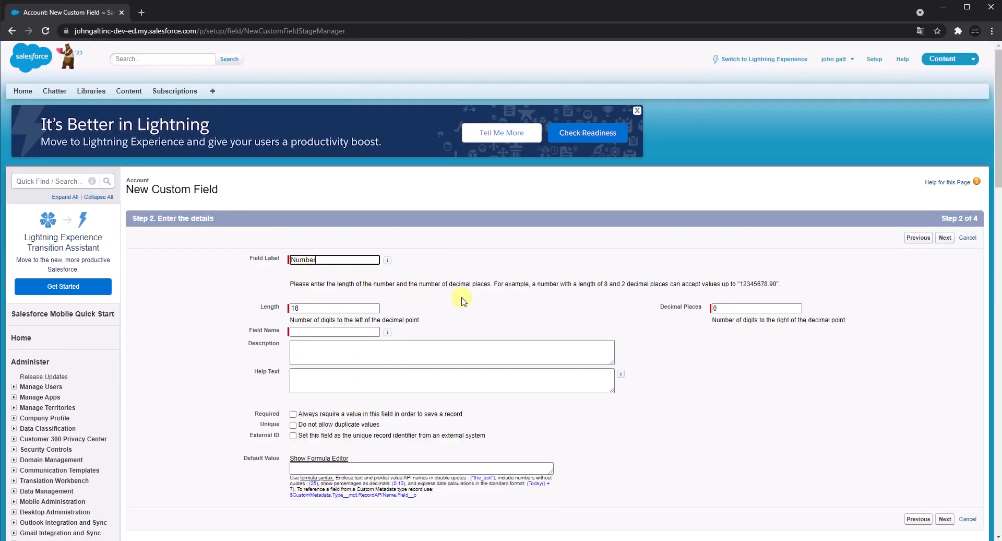
{"action": "left_click", "coordinate": [330, 331]}
{"action": "left_click", "coordinate": [512, 330]}
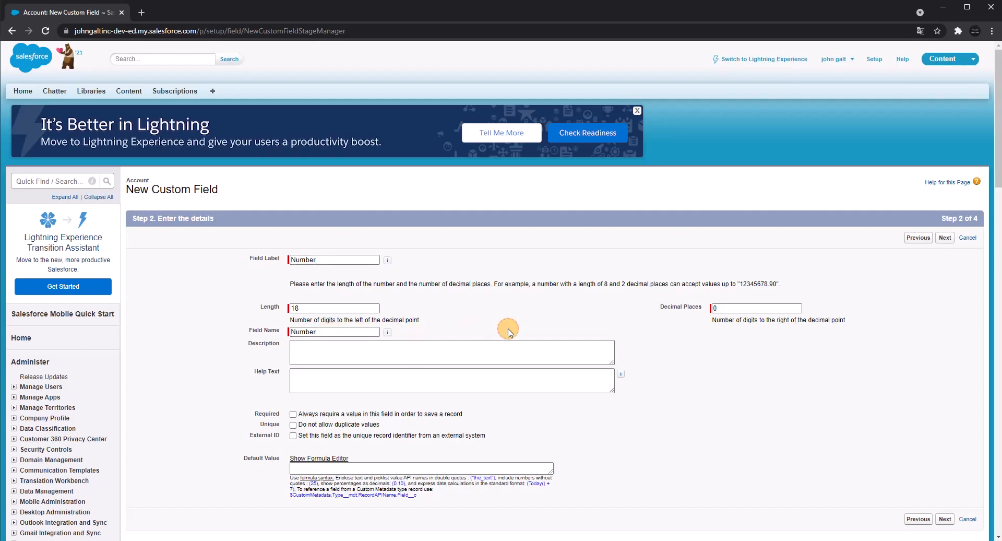
{"action": "left_click", "coordinate": [943, 241]}
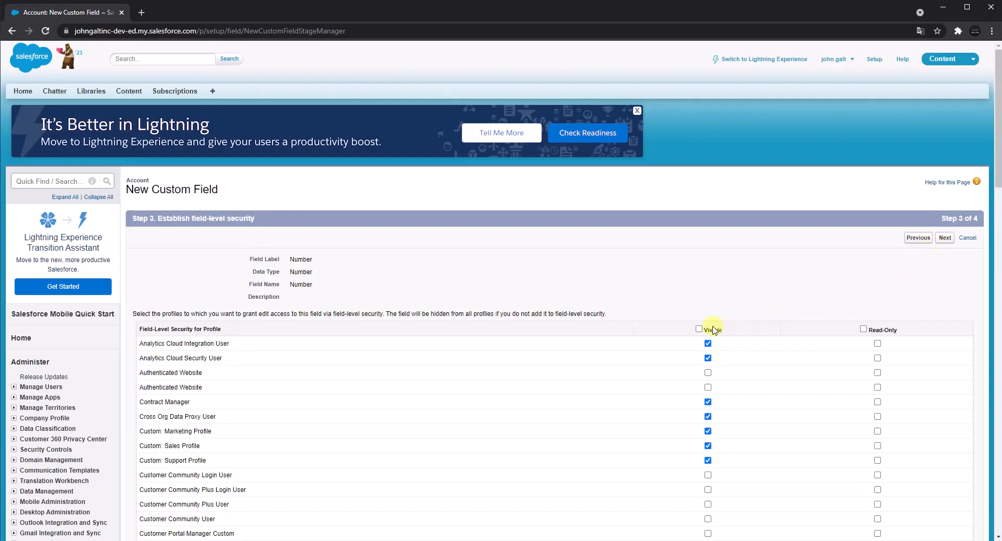
Make the Number field visible to all profiles, then save it with all page layouts included and start another custom field.
{"action": "left_click", "coordinate": [700, 329]}
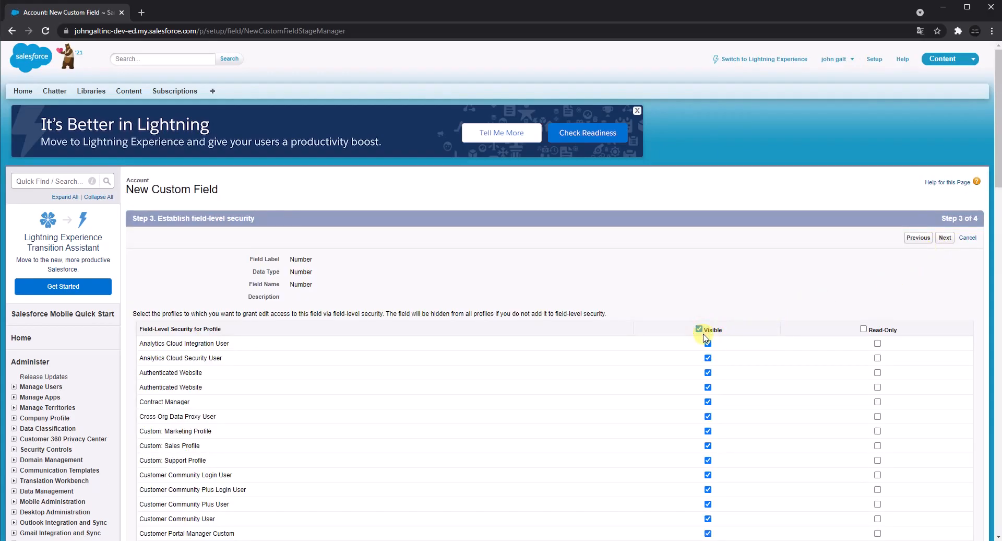
{"action": "left_click", "coordinate": [945, 238]}
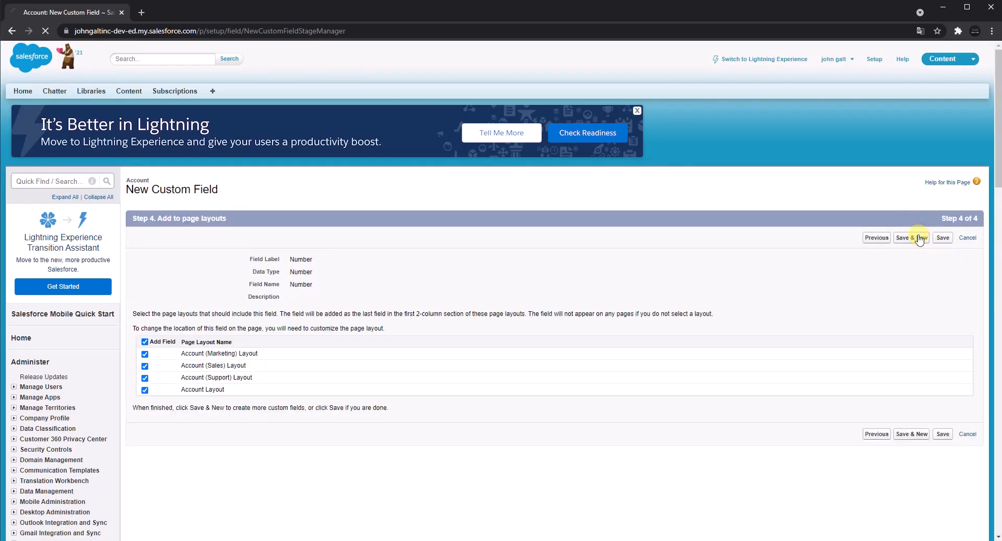
{"action": "left_click", "coordinate": [919, 238]}
Choose Percent as the new custom field's data type and continue to the field details.
{"action": "scroll", "coordinate": [363, 338], "scroll_direction": "down", "scroll_amount": 5}
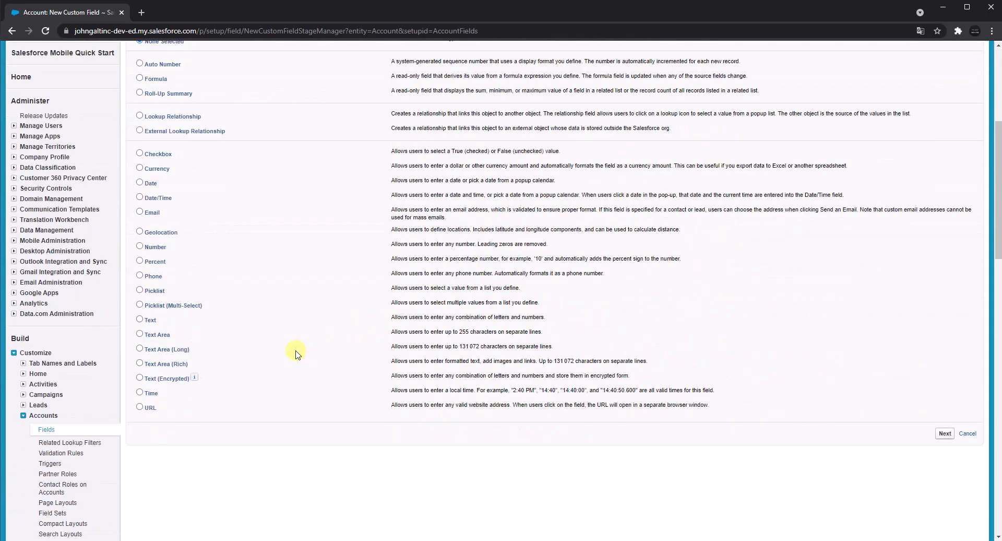
{"action": "double_click", "coordinate": [155, 264]}
{"action": "key", "text": "ctrl+c"}
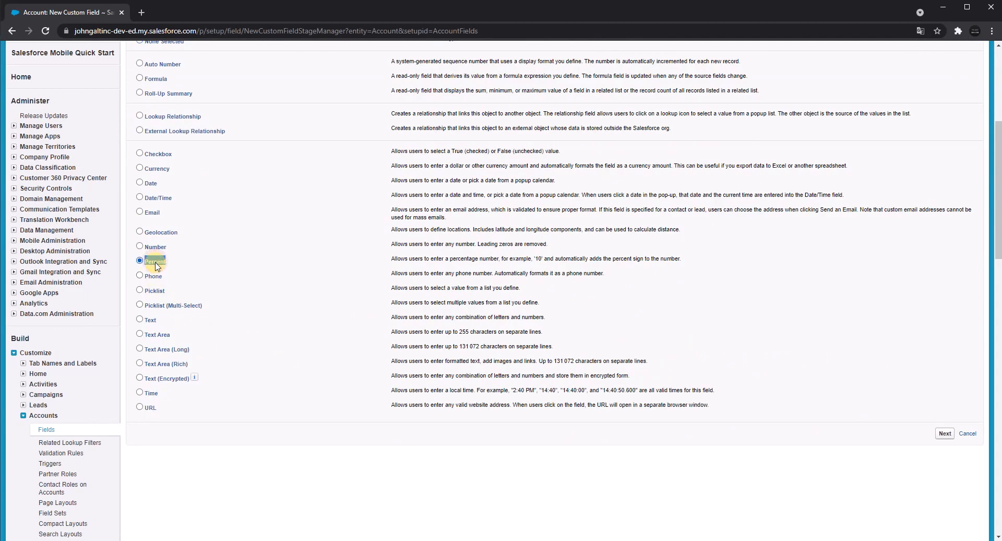
{"action": "left_click", "coordinate": [945, 434]}
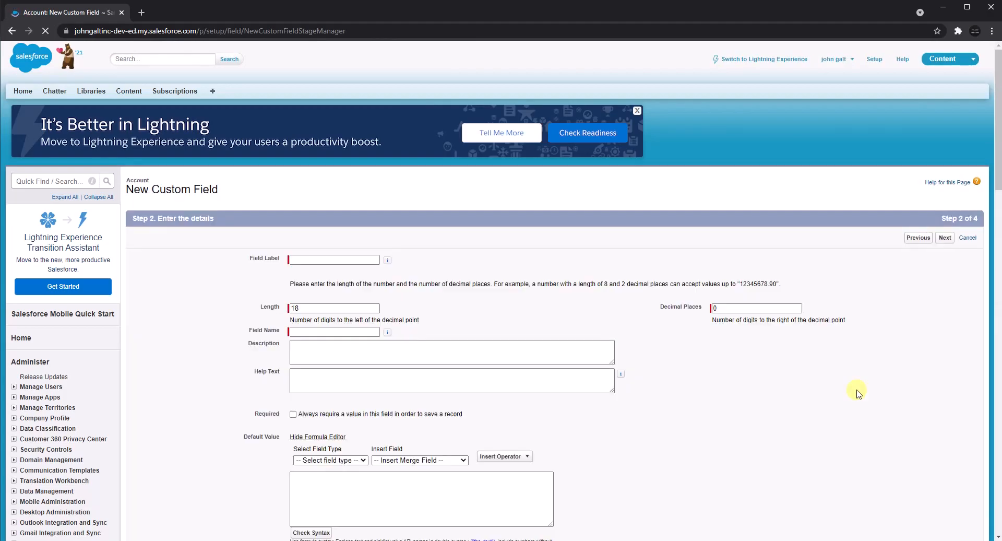
Set the field label and field name to Percent with a length of 3, and continue to field-level security.
{"action": "left_click", "coordinate": [347, 259]}
{"action": "type", "text": "Percent"}
{"action": "left_click", "coordinate": [432, 272]}
{"action": "left_click", "coordinate": [269, 307]}
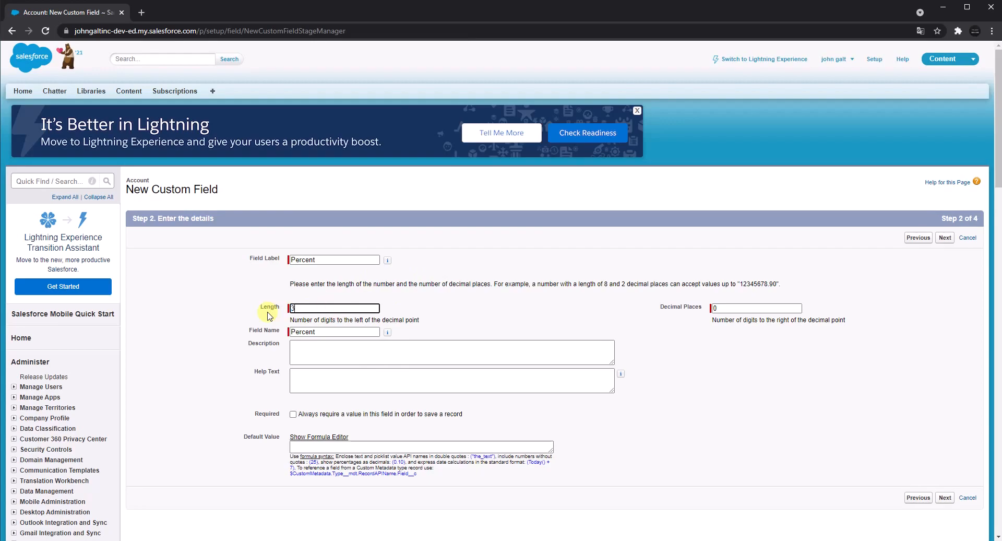
{"action": "type", "text": "3"}
{"action": "left_click", "coordinate": [543, 279]}
{"action": "left_click", "coordinate": [945, 238]}
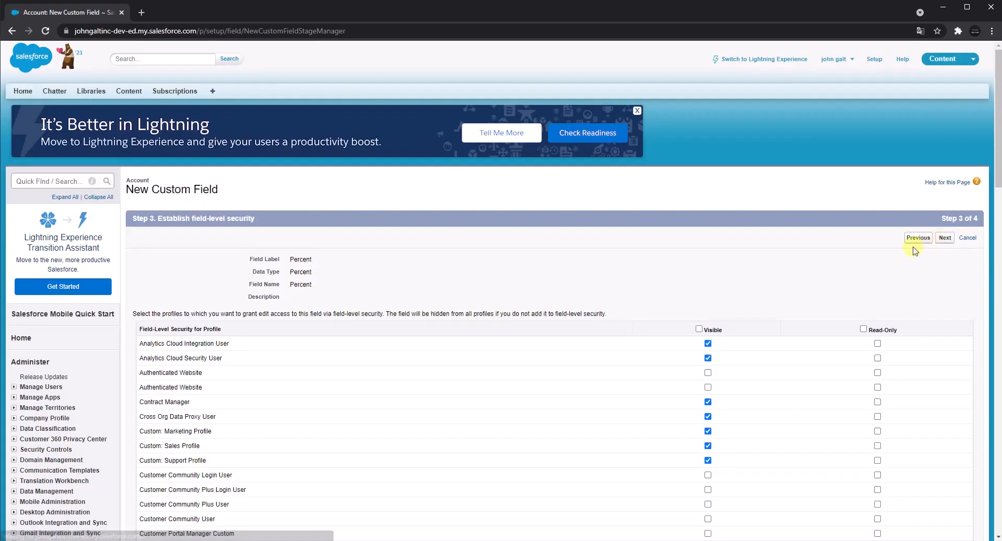
Make the Percent field visible to all profiles, then save it with all page layouts included and start another custom field.
{"action": "left_click", "coordinate": [699, 329]}
{"action": "left_click", "coordinate": [944, 239]}
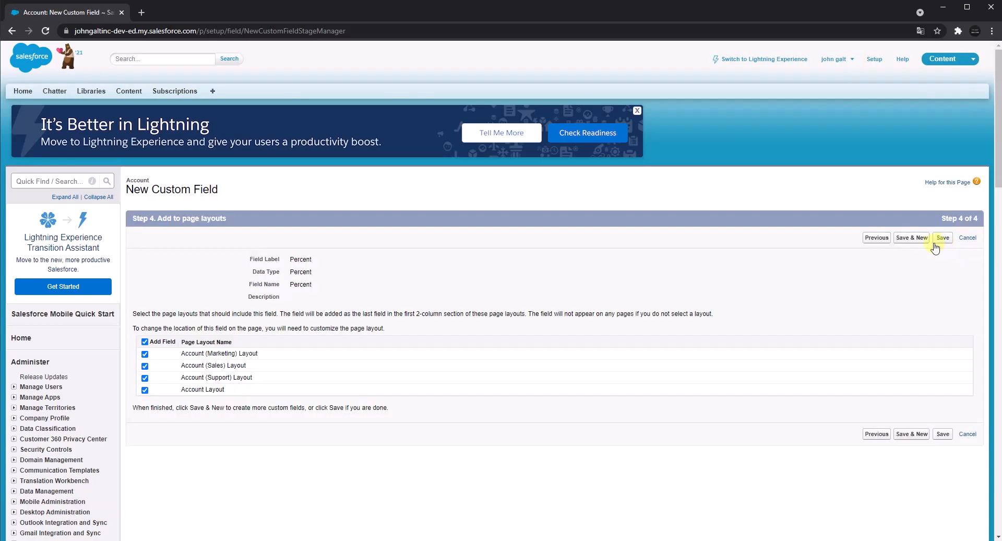
{"action": "left_click", "coordinate": [917, 238]}
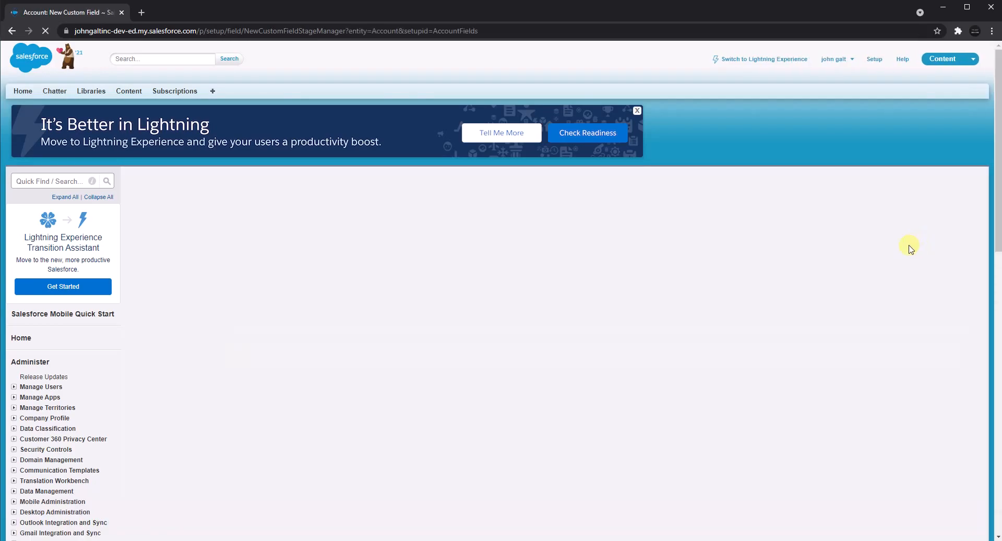
Choose Phone as the new custom field's data type and continue to the field details.
{"action": "scroll", "coordinate": [208, 396], "scroll_direction": "down", "scroll_amount": 3}
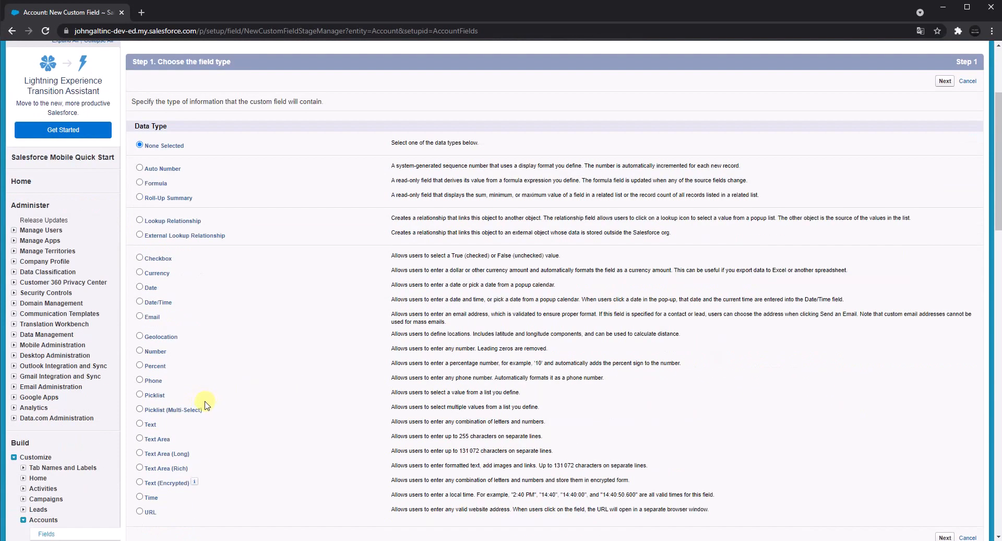
{"action": "scroll", "coordinate": [208, 403], "scroll_direction": "down", "scroll_amount": 1}
{"action": "left_click", "coordinate": [145, 331]}
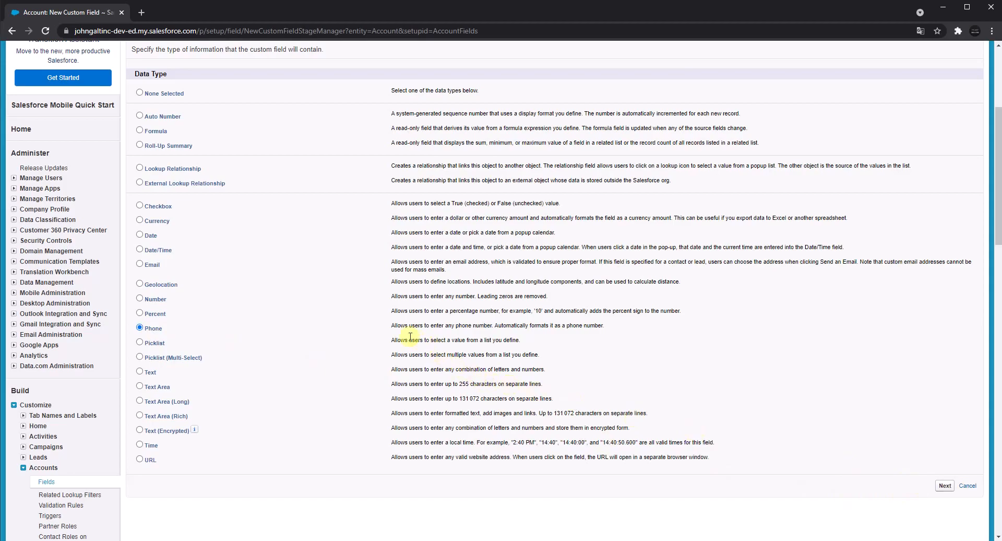
{"action": "left_click_drag", "start_coordinate": [395, 326], "coordinate": [494, 326]}
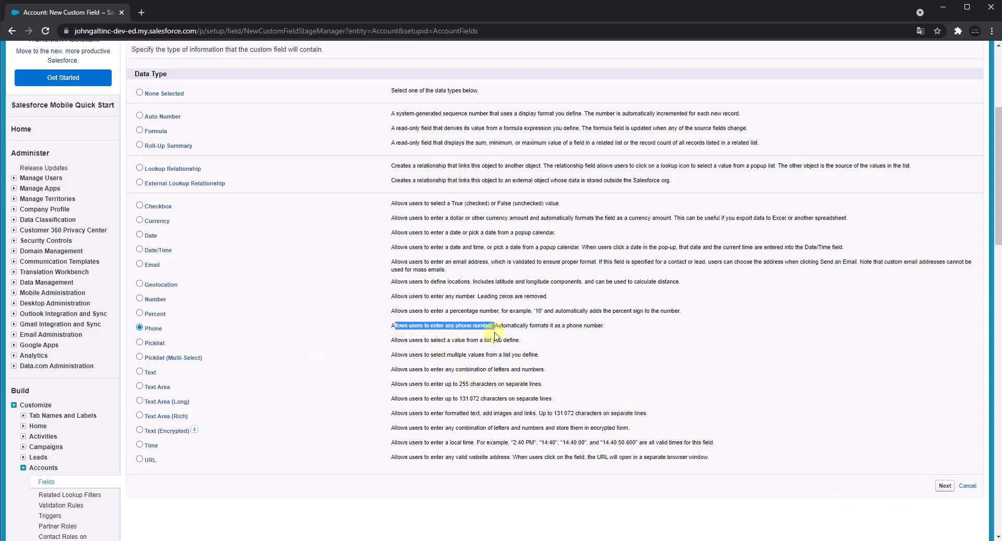
{"action": "left_click", "coordinate": [945, 485]}
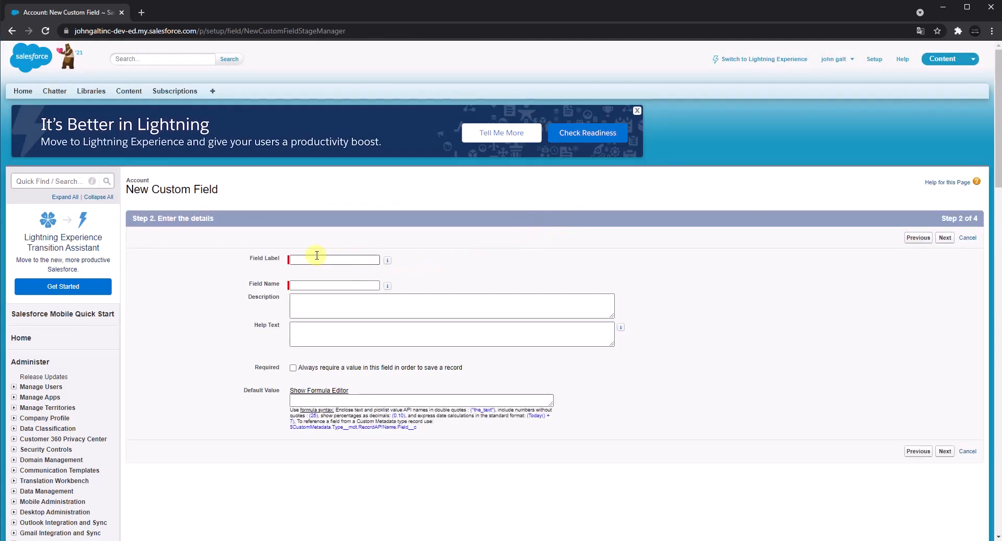
Set the field label and field name to Phone, and continue to field-level security.
{"action": "left_click", "coordinate": [319, 256]}
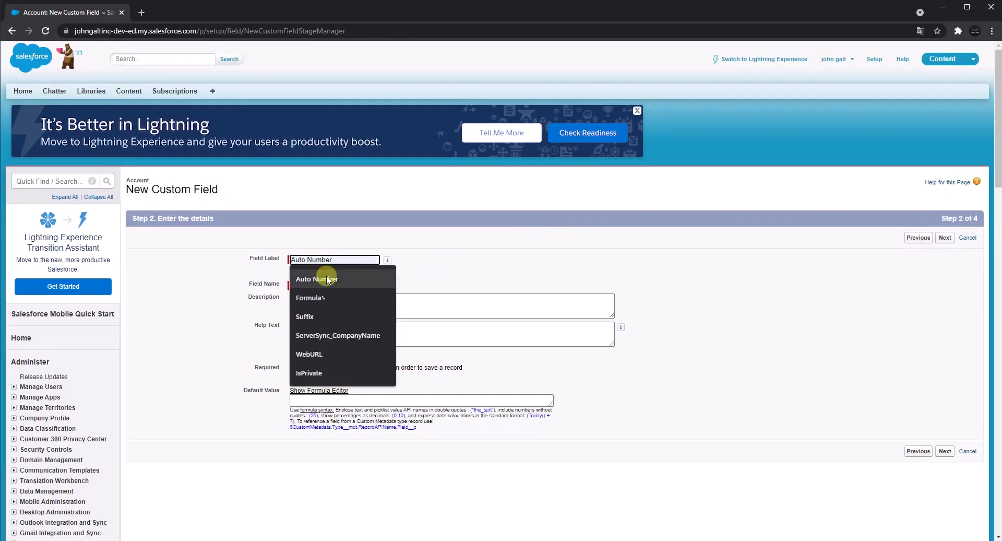
{"action": "key", "text": "ctrl+v"}
{"action": "key", "text": "ctrl+a"}
{"action": "type", "text": "Pho"}
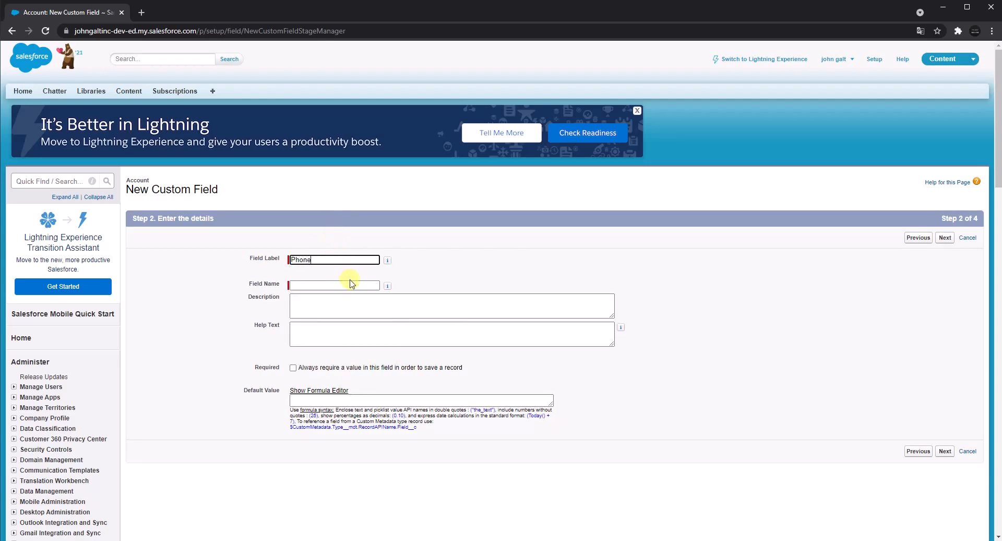
{"action": "left_click", "coordinate": [474, 274]}
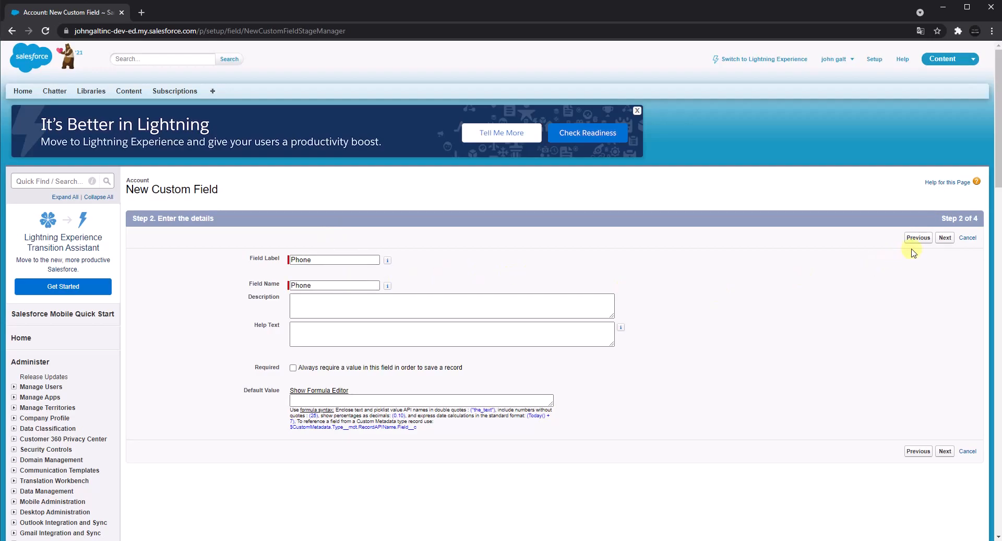
{"action": "left_click", "coordinate": [947, 241]}
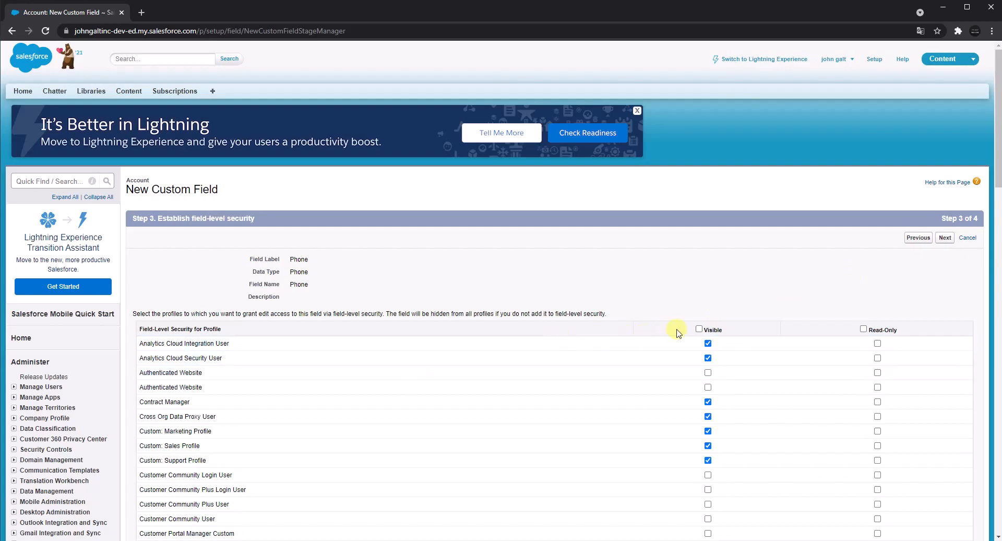
Make the Phone field visible to all profiles, then save it with all page layouts included and start another custom field.
{"action": "left_click", "coordinate": [699, 328]}
{"action": "left_click", "coordinate": [947, 243]}
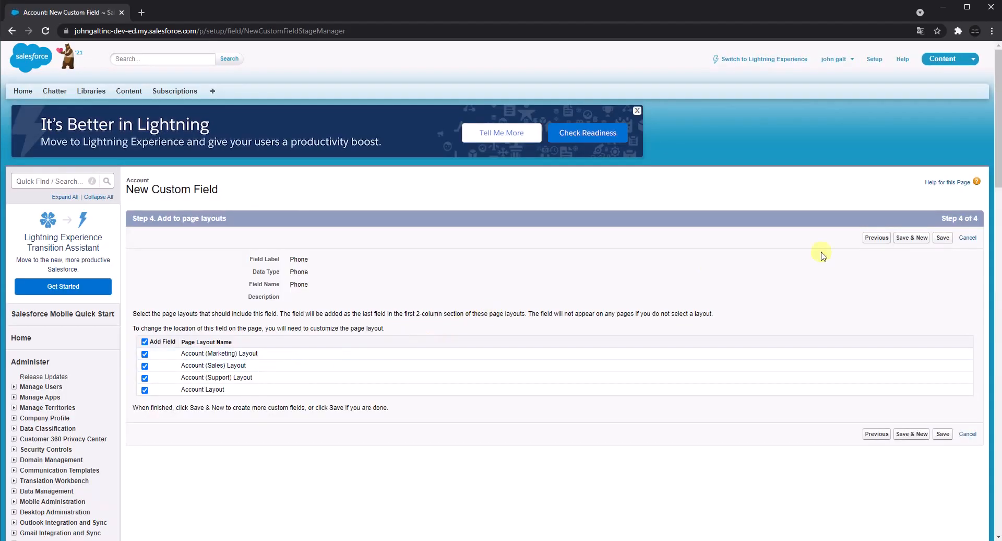
{"action": "left_click", "coordinate": [915, 240]}
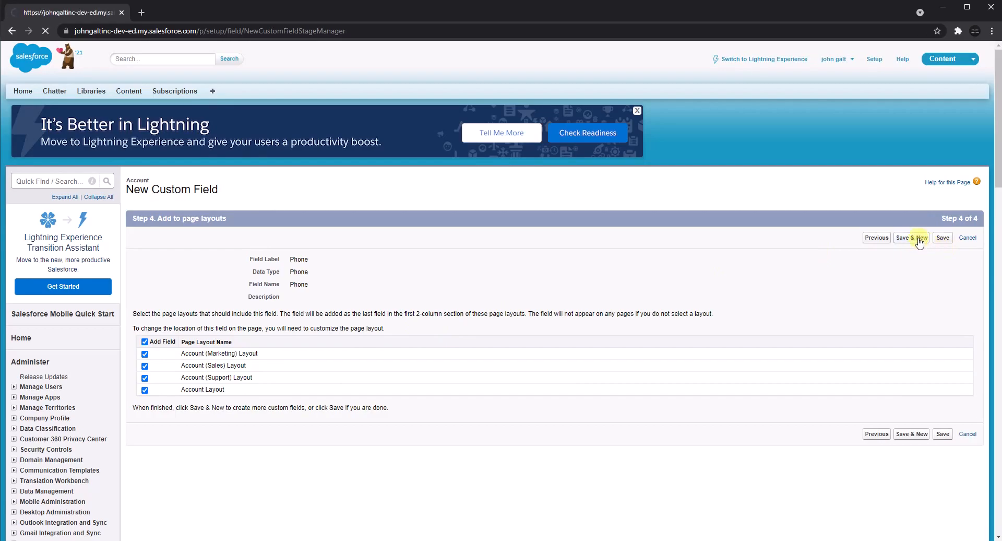
Choose Picklist as the new custom field's data type and continue to the field details.
{"action": "scroll", "coordinate": [401, 347], "scroll_direction": "down", "scroll_amount": 6}
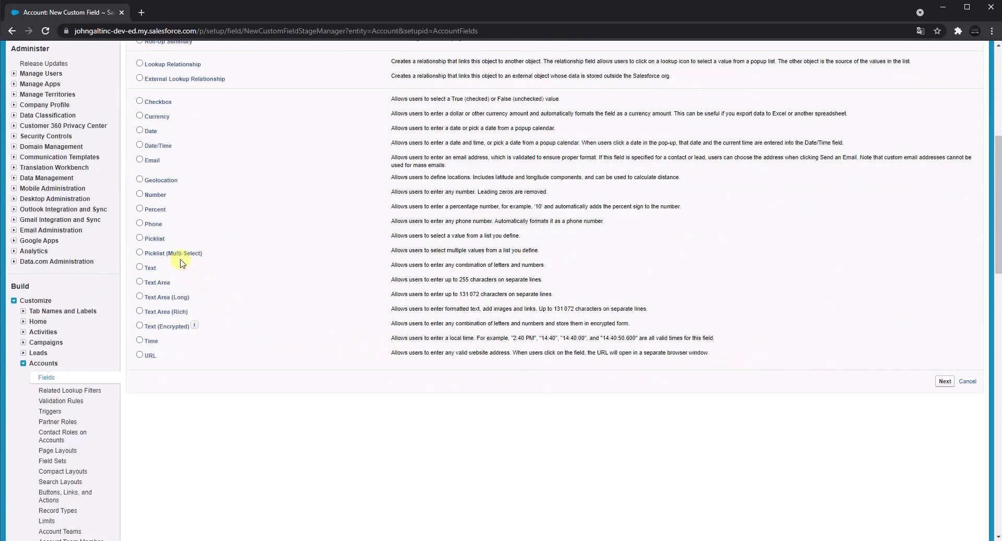
{"action": "double_click", "coordinate": [159, 238]}
{"action": "key", "text": "ctrl+c"}
{"action": "left_click", "coordinate": [945, 381]}
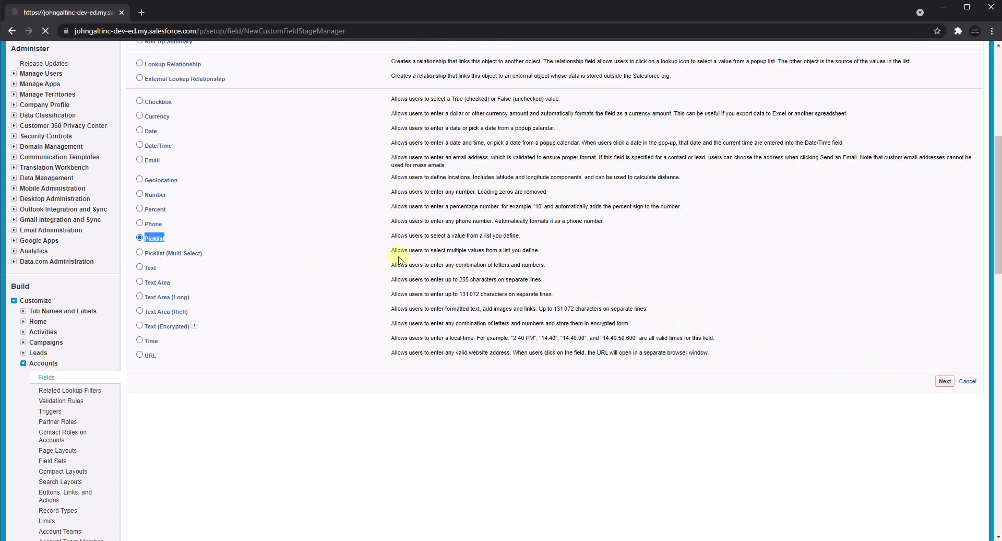
Set the field label and field name to Picklist, and enter its own values Picklist1 through Picklist6 on separate lines.
{"action": "left_click", "coordinate": [319, 259]}
{"action": "key", "text": "ctrl+v"}
{"action": "left_click", "coordinate": [478, 273]}
{"action": "left_click", "coordinate": [295, 300]}
{"action": "left_click", "coordinate": [309, 330]}
{"action": "key", "text": "ctrl+v"}
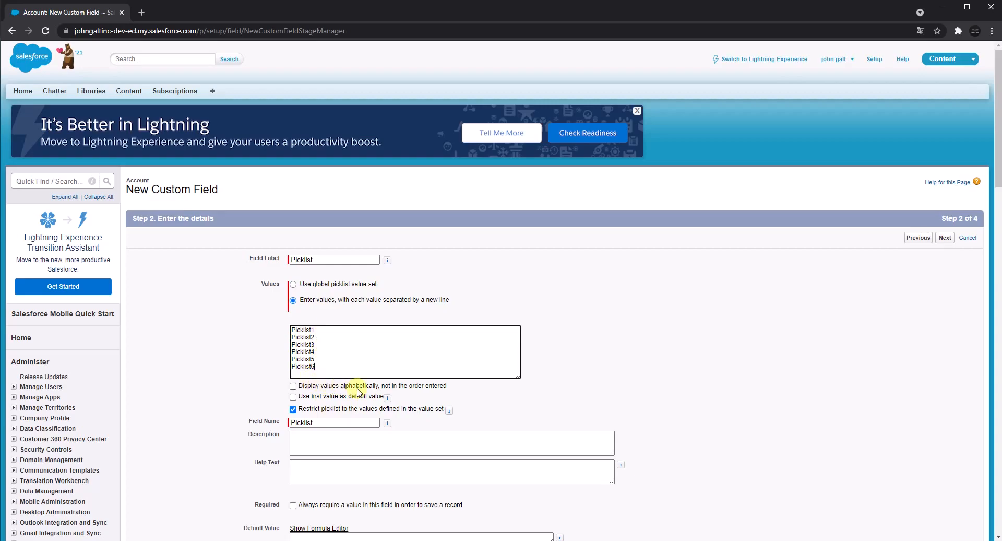
Use the first picklist value as the default value and continue to field-level security.
{"action": "left_click", "coordinate": [302, 398]}
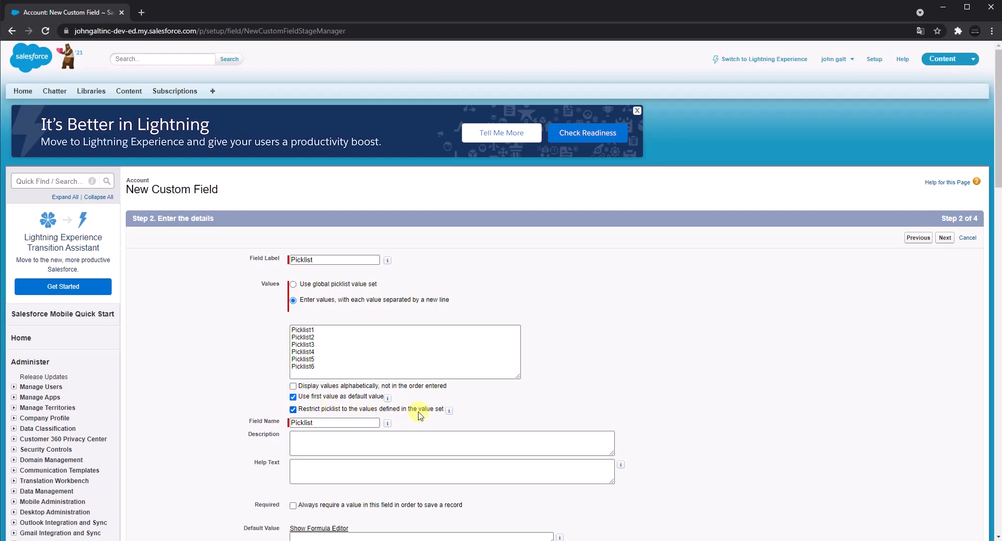
{"action": "scroll", "coordinate": [402, 441], "scroll_direction": "down", "scroll_amount": 3}
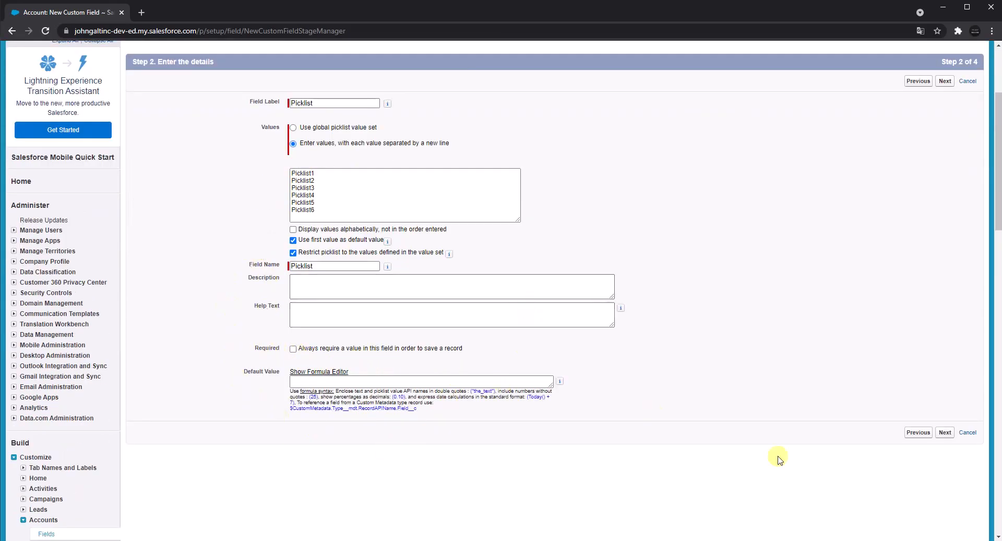
{"action": "left_click", "coordinate": [944, 433]}
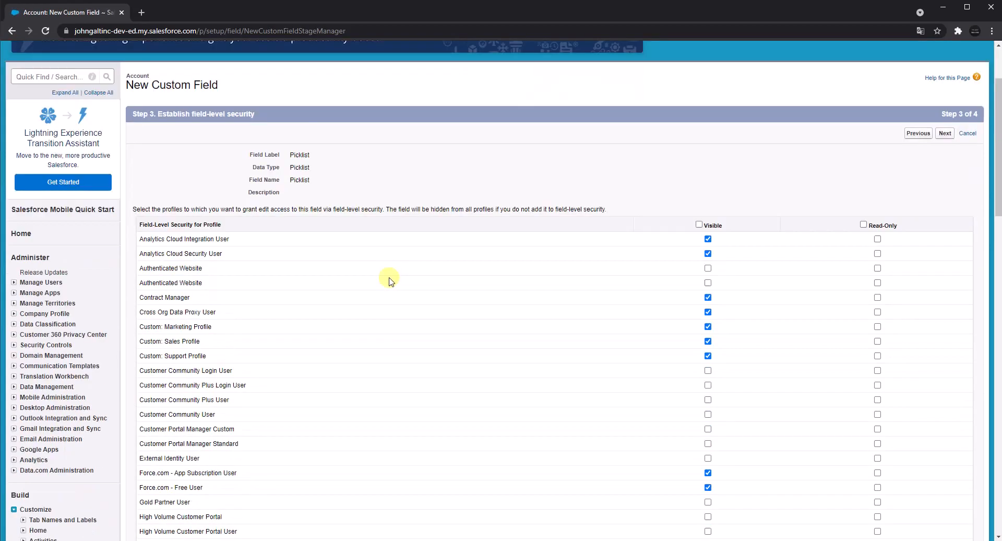
Make the Picklist field visible to all profiles, then save it with all page layouts included and start another custom field.
{"action": "left_click", "coordinate": [699, 225]}
{"action": "left_click", "coordinate": [944, 134]}
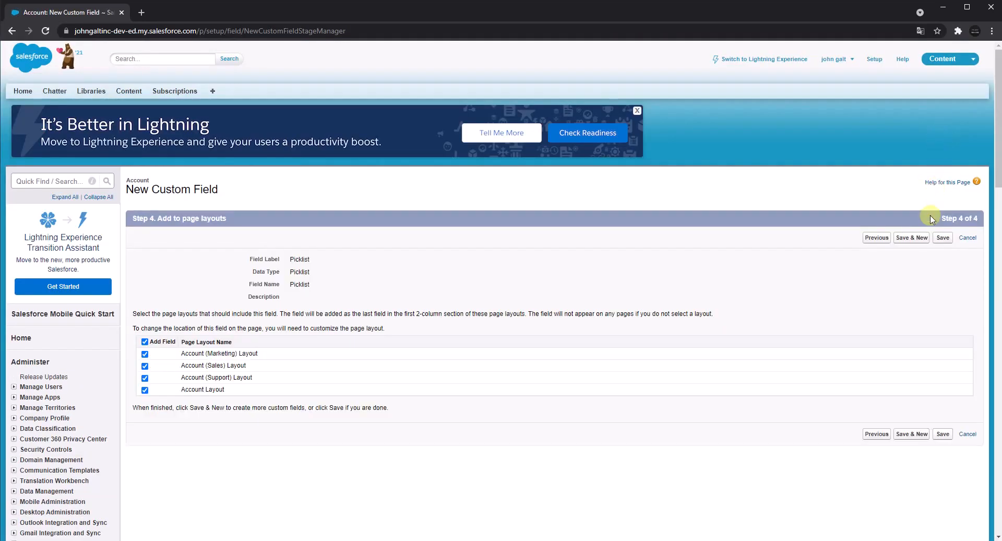
{"action": "left_click", "coordinate": [914, 238]}
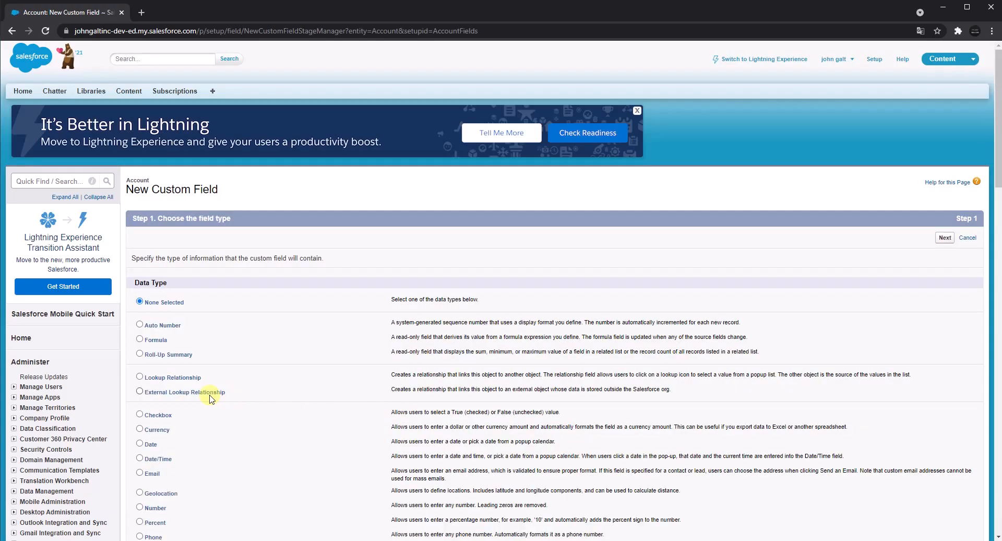
Choose Picklist (Multi-Select) as the new custom field's data type, copy the type name, and continue to the field details.
{"action": "scroll", "coordinate": [207, 397], "scroll_direction": "down", "scroll_amount": 5}
{"action": "triple_click", "coordinate": [159, 307]}
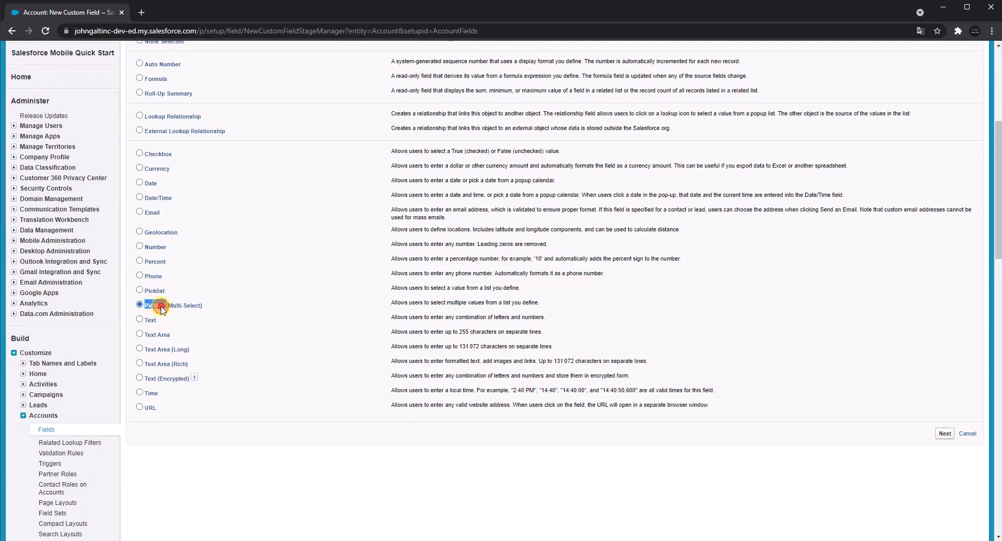
{"action": "right_click", "coordinate": [162, 306]}
{"action": "left_click", "coordinate": [173, 314]}
{"action": "left_click", "coordinate": [945, 434]}
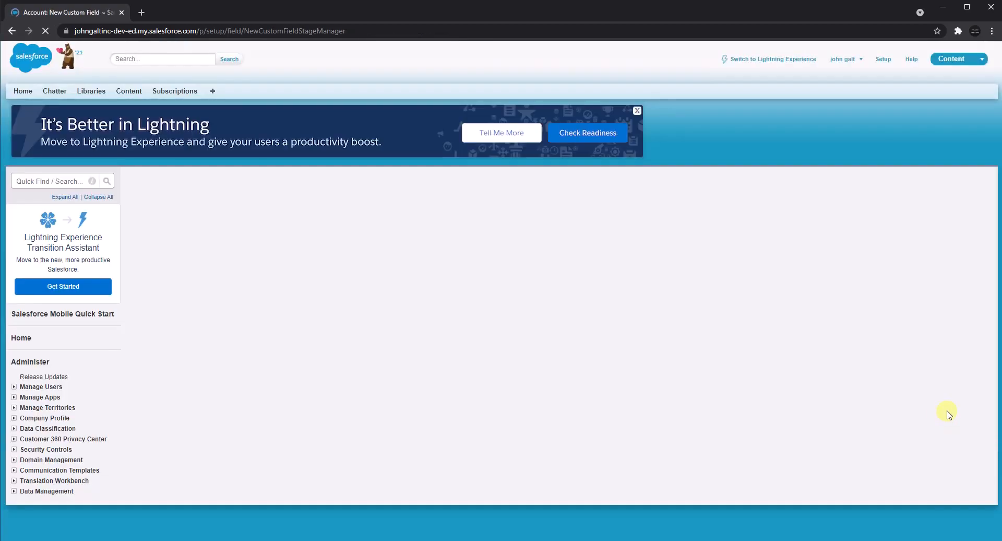
Set the field label to Picklist (Multi-Select), and enter its own values Picklist (Multi-Select) 1 through 5 on separate lines.
{"action": "left_click", "coordinate": [309, 260]}
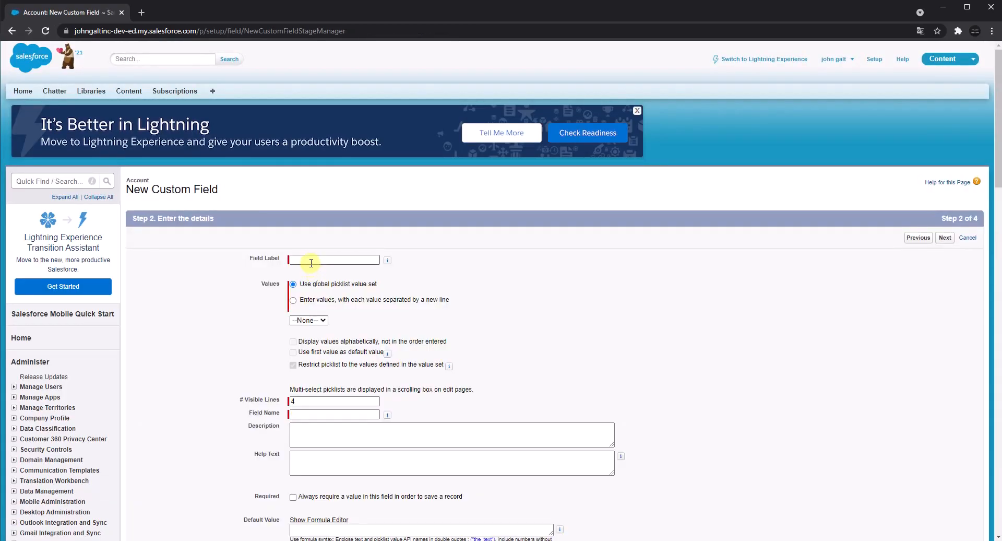
{"action": "key", "text": "ctrl+v"}
{"action": "left_click", "coordinate": [293, 301]}
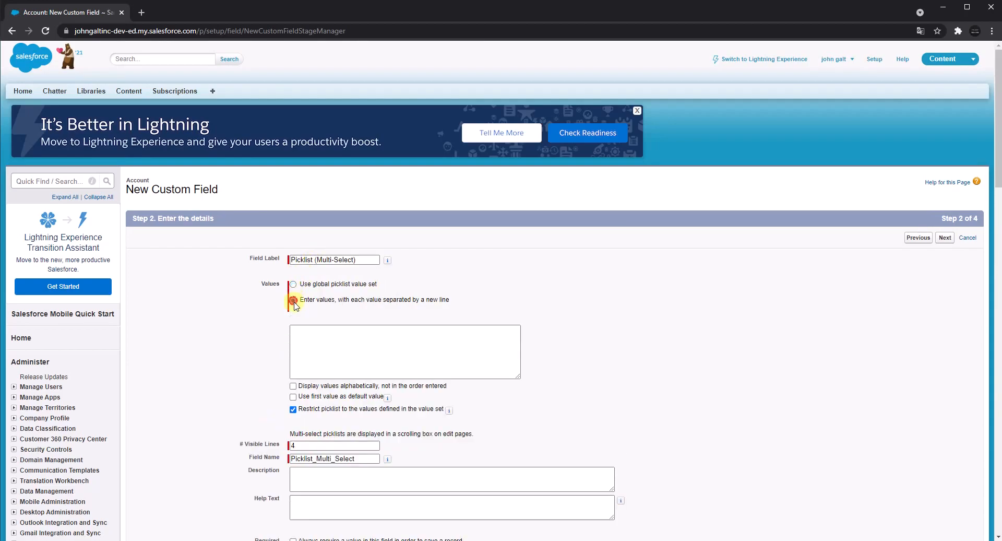
{"action": "left_click", "coordinate": [325, 336]}
{"action": "key", "text": "ctrl+v"}
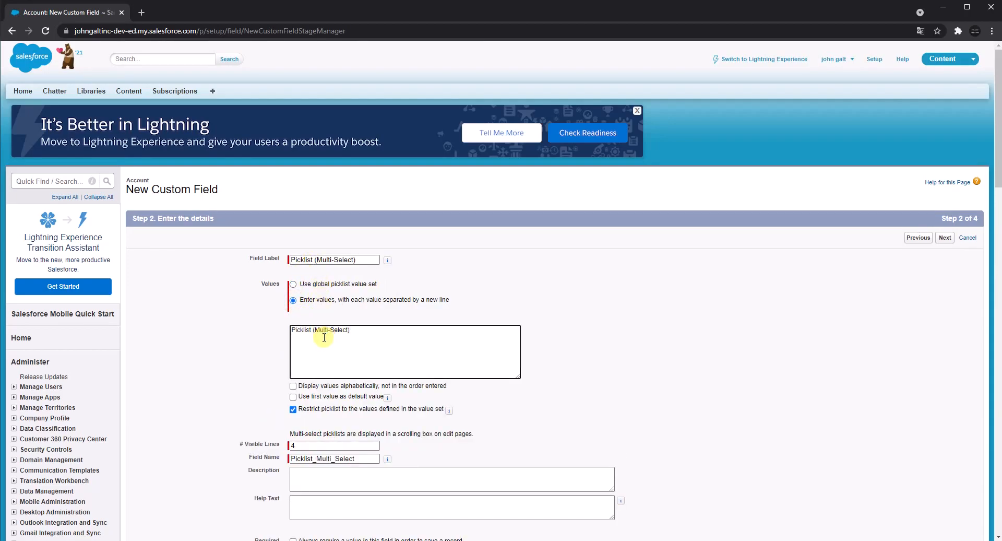
{"action": "key", "text": "ctrl+v"}
{"action": "type", "text": "2"}
{"action": "key", "text": "Return"}
{"action": "key", "text": "ctrl+v"}
{"action": "key", "text": "ctrl+v"}
{"action": "key", "text": "Return"}
{"action": "key", "text": "ctrl+v"}
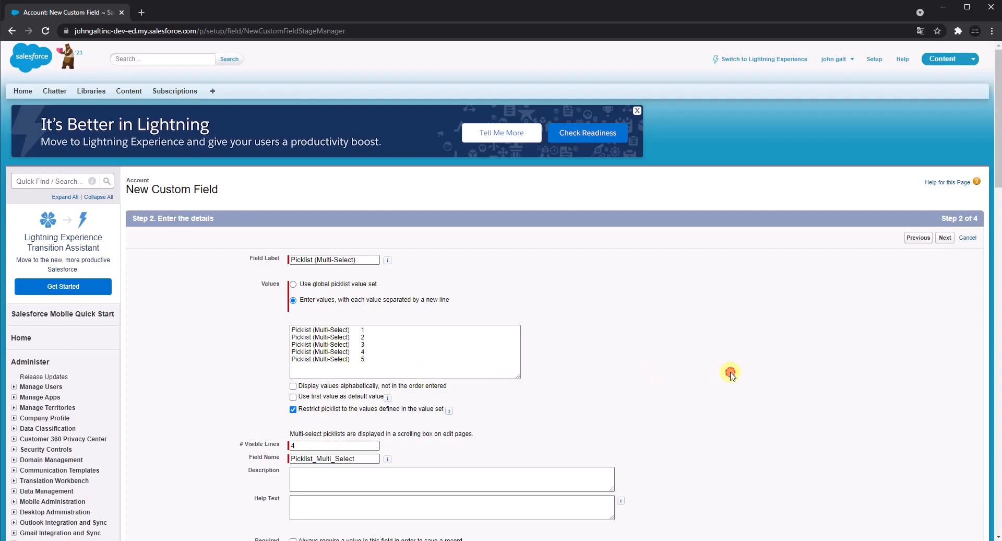
Make the Picklist (Multi-Select) field visible to all profiles, then save it and start another custom field.
{"action": "scroll", "coordinate": [589, 422], "scroll_direction": "down", "scroll_amount": 5}
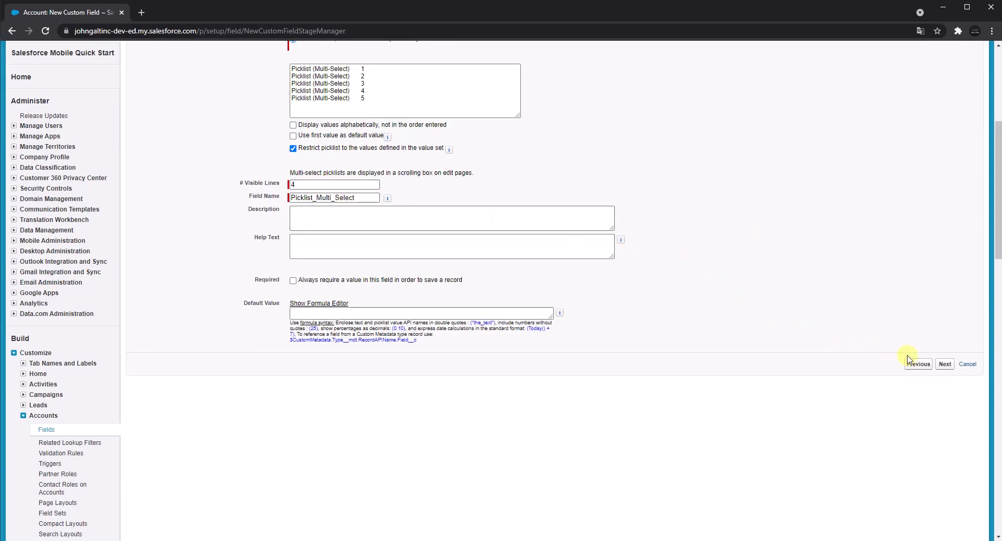
{"action": "left_click", "coordinate": [945, 364]}
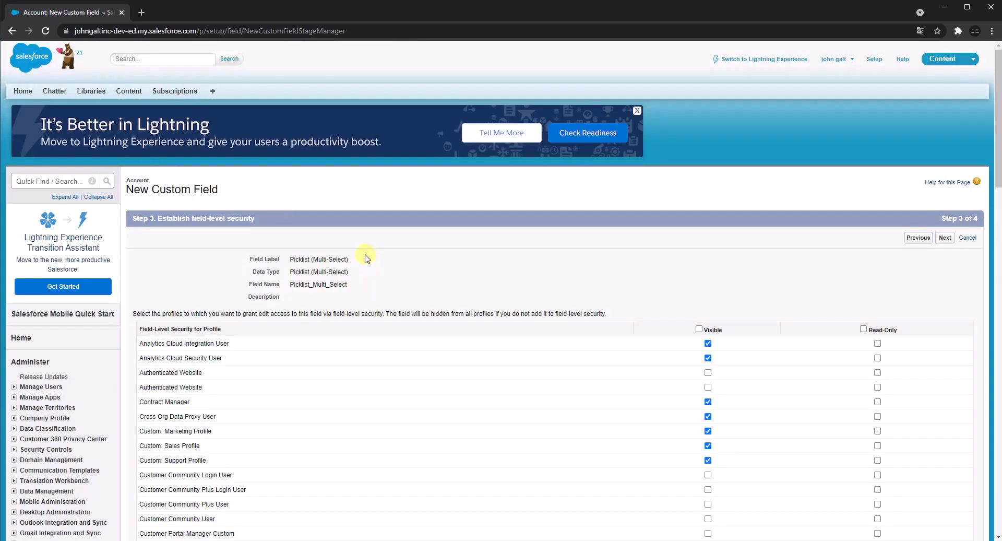
{"action": "left_click", "coordinate": [699, 328]}
{"action": "left_click", "coordinate": [945, 240]}
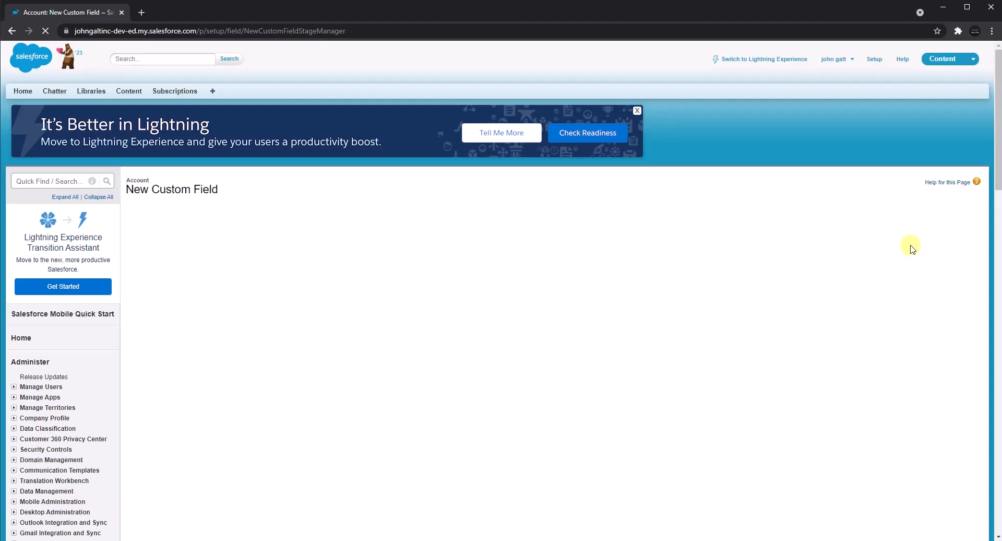
{"action": "left_click", "coordinate": [912, 237]}
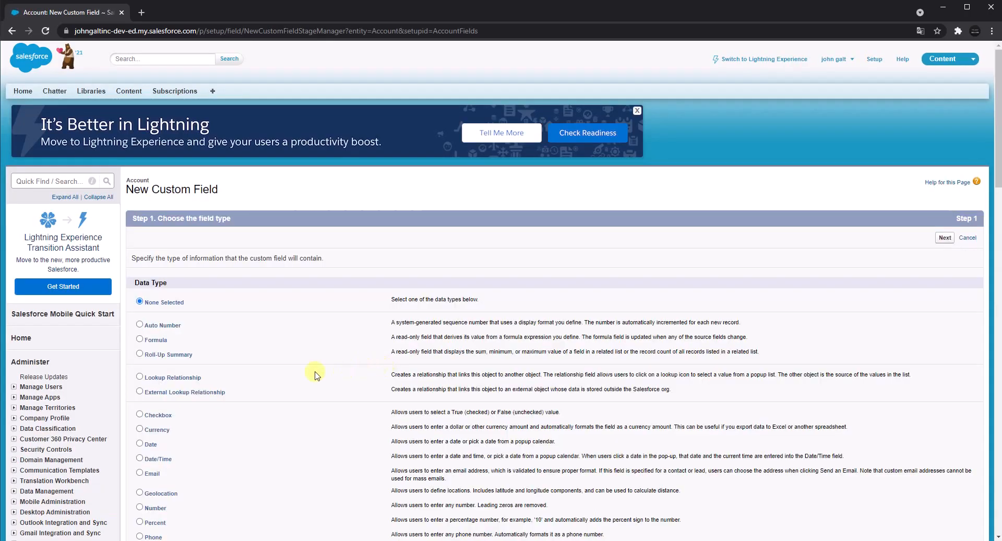
Choose Text as the new custom field's data type, and define it with the label and name Text and a length of 255.
{"action": "scroll", "coordinate": [315, 375], "scroll_direction": "down", "scroll_amount": 5}
{"action": "left_click", "coordinate": [146, 323]}
{"action": "left_click", "coordinate": [942, 433]}
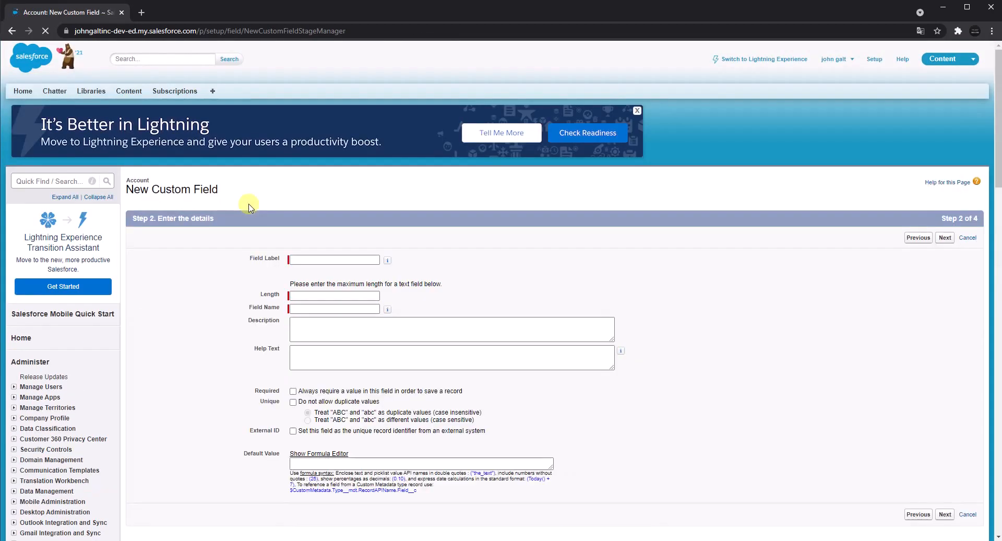
{"action": "left_click", "coordinate": [298, 259]}
{"action": "type", "text": "Text"}
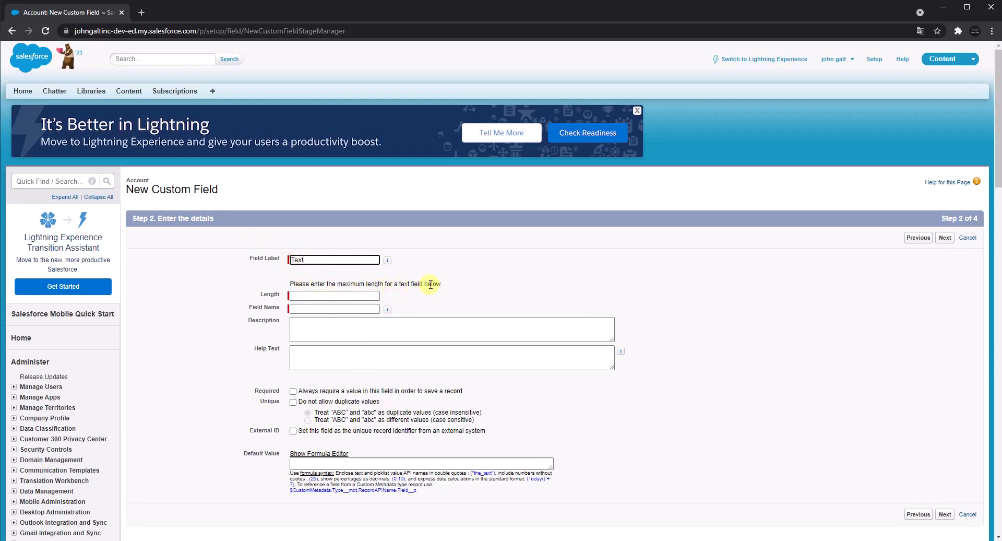
{"action": "left_click", "coordinate": [332, 295]}
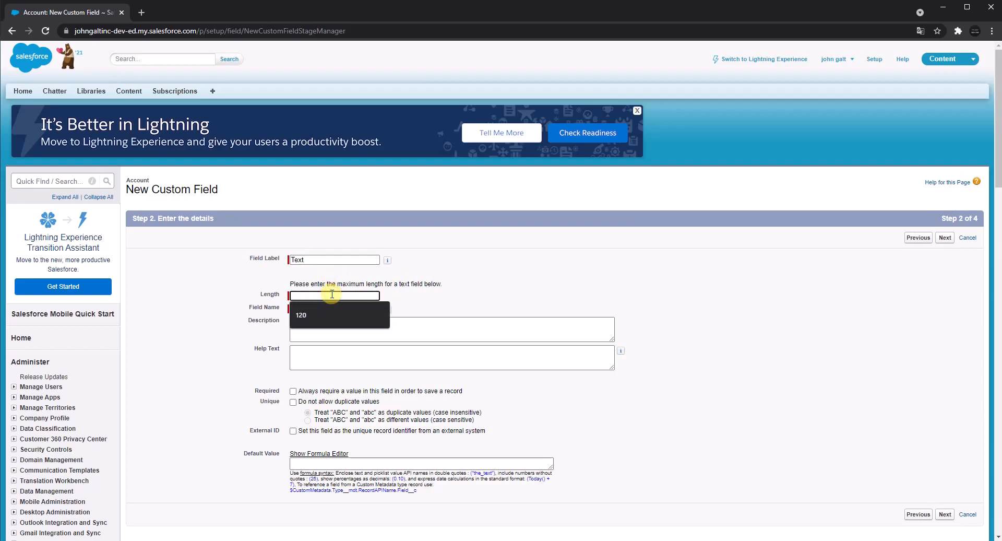
{"action": "type", "text": "255"}
{"action": "left_click", "coordinate": [568, 305]}
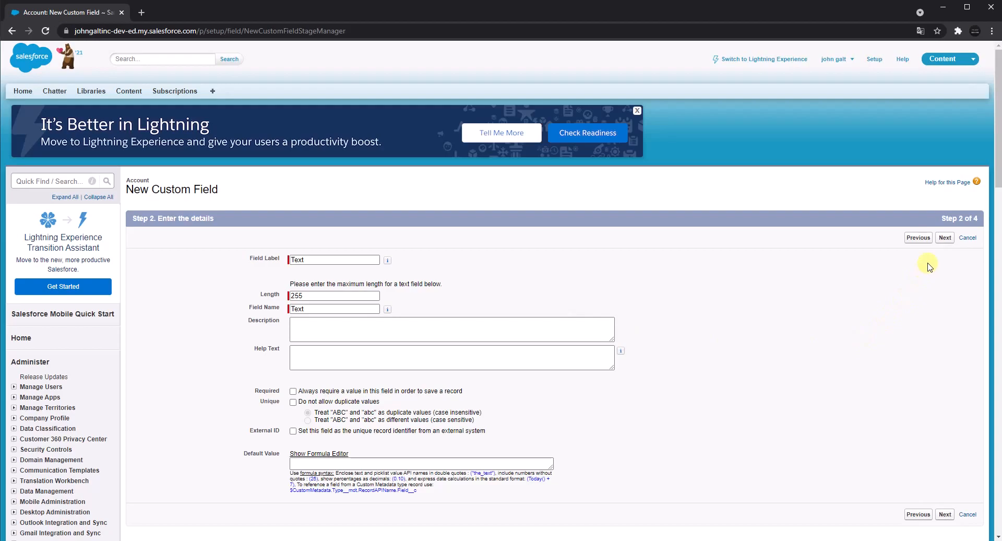
Make the Text field visible to all profiles, then save it with all page layouts included and start another custom field.
{"action": "left_click", "coordinate": [944, 238]}
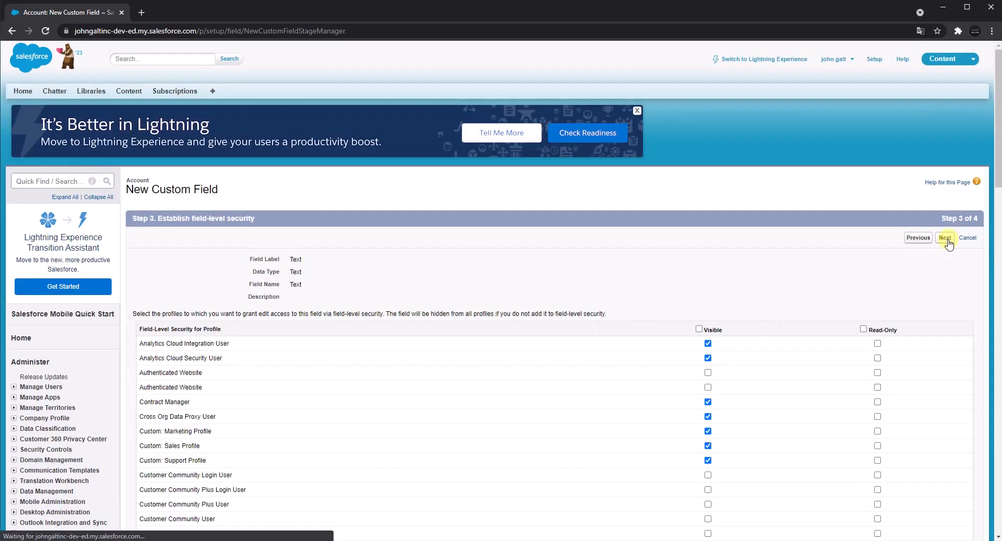
{"action": "left_click", "coordinate": [698, 328]}
{"action": "left_click", "coordinate": [944, 238]}
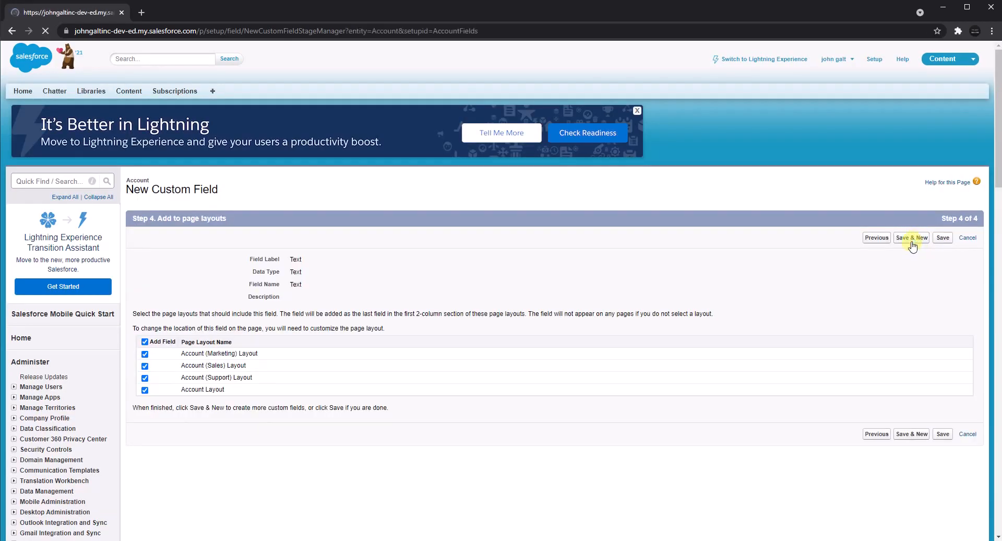
Choose Text Area as the new custom field's data type, and set its label to Text Area and its name to Text_Area.
{"action": "scroll", "coordinate": [295, 416], "scroll_direction": "down", "scroll_amount": 3}
{"action": "scroll", "coordinate": [294, 416], "scroll_direction": "down", "scroll_amount": 3}
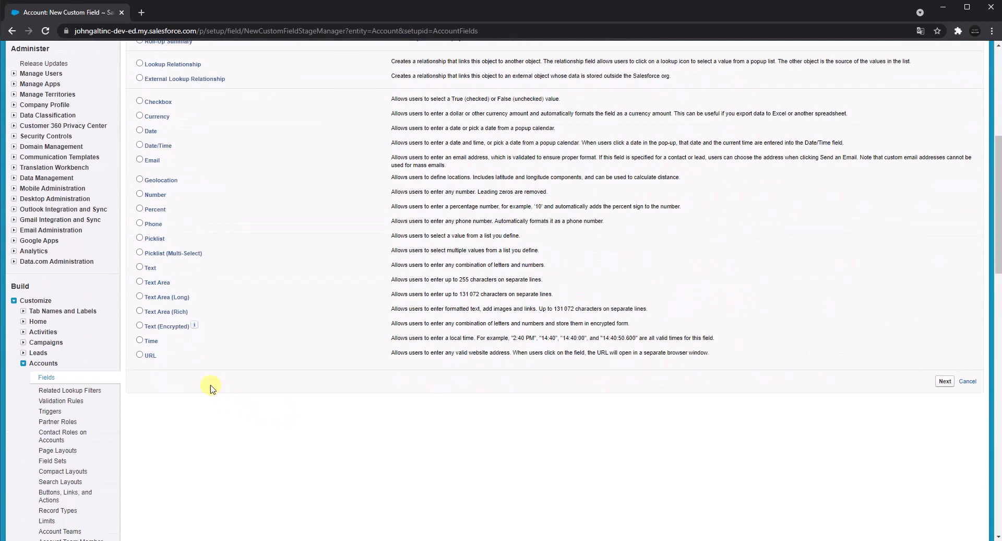
{"action": "left_click", "coordinate": [162, 283]}
{"action": "left_click_drag", "start_coordinate": [146, 284], "coordinate": [174, 284]}
{"action": "left_click", "coordinate": [946, 383]}
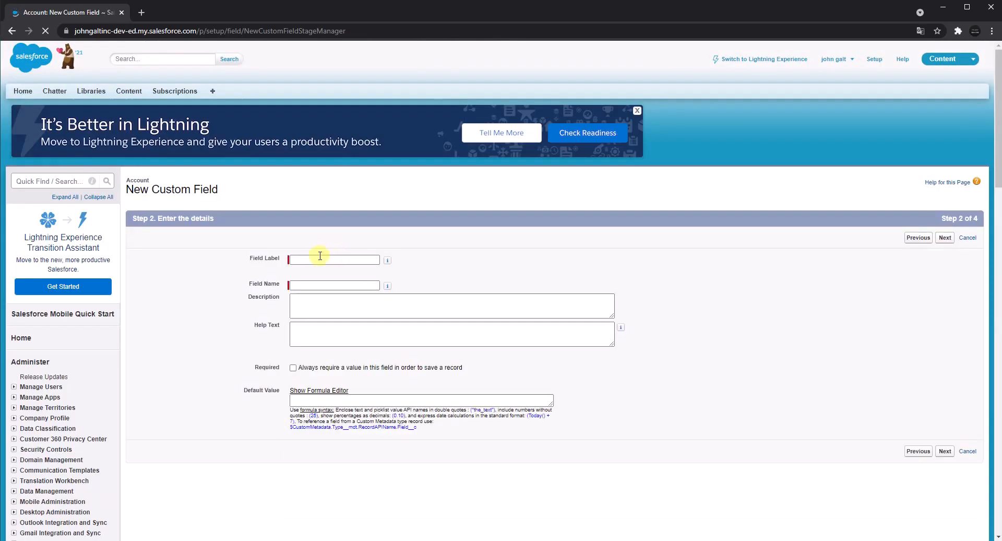
{"action": "left_click", "coordinate": [318, 258]}
{"action": "key", "text": "ctrl+v"}
{"action": "left_click", "coordinate": [517, 256]}
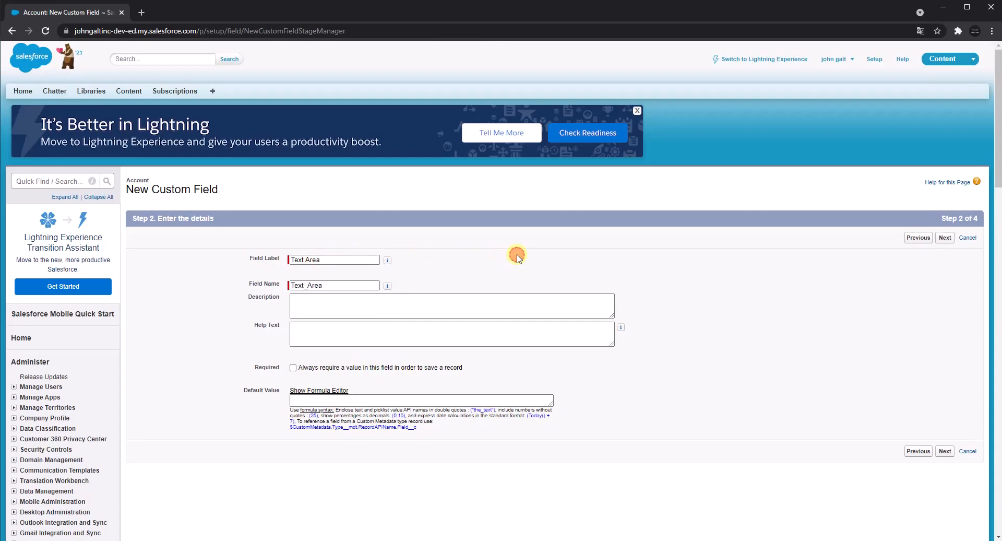
Make the Text Area field visible to all profiles, then save it and start another custom field.
{"action": "left_click", "coordinate": [945, 238]}
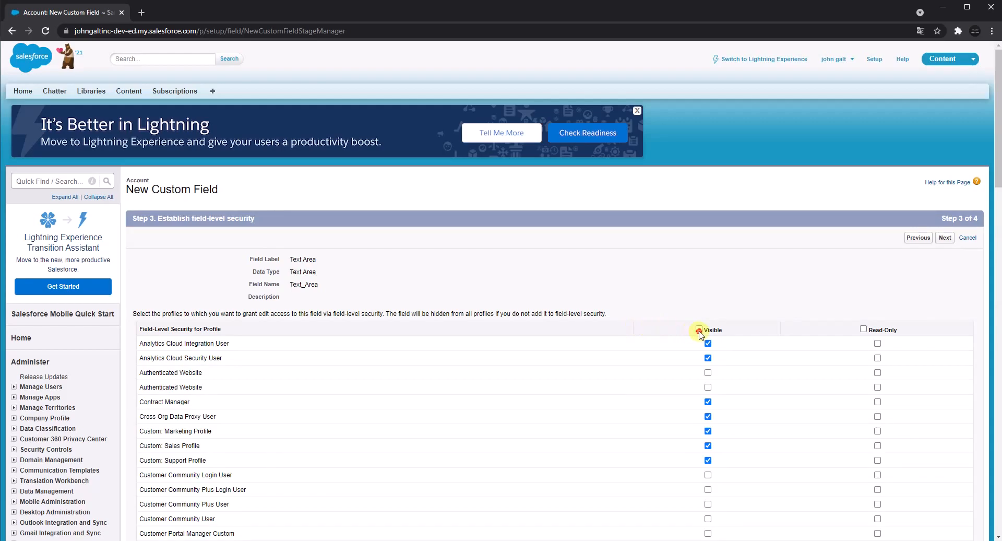
{"action": "left_click", "coordinate": [699, 329]}
{"action": "left_click", "coordinate": [943, 243]}
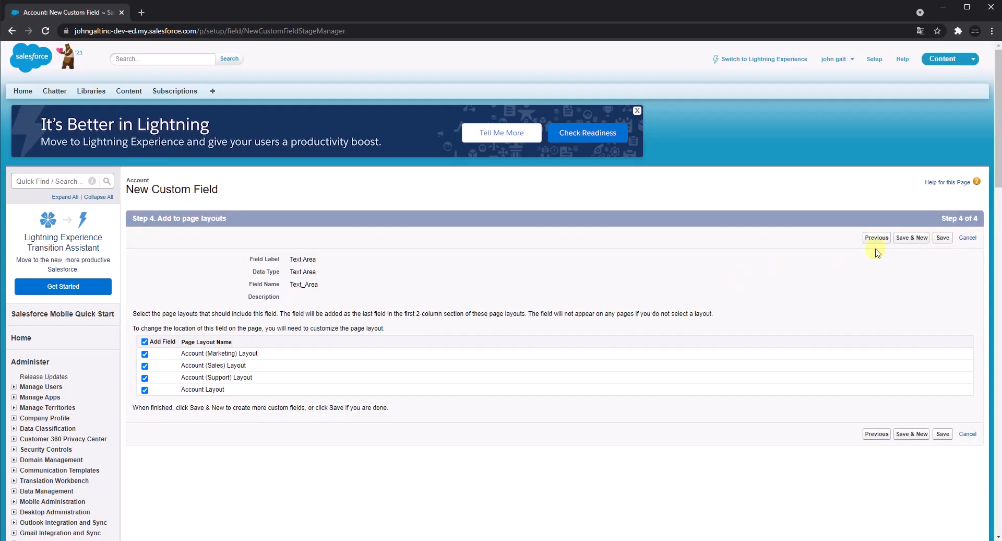
{"action": "left_click", "coordinate": [912, 237]}
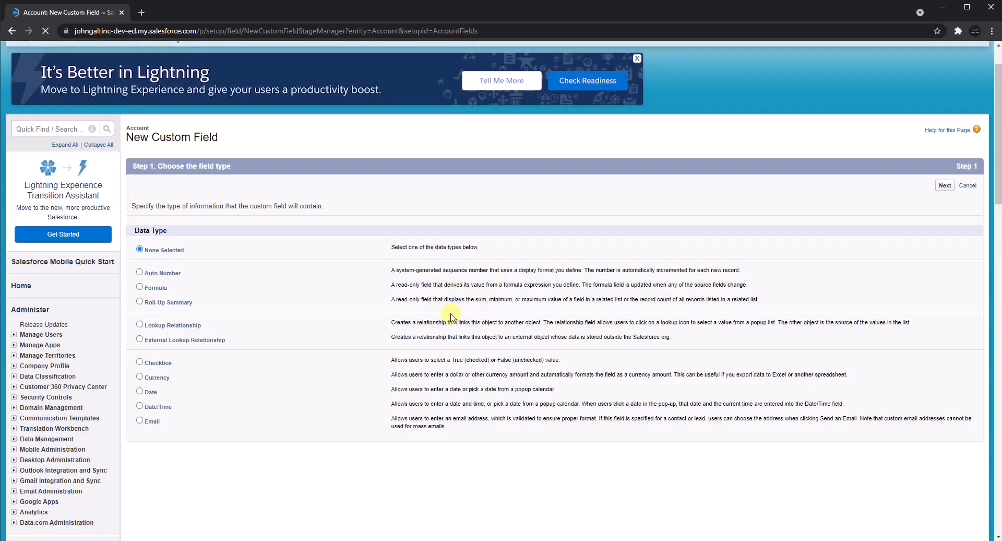
Choose Text Area (Long) as the new custom field's data type, and set its label to Text Area (Long) and its name to Text_Area_Long.
{"action": "scroll", "coordinate": [416, 319], "scroll_direction": "down", "scroll_amount": 6}
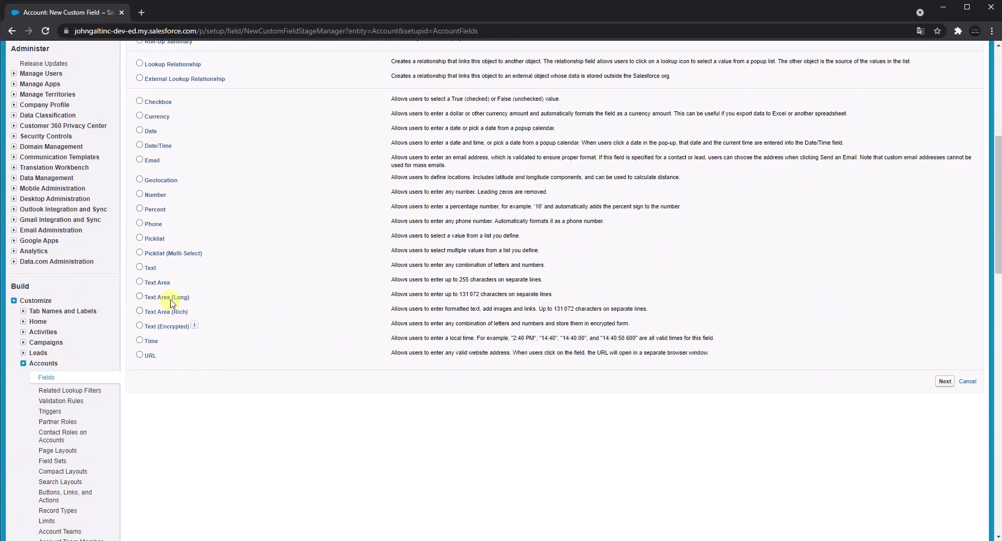
{"action": "triple_click", "coordinate": [171, 300]}
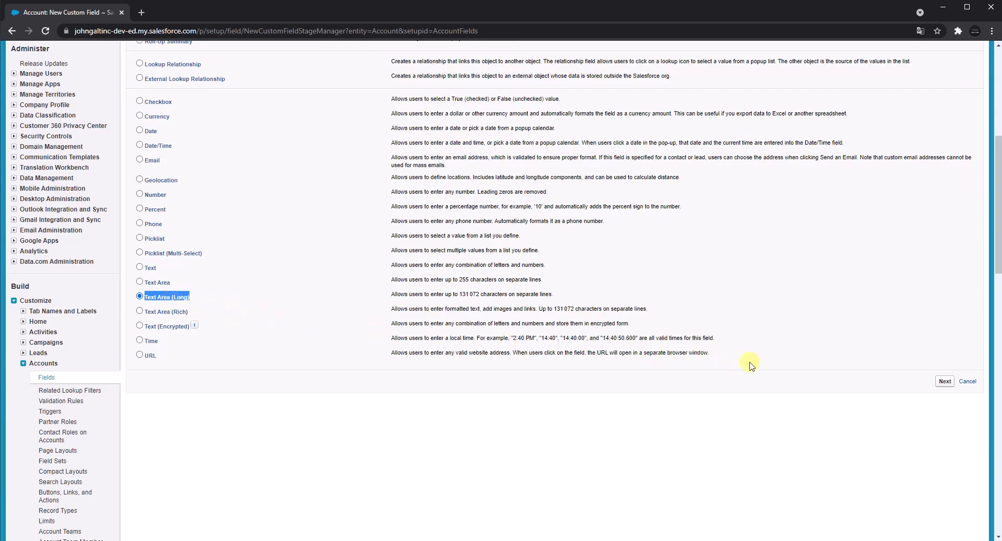
{"action": "left_click", "coordinate": [946, 382]}
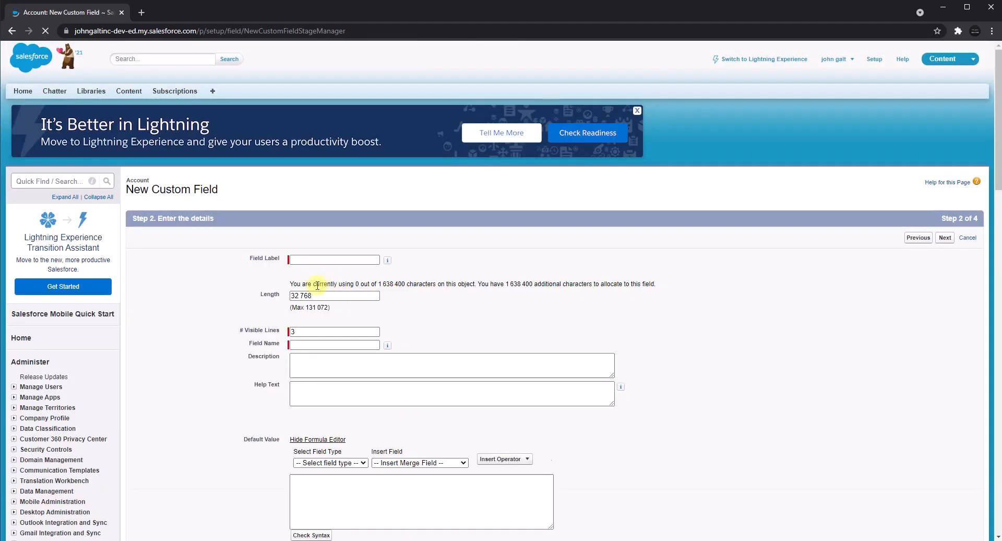
{"action": "left_click", "coordinate": [312, 261]}
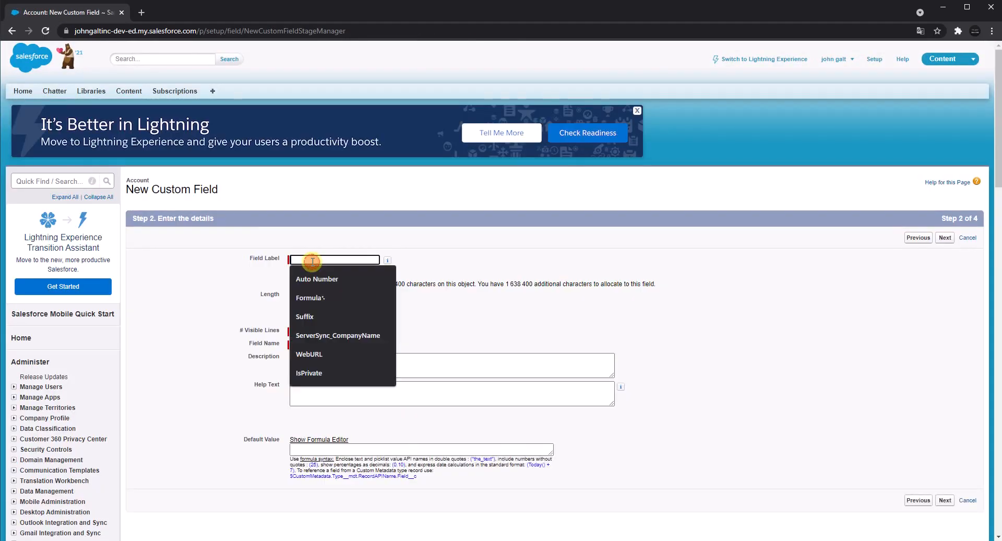
{"action": "key", "text": "ctrl+v"}
{"action": "left_click", "coordinate": [615, 261]}
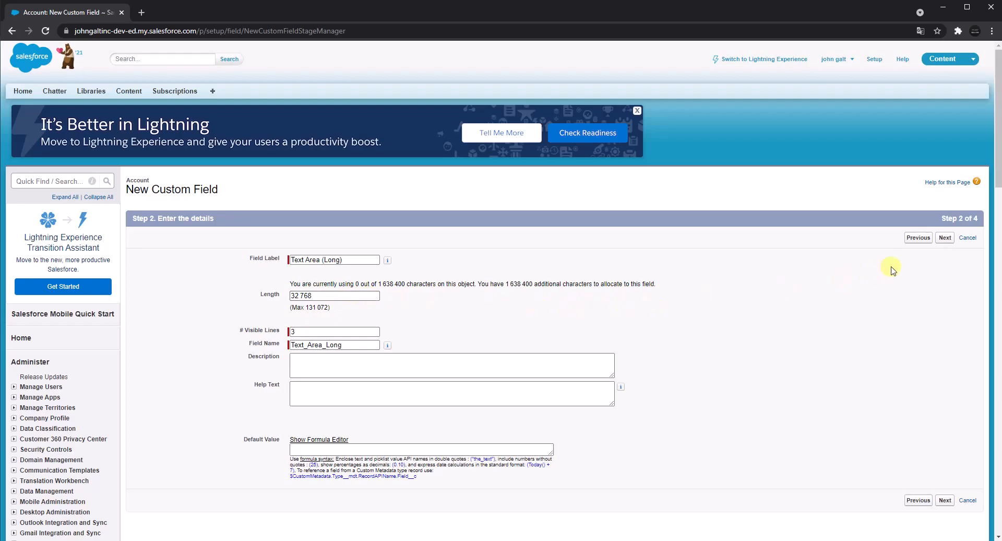
Make the Text Area (Long) field visible to all profiles, then save it with the page layouts included and start another custom field.
{"action": "left_click", "coordinate": [945, 239]}
{"action": "scroll", "coordinate": [475, 286], "scroll_direction": "down", "scroll_amount": 3}
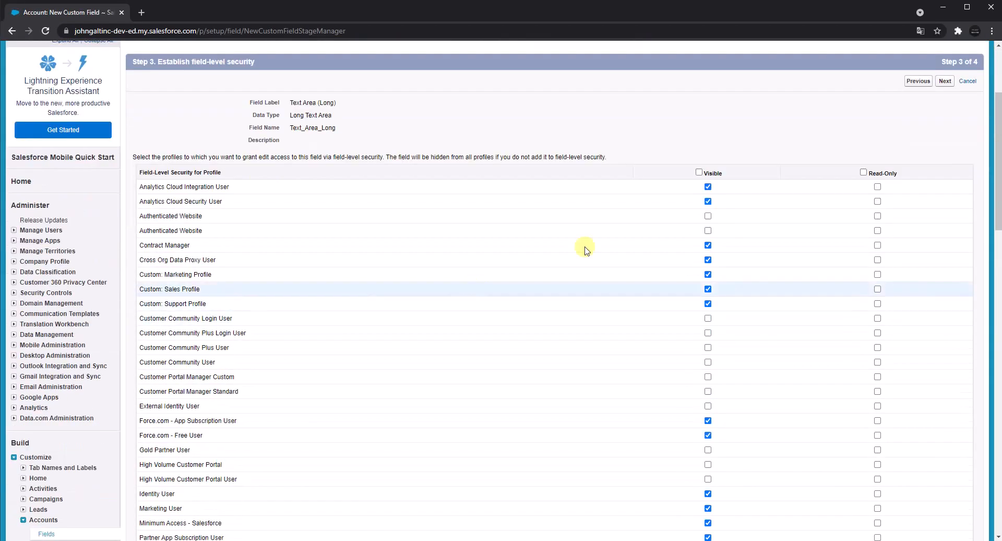
{"action": "left_click", "coordinate": [699, 173]}
{"action": "left_click", "coordinate": [942, 81]}
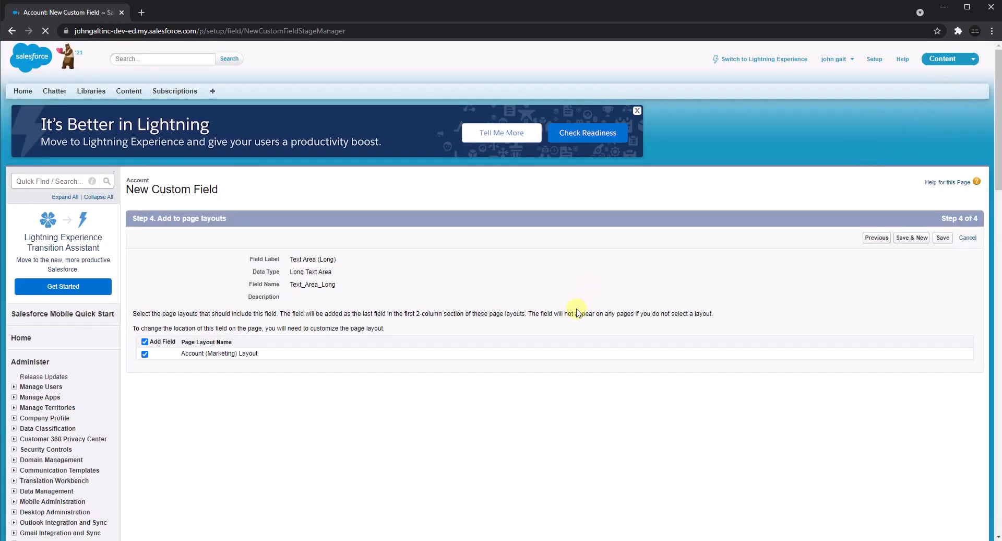
{"action": "left_click", "coordinate": [920, 239]}
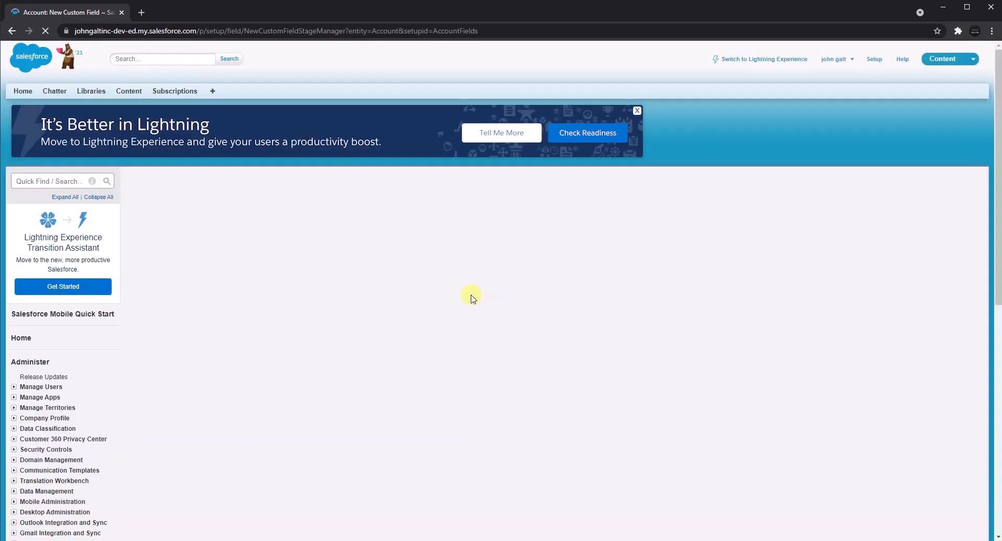
Choose Time as the new custom field's data type, and set its field label and field name to Time.
{"action": "scroll", "coordinate": [321, 329], "scroll_direction": "down", "scroll_amount": 3}
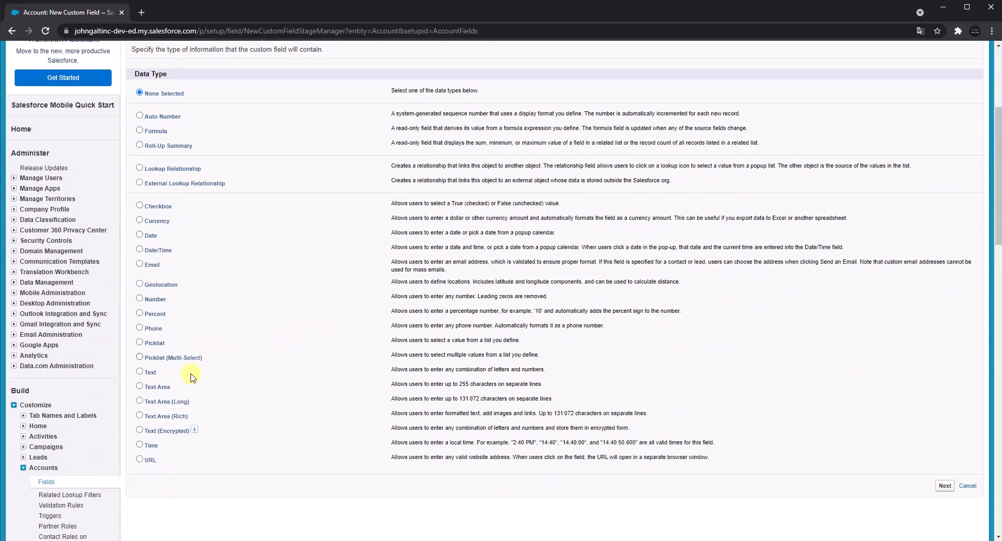
{"action": "left_click", "coordinate": [140, 444]}
{"action": "double_click", "coordinate": [151, 445]}
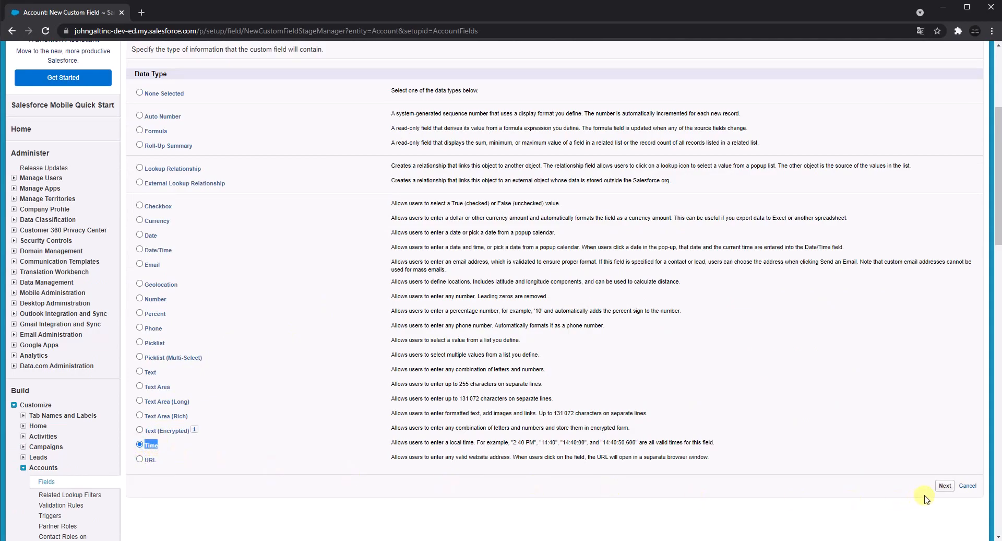
{"action": "left_click", "coordinate": [944, 486]}
{"action": "left_click", "coordinate": [297, 259]}
{"action": "type", "text": "Time"}
{"action": "left_click", "coordinate": [309, 285]}
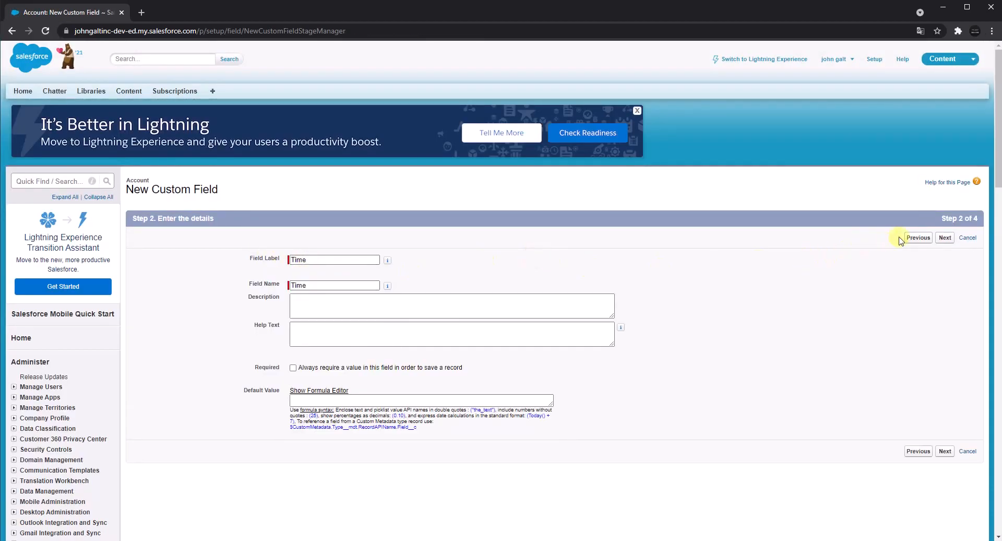
Make the Time field visible to all profiles, then save it and start another custom field.
{"action": "left_click", "coordinate": [945, 238]}
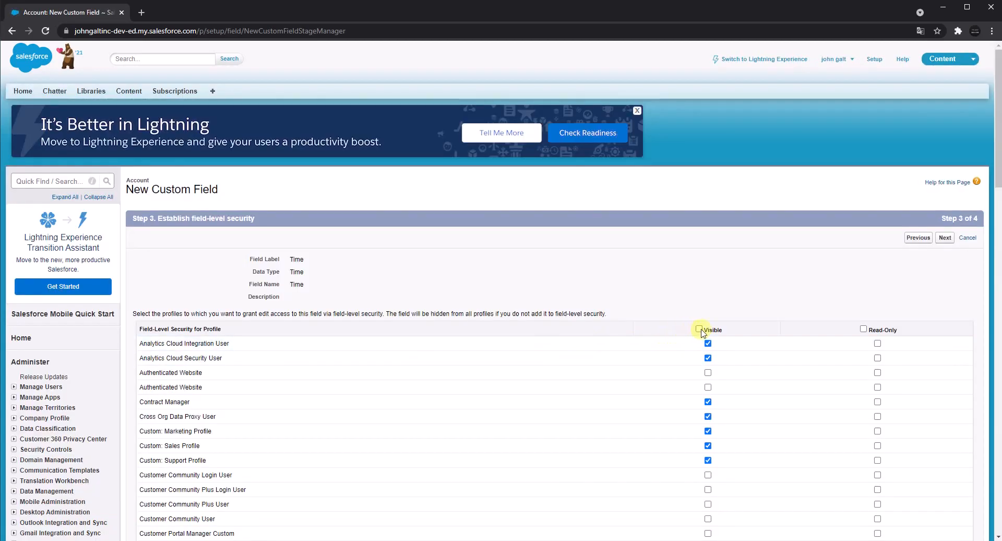
{"action": "left_click", "coordinate": [699, 329]}
{"action": "left_click", "coordinate": [944, 238]}
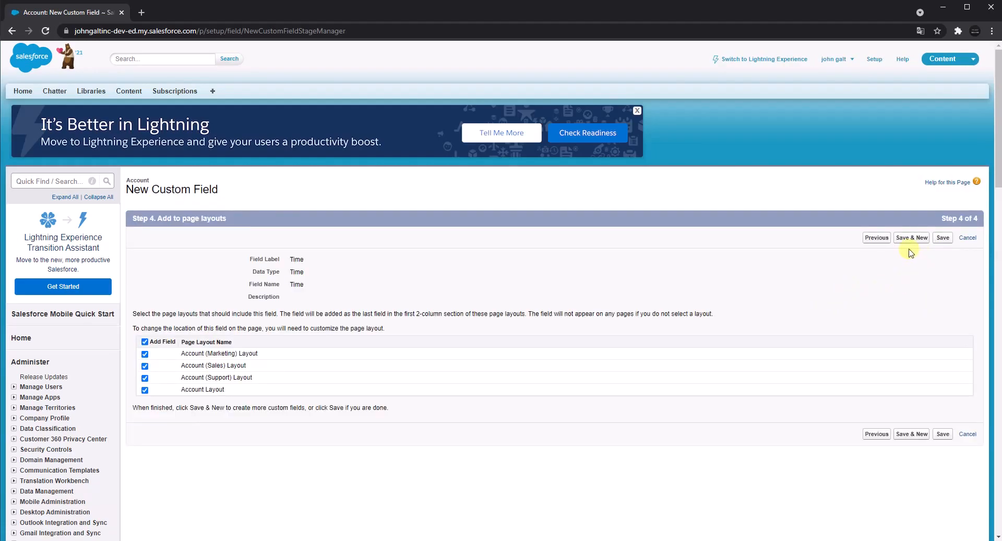
{"action": "left_click", "coordinate": [911, 238]}
Choose URL as the new custom field's data type, and set its field label and field name to URL.
{"action": "scroll", "coordinate": [281, 408], "scroll_direction": "down", "scroll_amount": 8}
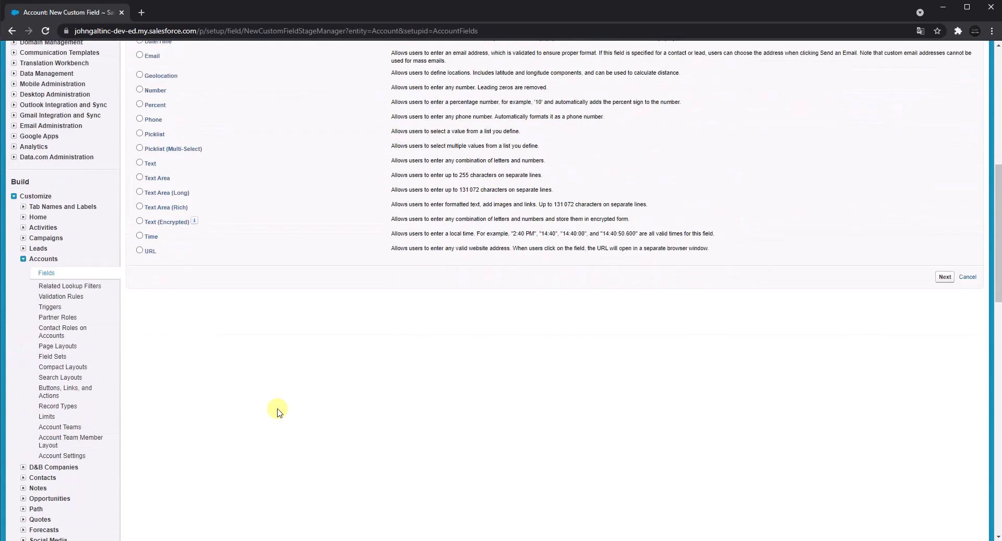
{"action": "left_click", "coordinate": [150, 251]}
{"action": "left_click", "coordinate": [945, 276]}
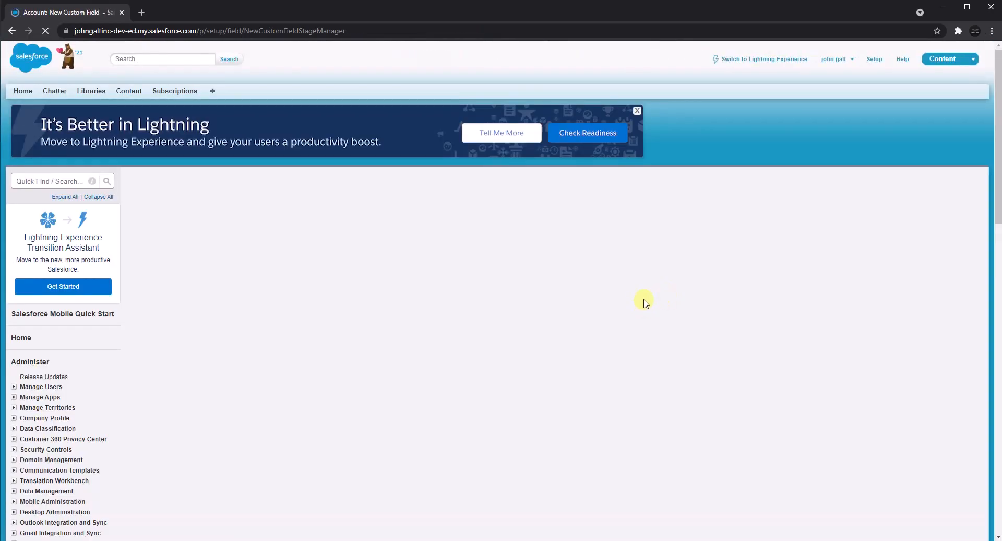
{"action": "left_click", "coordinate": [351, 260]}
{"action": "type", "text": "URL"}
{"action": "left_click", "coordinate": [346, 285]}
{"action": "left_click", "coordinate": [538, 272]}
Make the URL field visible to all profiles, save it with all page layouts included, and return to the Account custom fields list.
{"action": "left_click", "coordinate": [942, 241]}
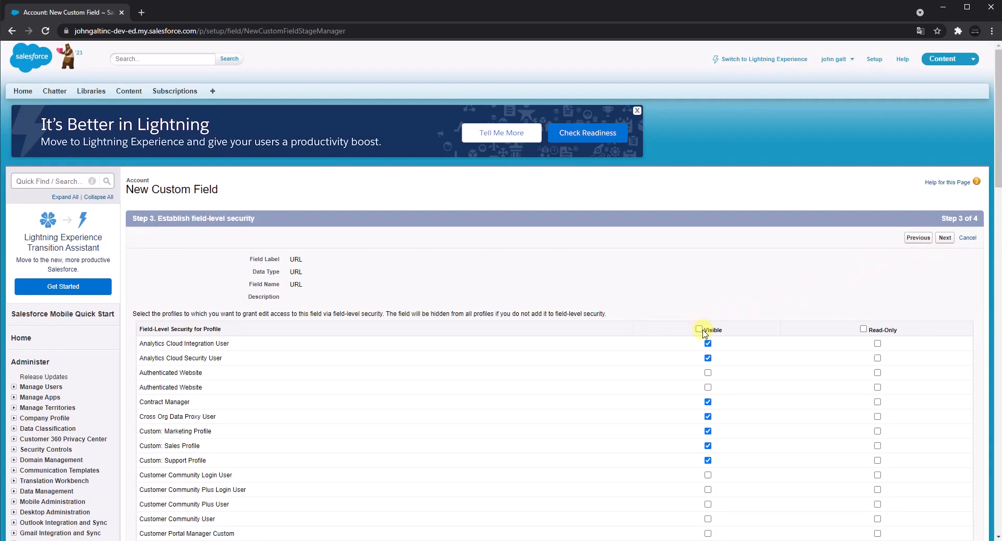
{"action": "left_click", "coordinate": [699, 330]}
{"action": "left_click", "coordinate": [946, 238]}
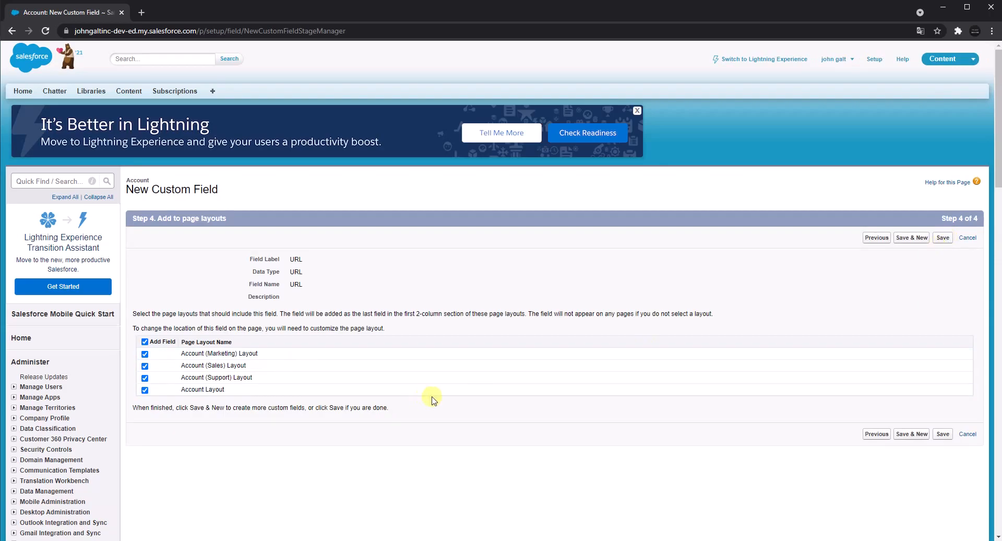
{"action": "left_click", "coordinate": [943, 435]}
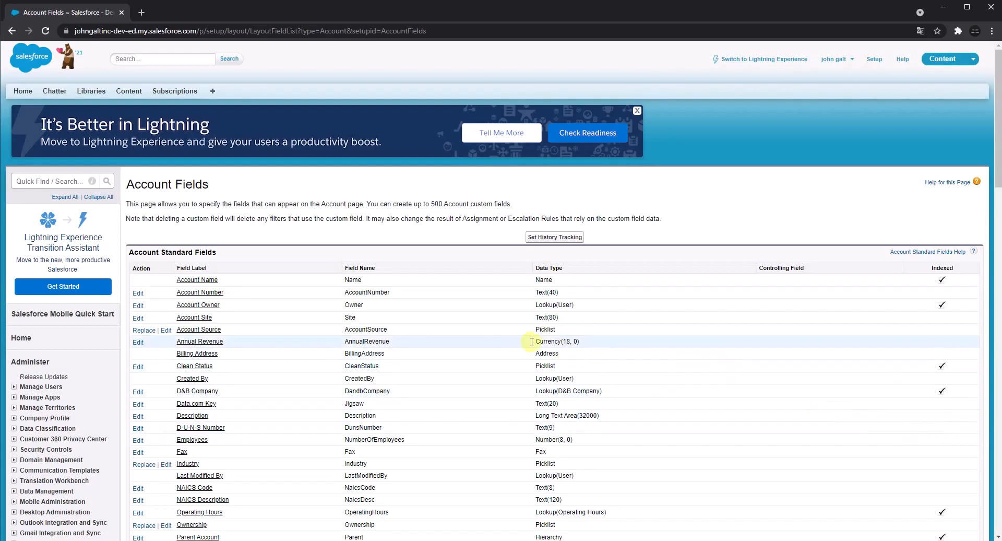
{"action": "scroll", "coordinate": [477, 333], "scroll_direction": "down", "scroll_amount": 10}
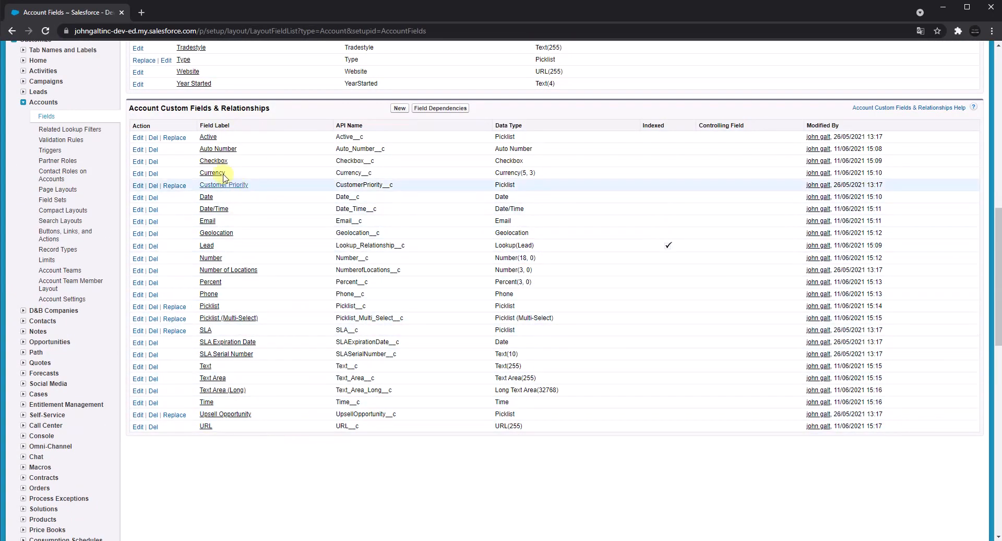
Open the Accounts object from the list of all tabs and start creating a new account record.
{"action": "scroll", "coordinate": [230, 232], "scroll_direction": "up", "scroll_amount": 10}
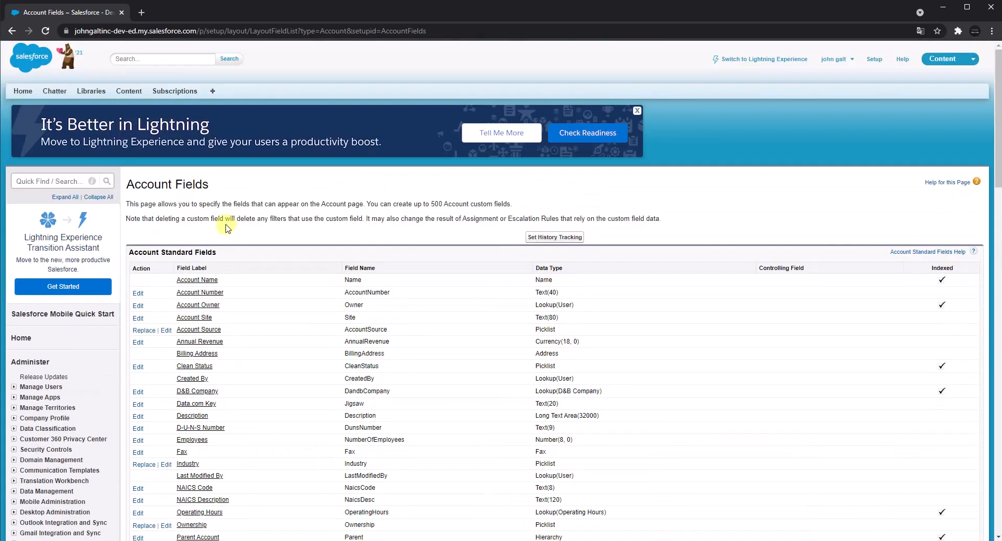
{"action": "left_click", "coordinate": [212, 91]}
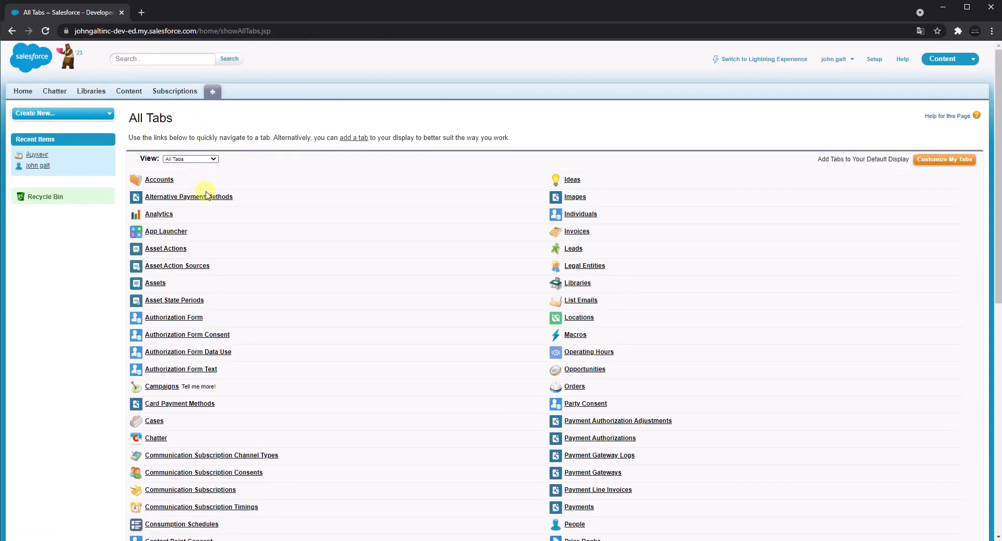
{"action": "left_click", "coordinate": [161, 183]}
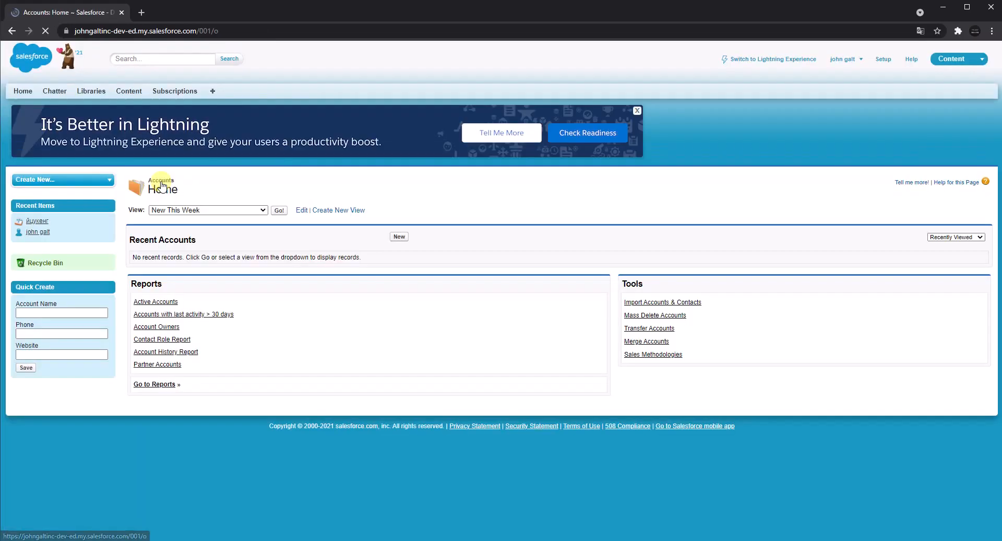
{"action": "left_click", "coordinate": [399, 237]}
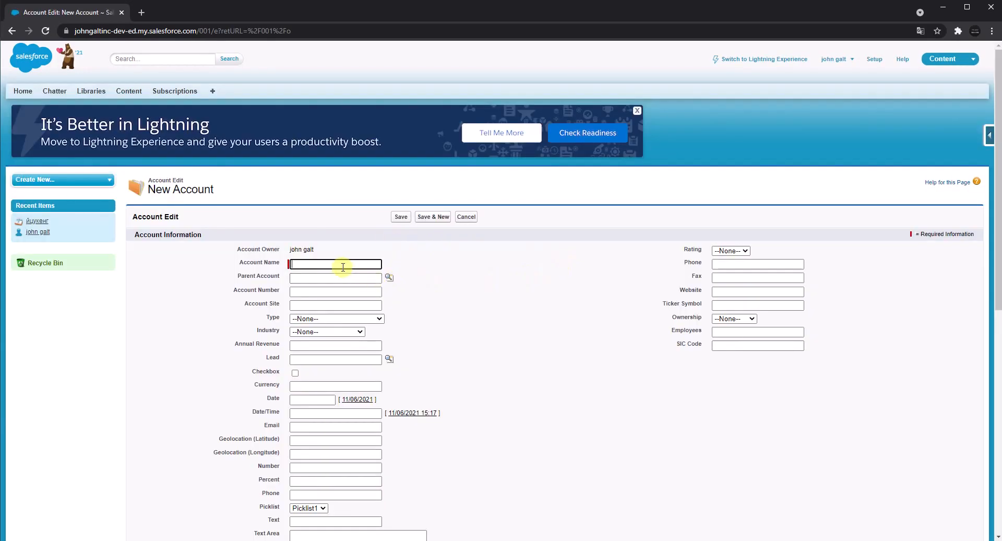
Set the new account's Account Name to the text of its own label, Account Name.
{"action": "left_click", "coordinate": [341, 264]}
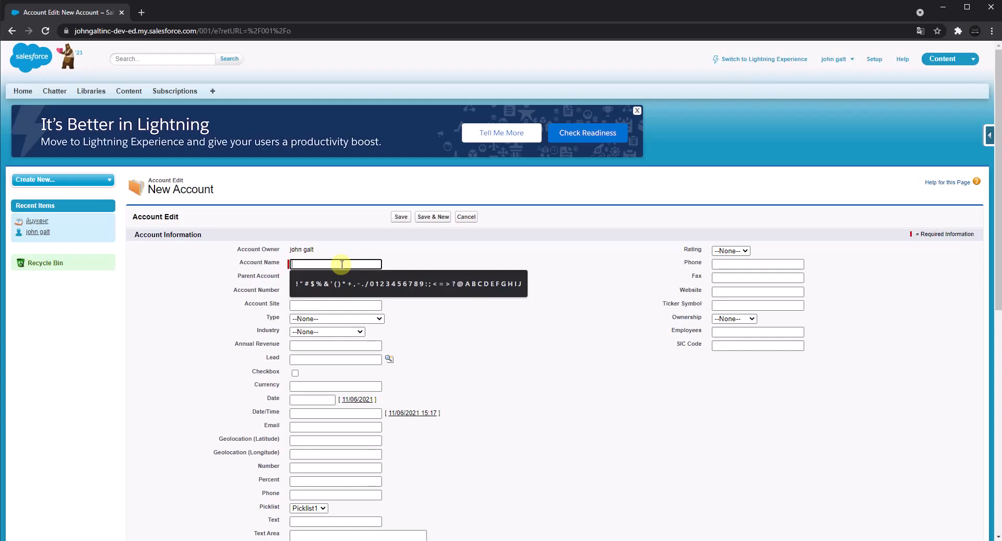
{"action": "triple_click", "coordinate": [260, 262]}
{"action": "key", "text": "ctrl+c"}
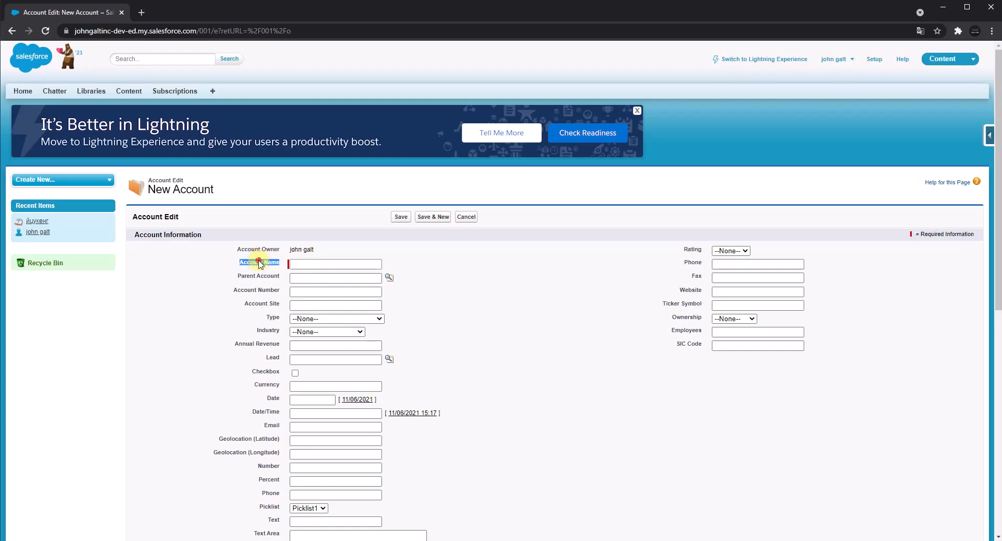
{"action": "left_click", "coordinate": [311, 263]}
{"action": "key", "text": "ctrl+v"}
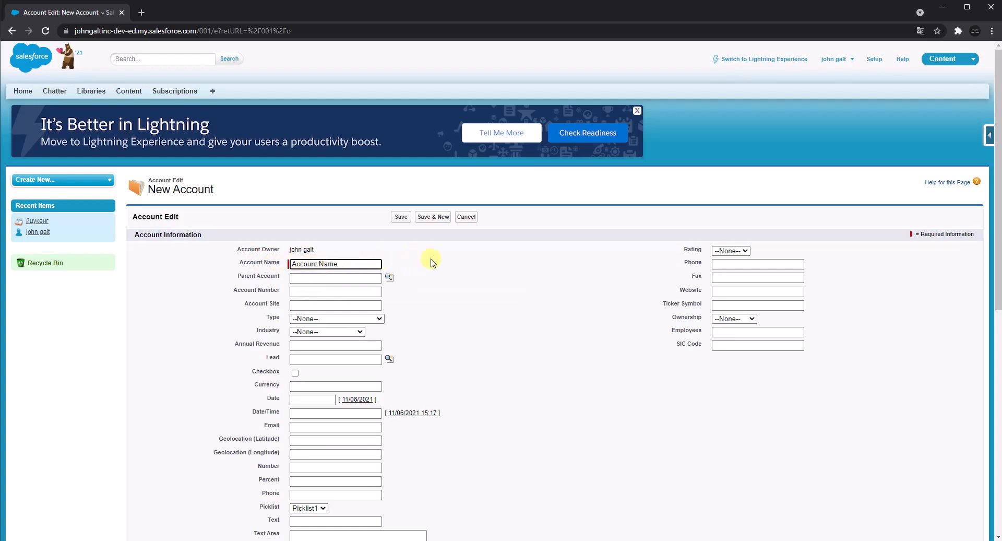
Fill in the account number and set the Account Site to qweqwrqwr.com.
{"action": "left_click", "coordinate": [364, 292]}
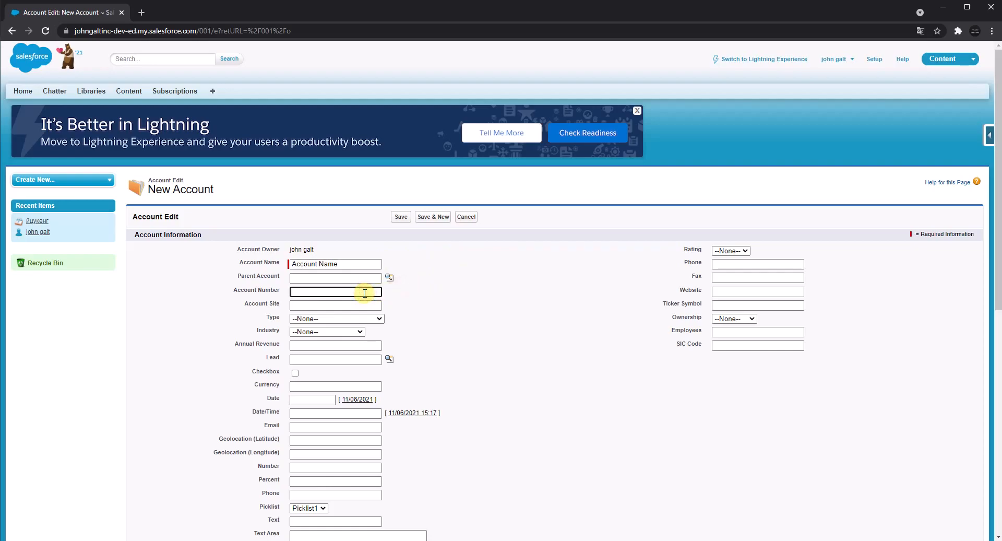
{"action": "type", "text": "1"}
{"action": "right_click", "coordinate": [348, 305]}
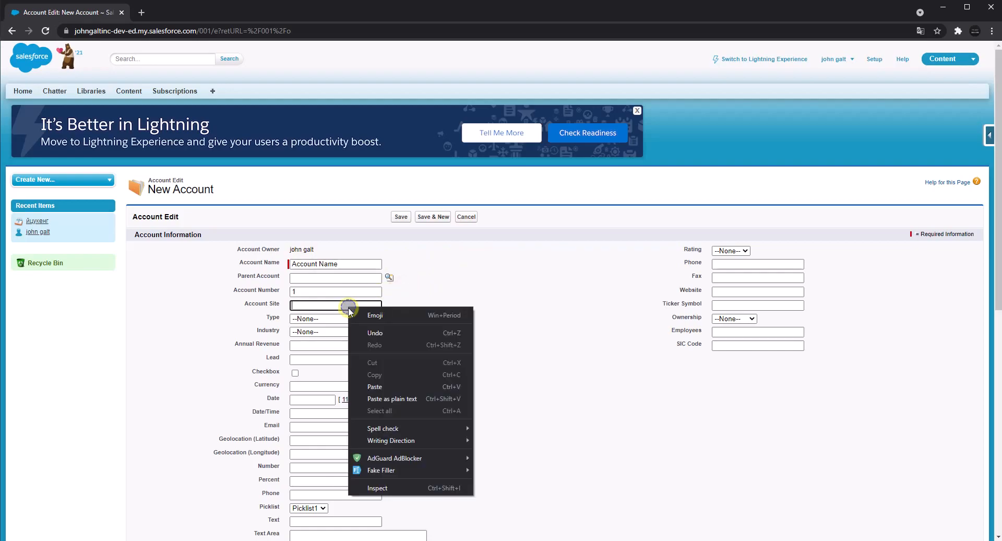
{"action": "left_click", "coordinate": [391, 471]}
{"action": "left_click", "coordinate": [502, 493]}
{"action": "key", "text": "ctrl+a"}
{"action": "type", "text": "qweq"}
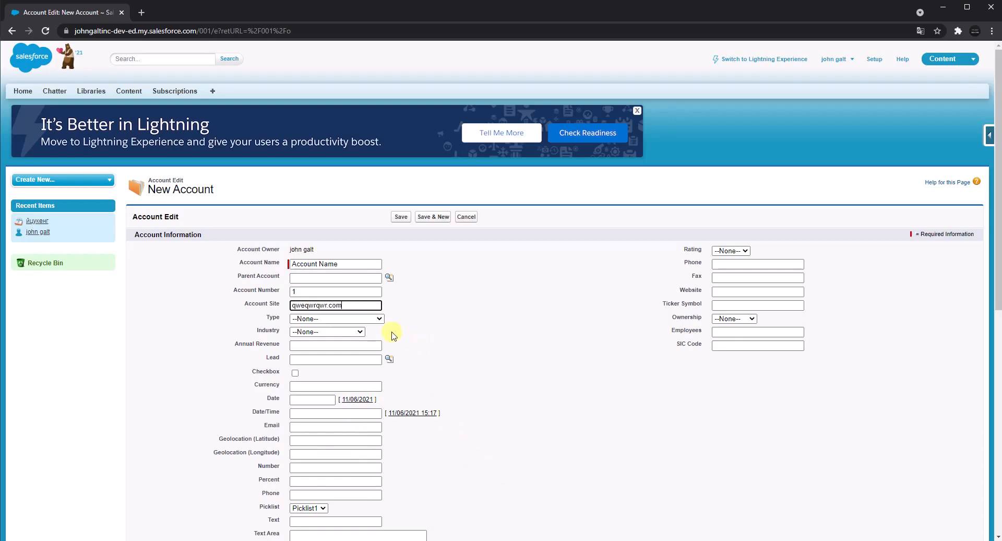
Set the account's Type to Prospect and enable the custom Checkbox field.
{"action": "left_click", "coordinate": [383, 317]}
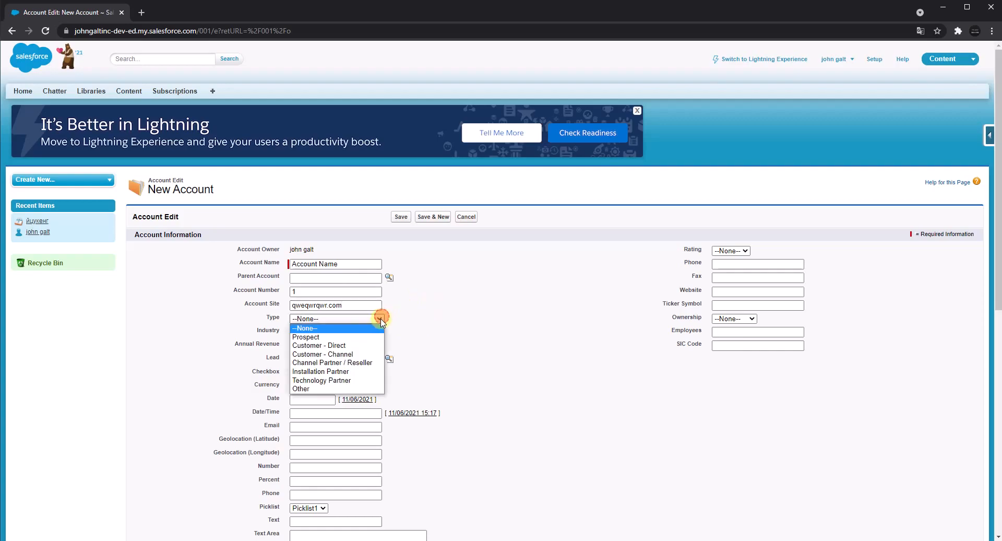
{"action": "left_click", "coordinate": [354, 332]}
{"action": "scroll", "coordinate": [476, 320], "scroll_direction": "down", "scroll_amount": 1}
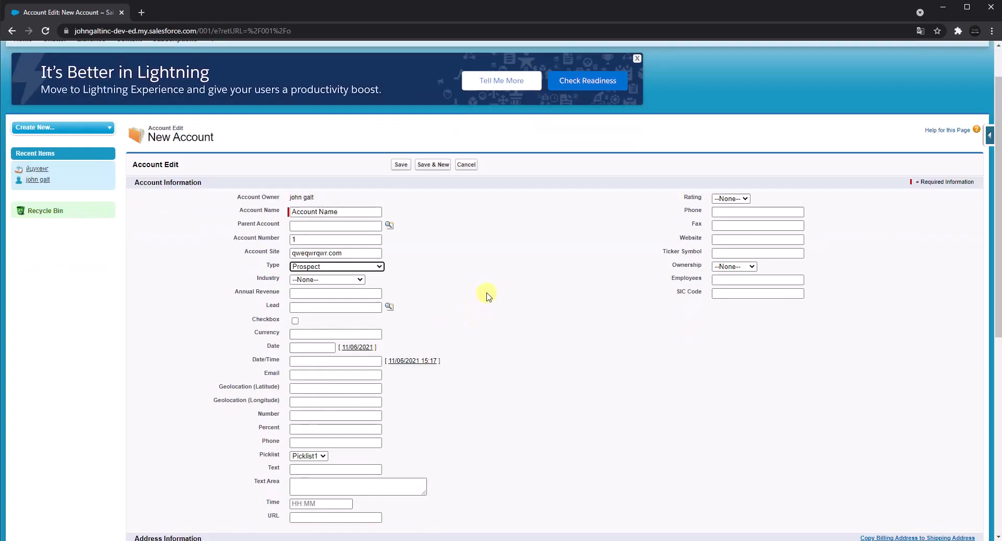
{"action": "left_click_drag", "start_coordinate": [260, 320], "coordinate": [293, 328]}
{"action": "left_click", "coordinate": [295, 321]}
Set the Currency field to 125$ and the Date field to 12/06/2021.
{"action": "left_click", "coordinate": [305, 334]}
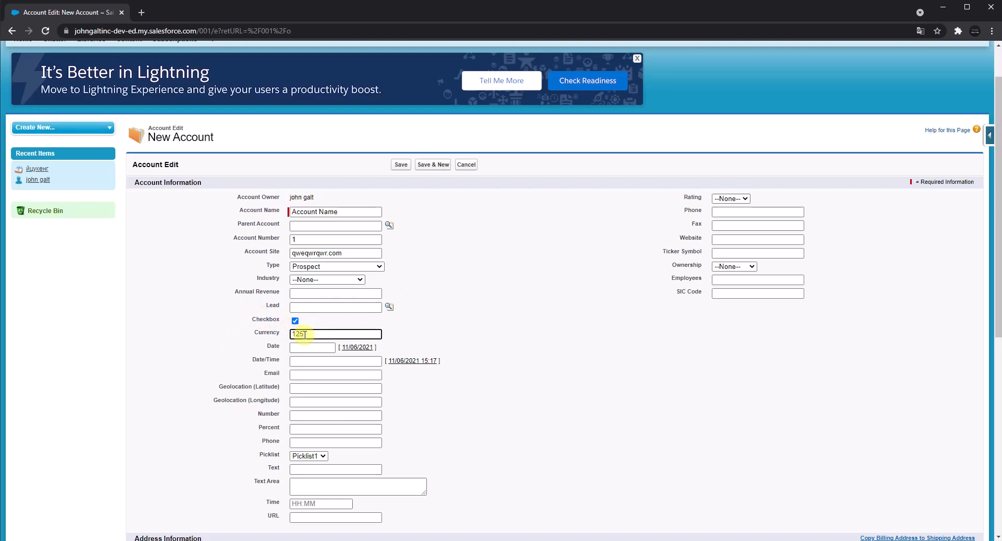
{"action": "left_click", "coordinate": [428, 333]}
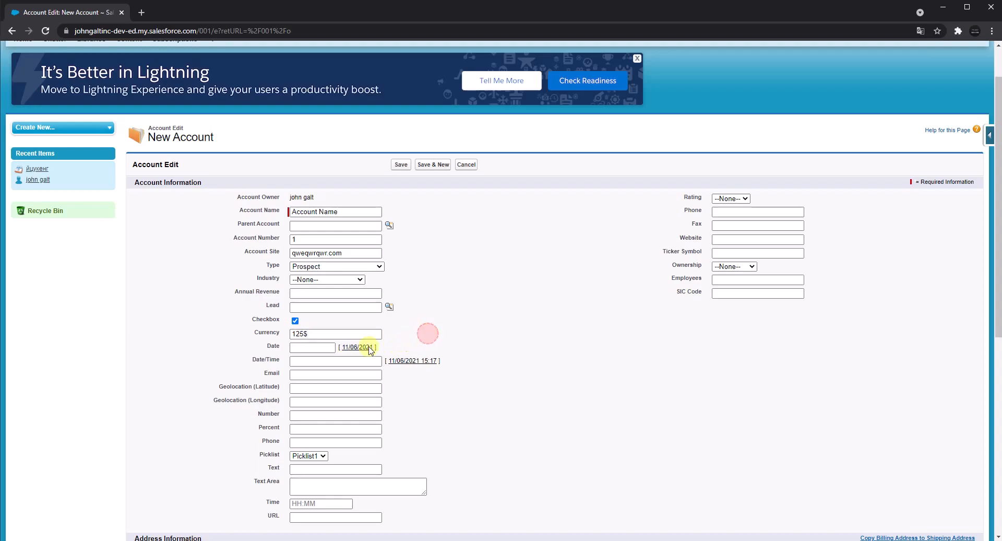
{"action": "left_click", "coordinate": [347, 348]}
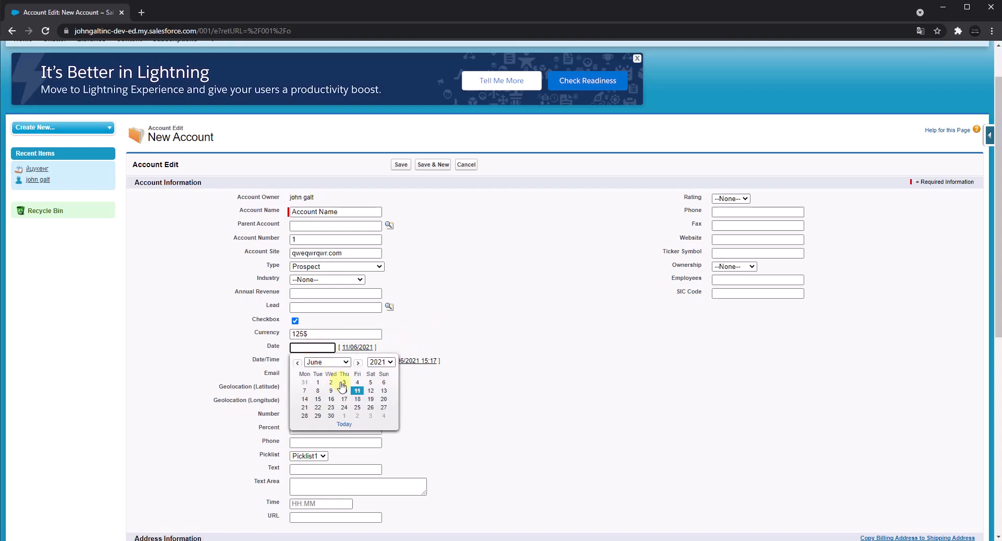
{"action": "left_click", "coordinate": [369, 388]}
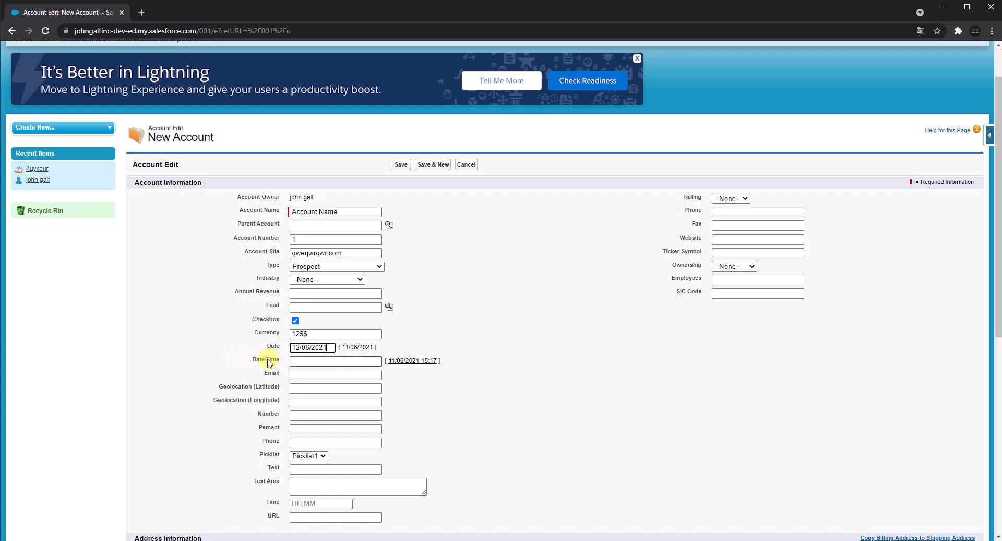
Set Date/Time to the suggested 11/06/2021 15:17 and fill only the Email field with a Fake Filler dummy address.
{"action": "left_click", "coordinate": [408, 361]}
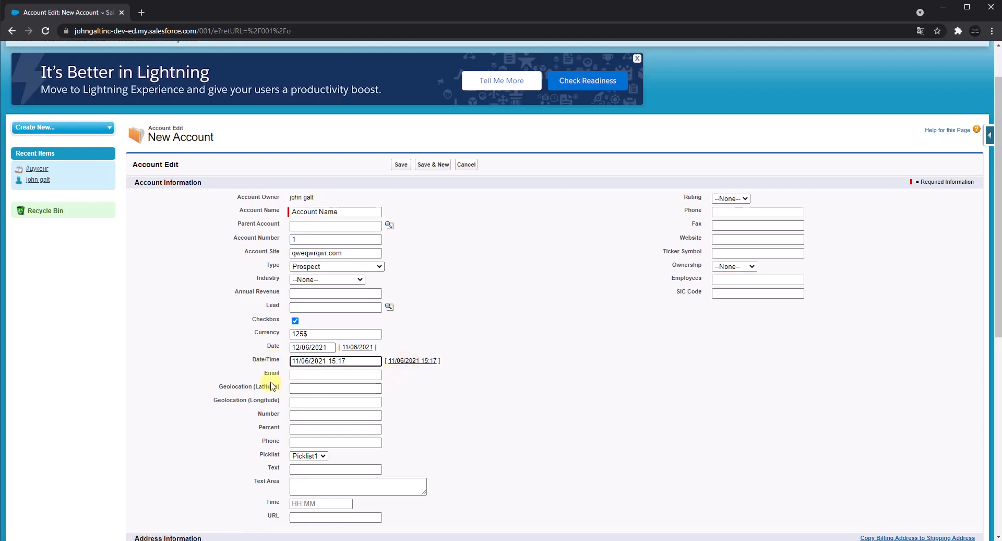
{"action": "left_click", "coordinate": [300, 374]}
{"action": "right_click", "coordinate": [299, 375]}
{"action": "mouse_move", "coordinate": [366, 349]}
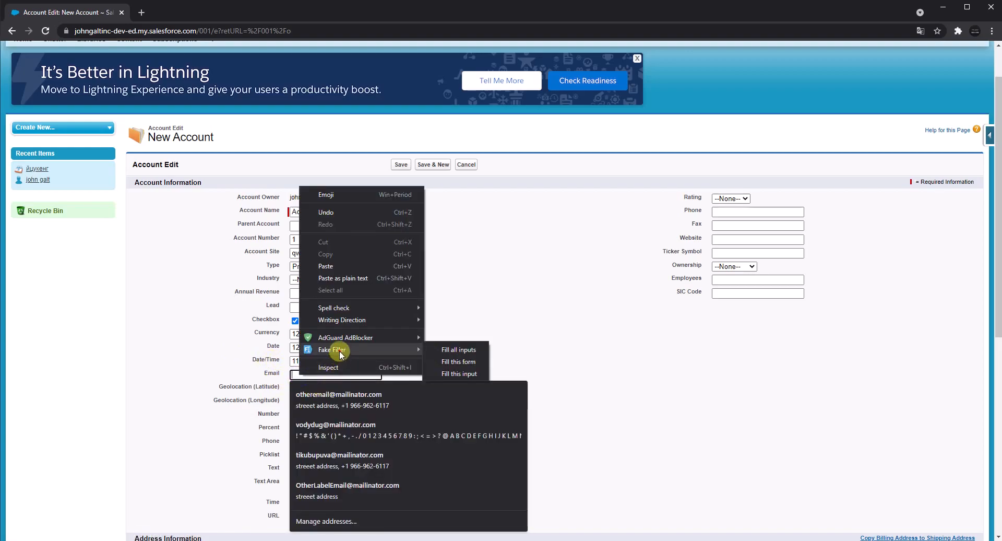
{"action": "left_click", "coordinate": [445, 373]}
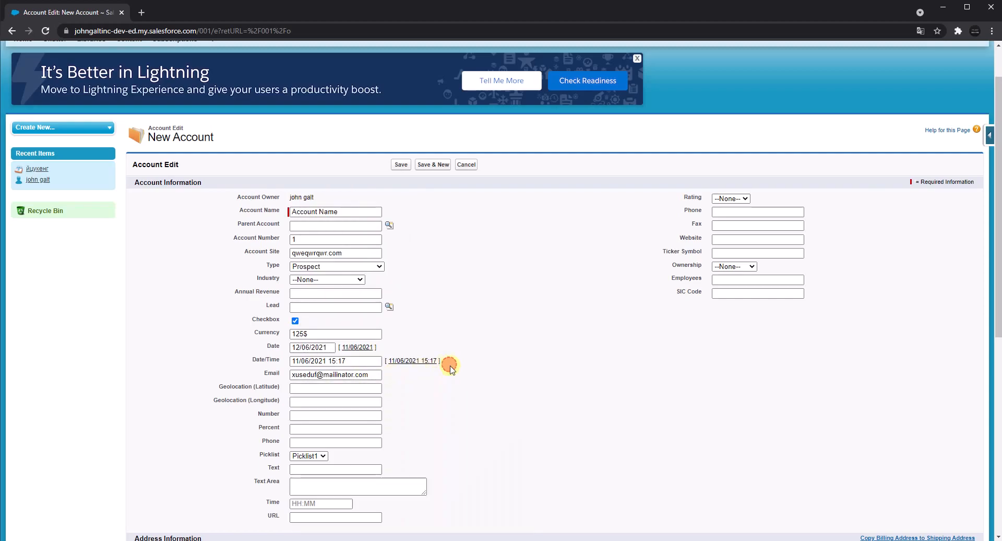
Set the Number field to 1235456 and the Percent field to 15%, leaving both Geolocation fields empty.
{"action": "left_click", "coordinate": [319, 389]}
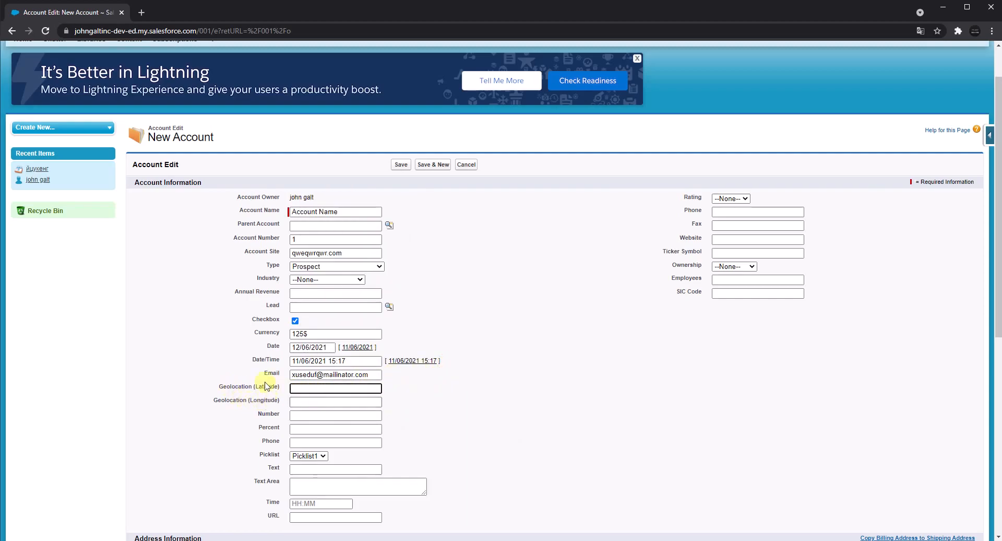
{"action": "left_click", "coordinate": [311, 415]}
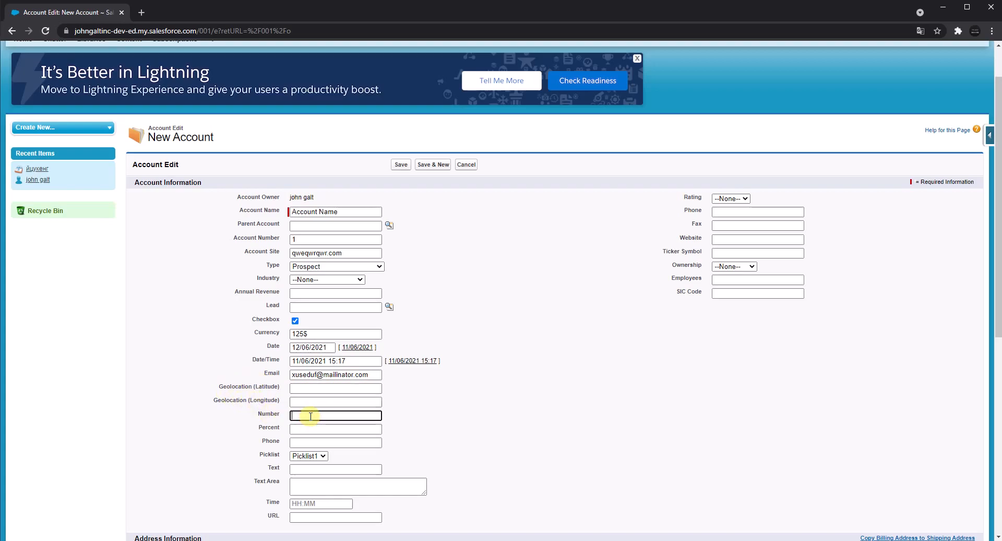
{"action": "type", "text": "1235456"}
{"action": "left_click", "coordinate": [311, 430]}
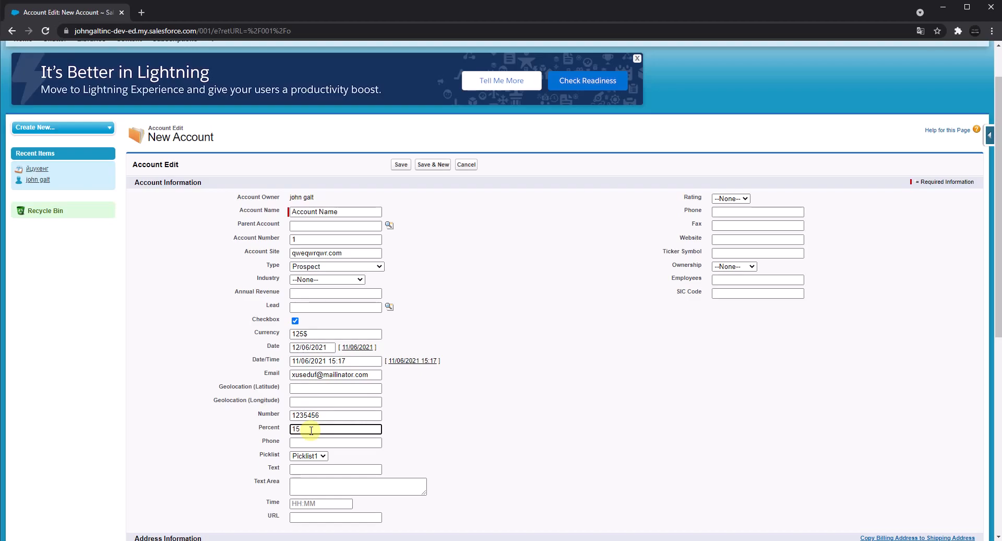
{"action": "type", "text": "15%"}
Fill only the custom Phone field with a dummy phone number generated by Fake Filler.
{"action": "left_click", "coordinate": [318, 443]}
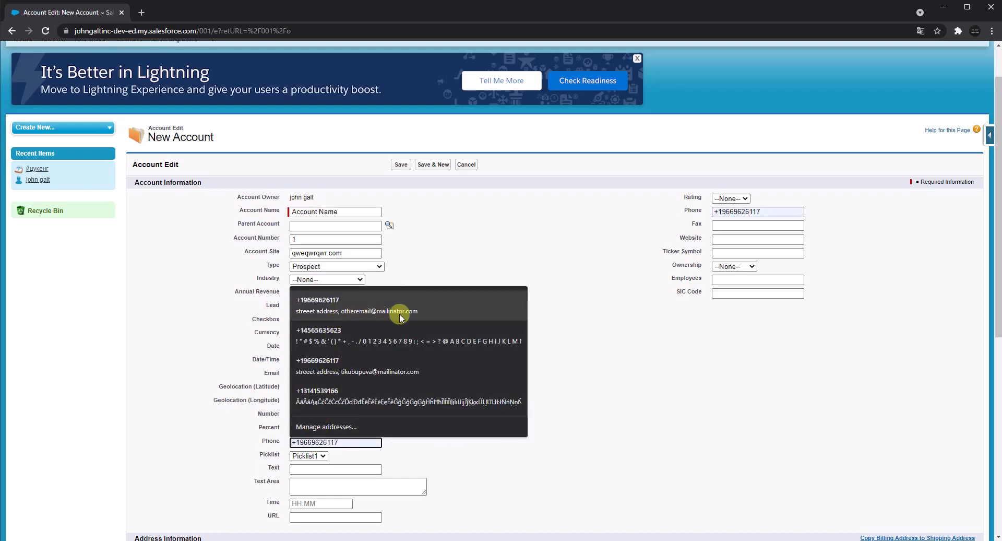
{"action": "right_click", "coordinate": [355, 442]}
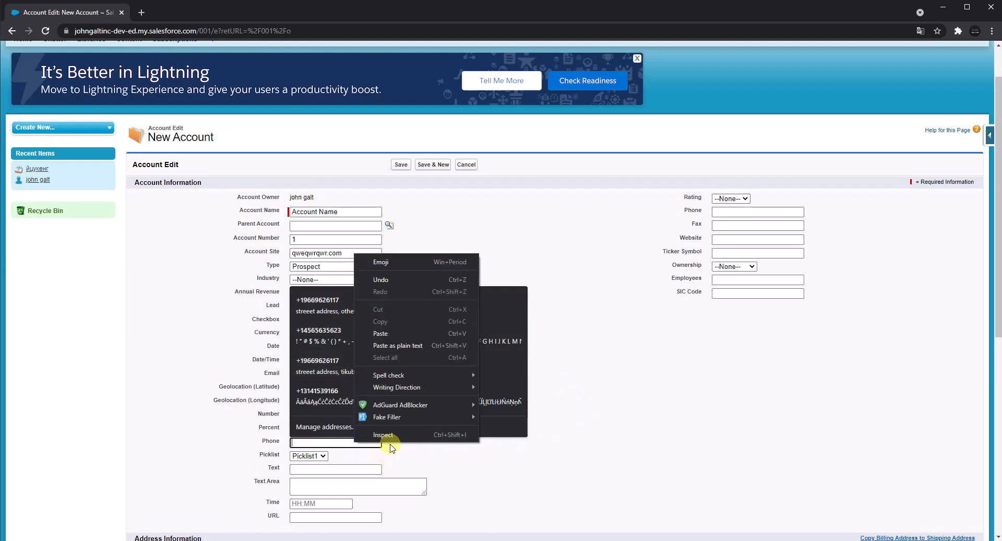
{"action": "mouse_move", "coordinate": [402, 414]}
{"action": "left_click", "coordinate": [503, 440]}
{"action": "left_click", "coordinate": [476, 455]}
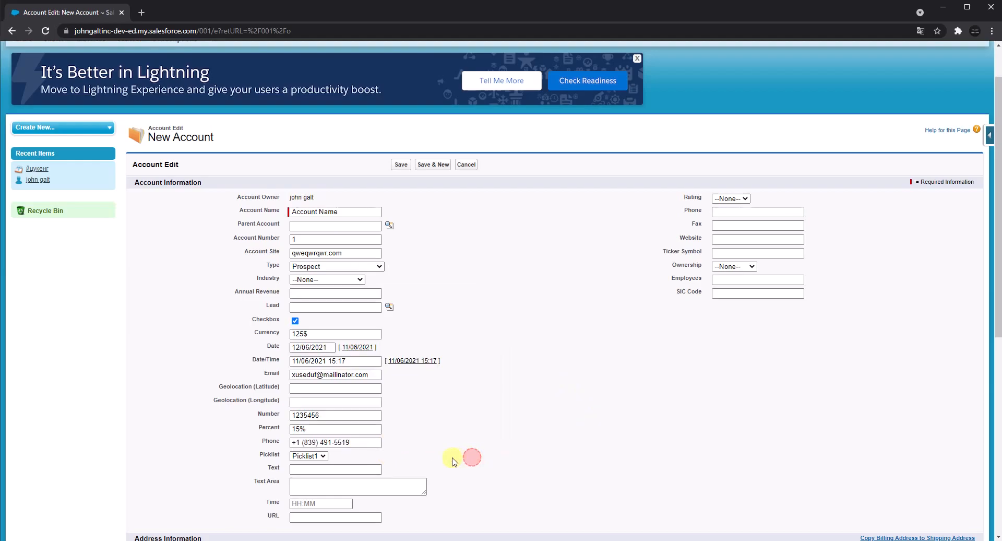
Set the Picklist field to Picklist5 and enter "text" in the Text field.
{"action": "left_click", "coordinate": [321, 456]}
{"action": "left_click", "coordinate": [310, 509]}
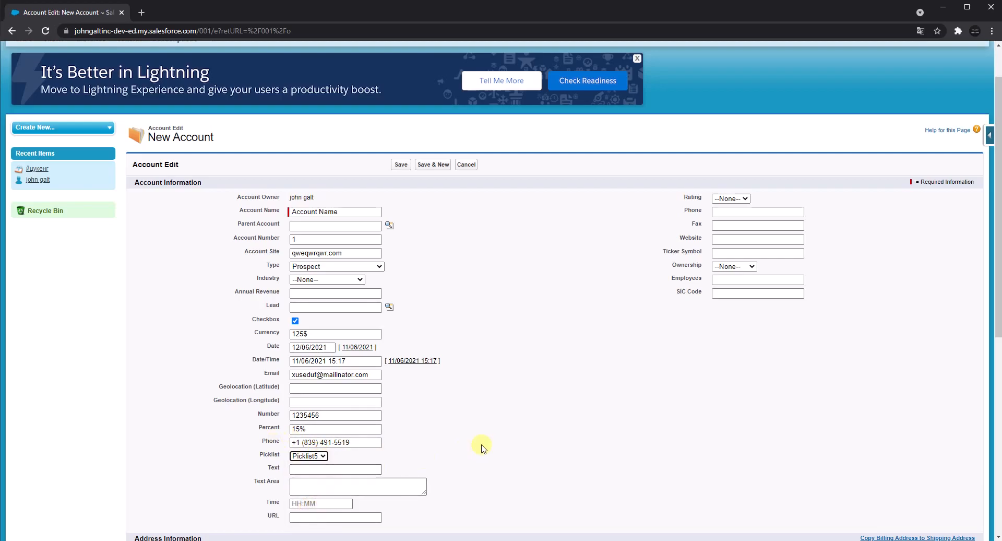
{"action": "scroll", "coordinate": [476, 443], "scroll_direction": "down", "scroll_amount": 1}
{"action": "left_click", "coordinate": [341, 416]}
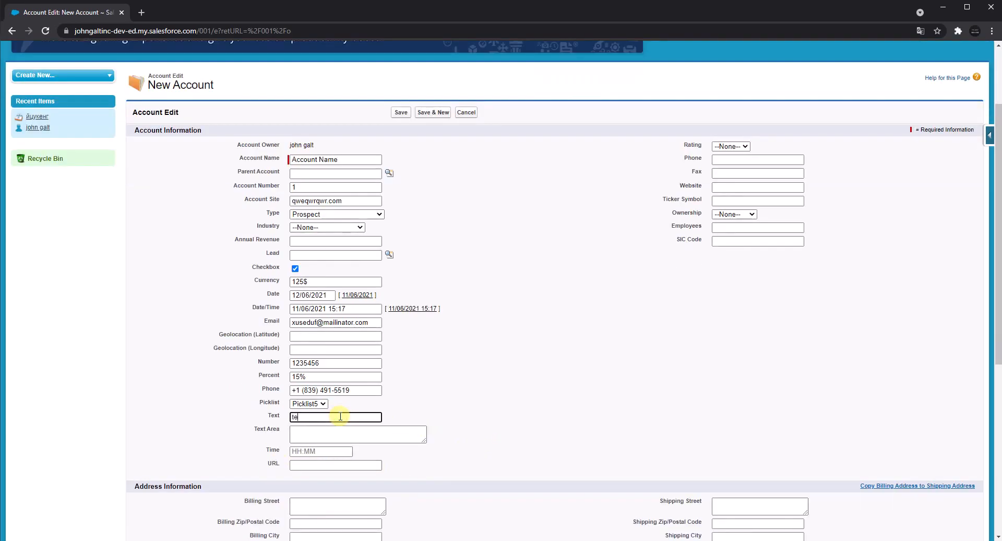
Enter "text area" in the Text Area field and set the Time field to 05:06PM.
{"action": "left_click", "coordinate": [340, 432]}
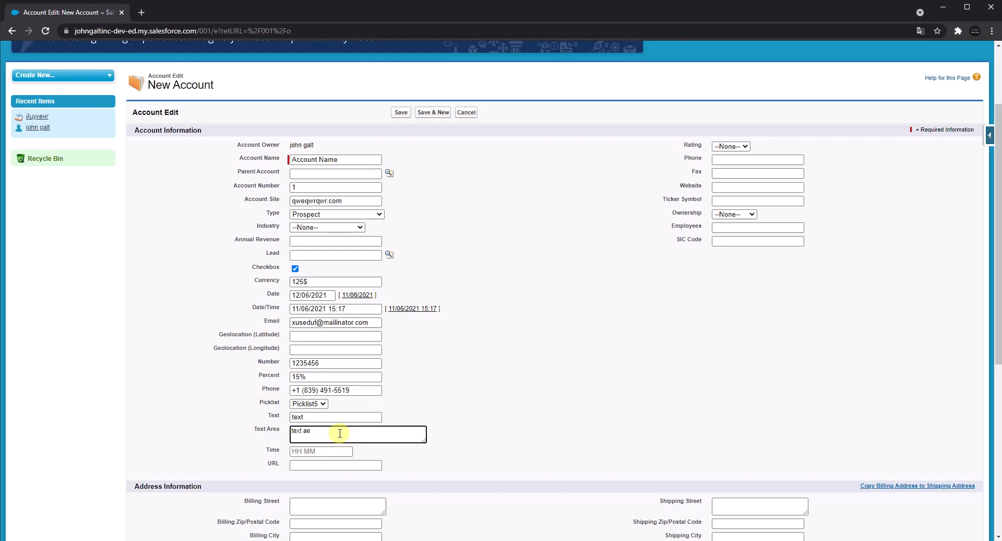
{"action": "left_click", "coordinate": [317, 452]}
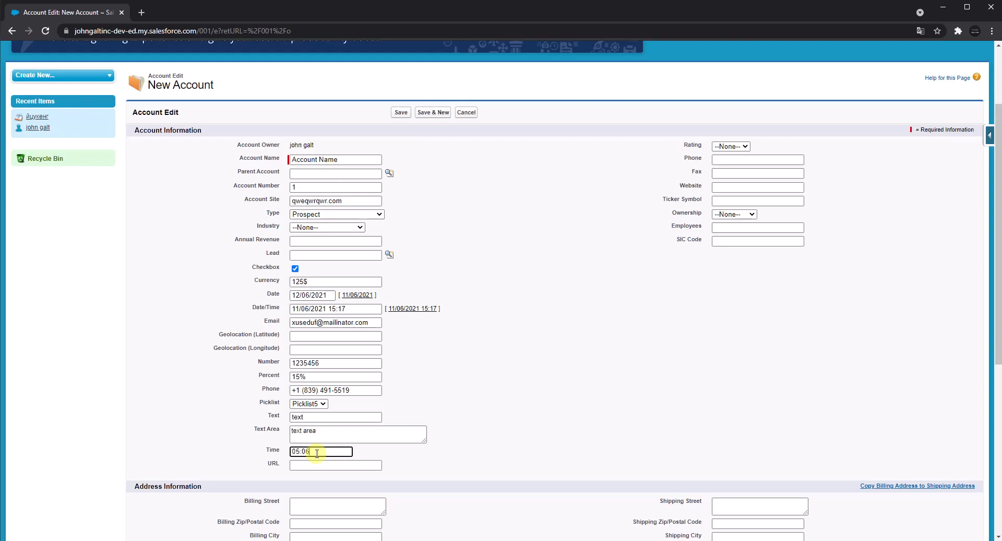
{"action": "left_click", "coordinate": [344, 463]}
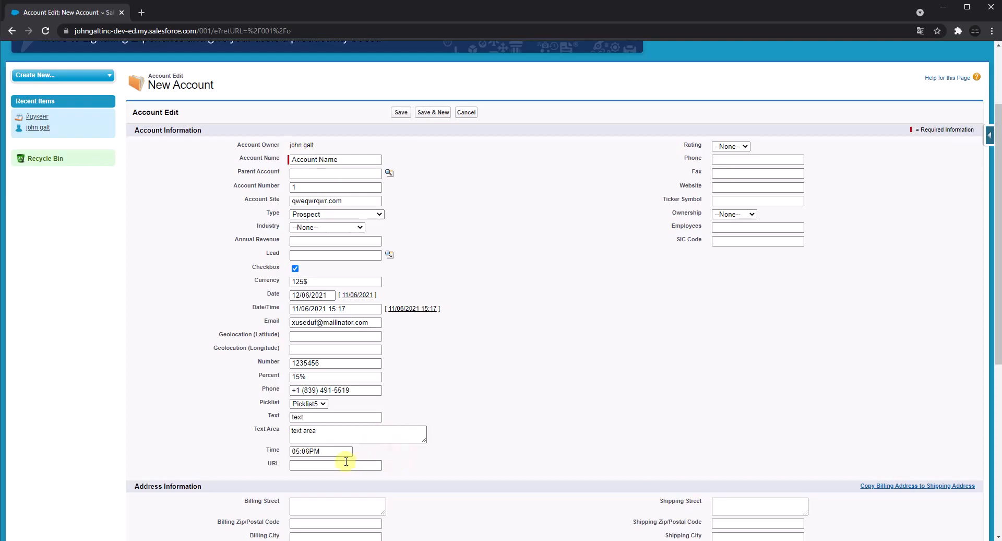
Copy the current page's web address into the custom URL field.
{"action": "left_click", "coordinate": [146, 31]}
{"action": "key", "text": "ctrl+c"}
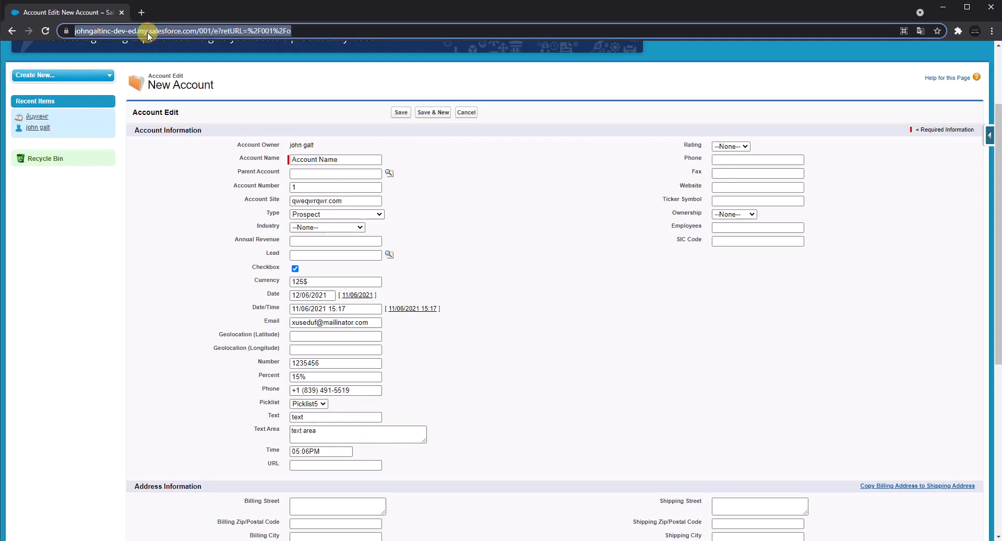
{"action": "left_click", "coordinate": [321, 464]}
{"action": "key", "text": "ctrl+v"}
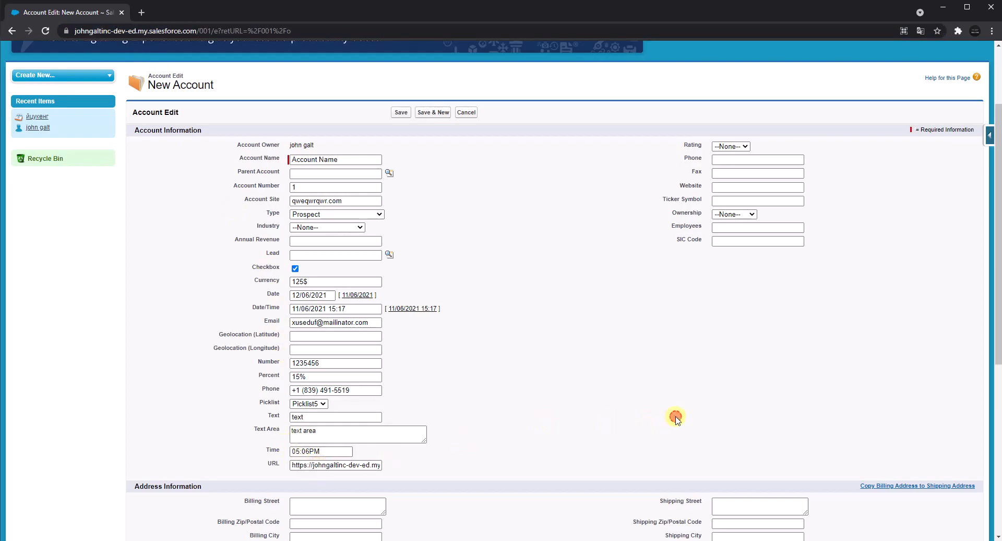
{"action": "left_click", "coordinate": [731, 147]}
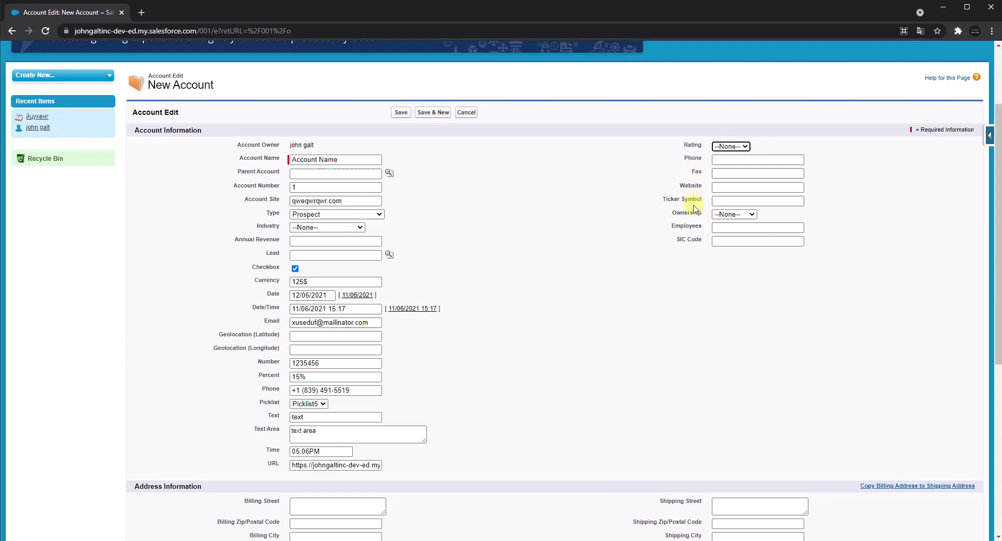
Choose Picklist (Multi-Select) 1, 2 and 4 as the values of the Picklist (Multi-Select) field.
{"action": "scroll", "coordinate": [466, 399], "scroll_direction": "down", "scroll_amount": 6}
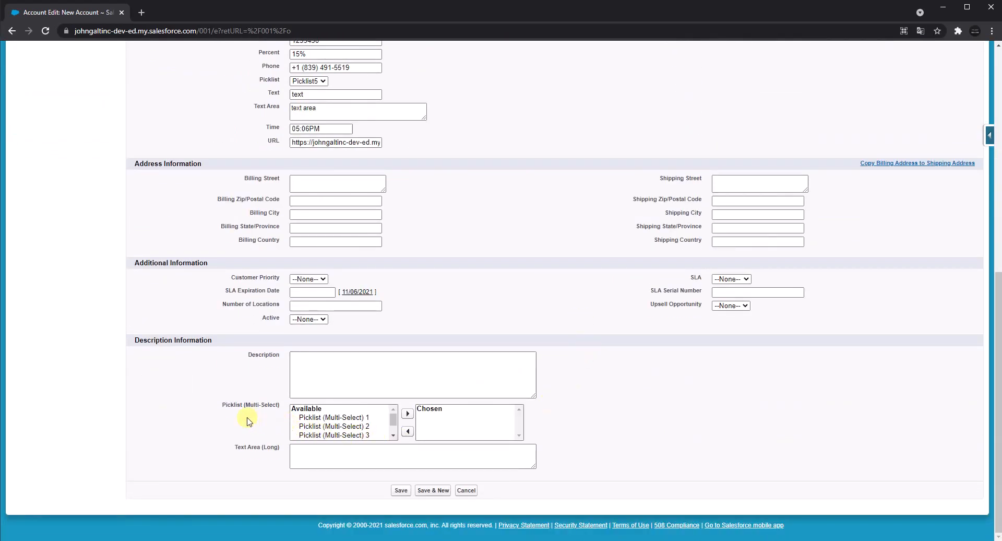
{"action": "left_click_drag", "start_coordinate": [228, 409], "coordinate": [272, 406]}
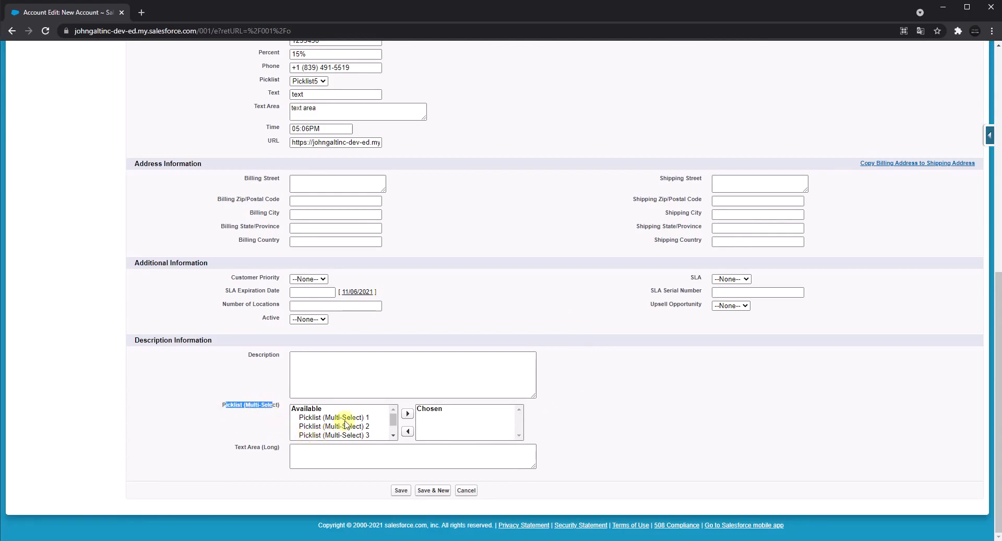
{"action": "left_click", "coordinate": [350, 417]}
{"action": "left_click", "coordinate": [355, 426]}
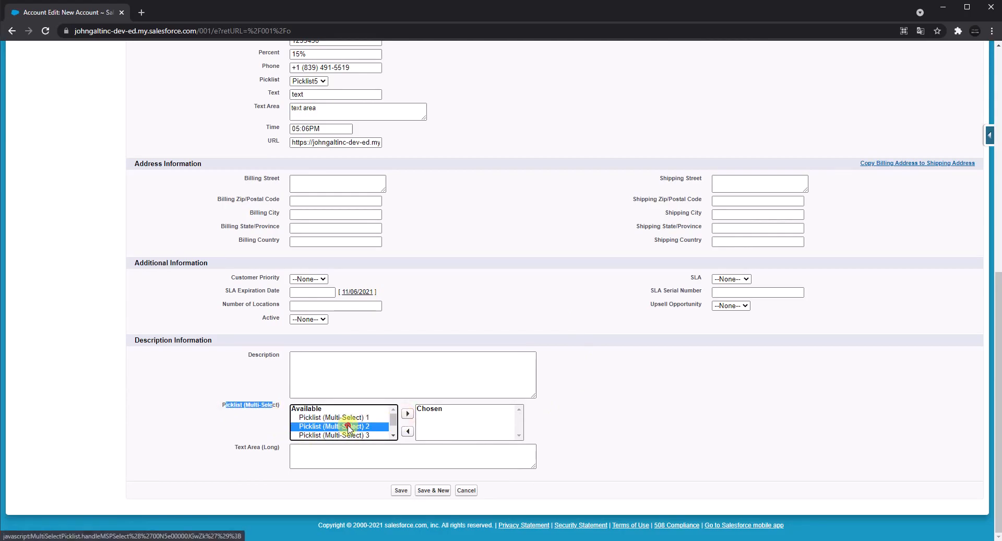
{"action": "left_click", "coordinate": [400, 413]}
{"action": "left_click", "coordinate": [381, 419]}
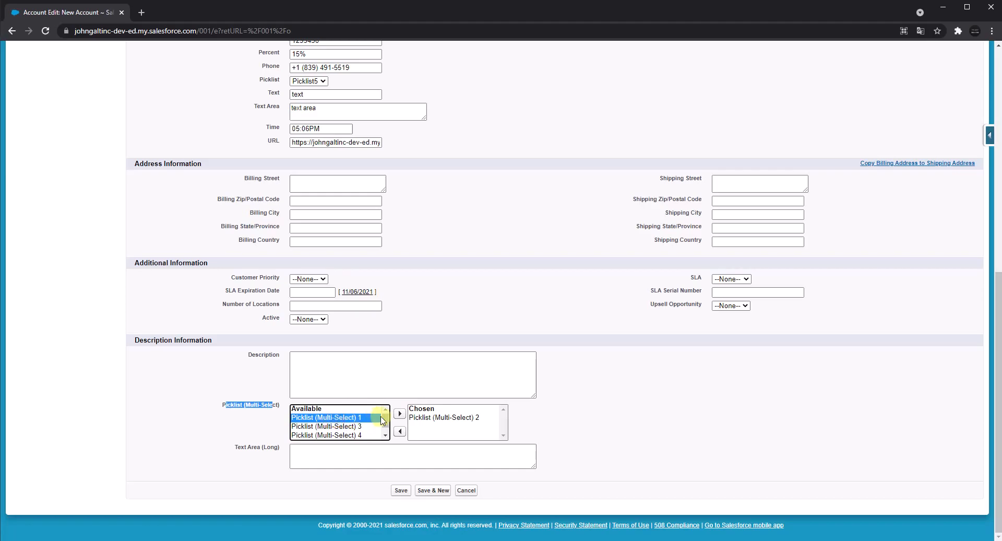
{"action": "left_click", "coordinate": [399, 413]}
{"action": "left_click", "coordinate": [357, 426]}
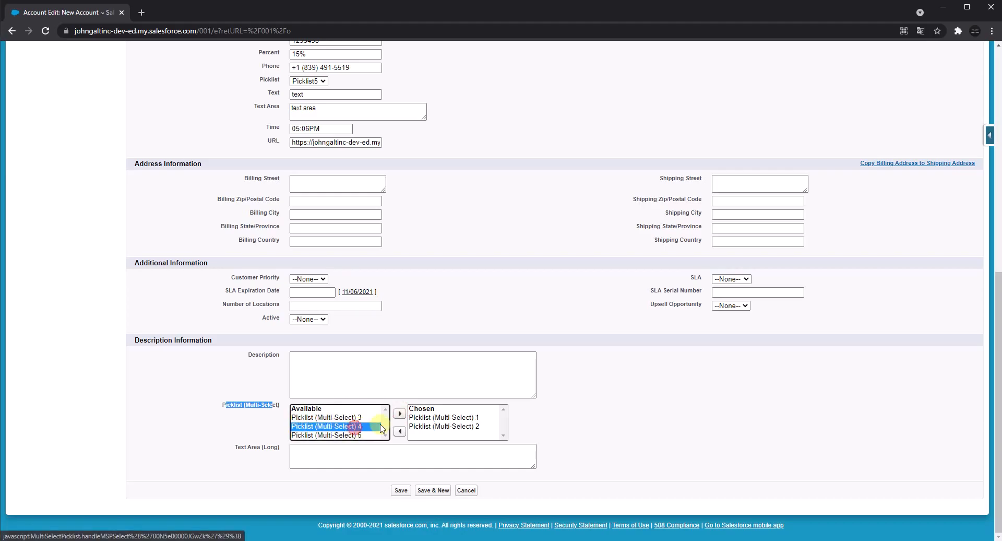
{"action": "left_click", "coordinate": [398, 415]}
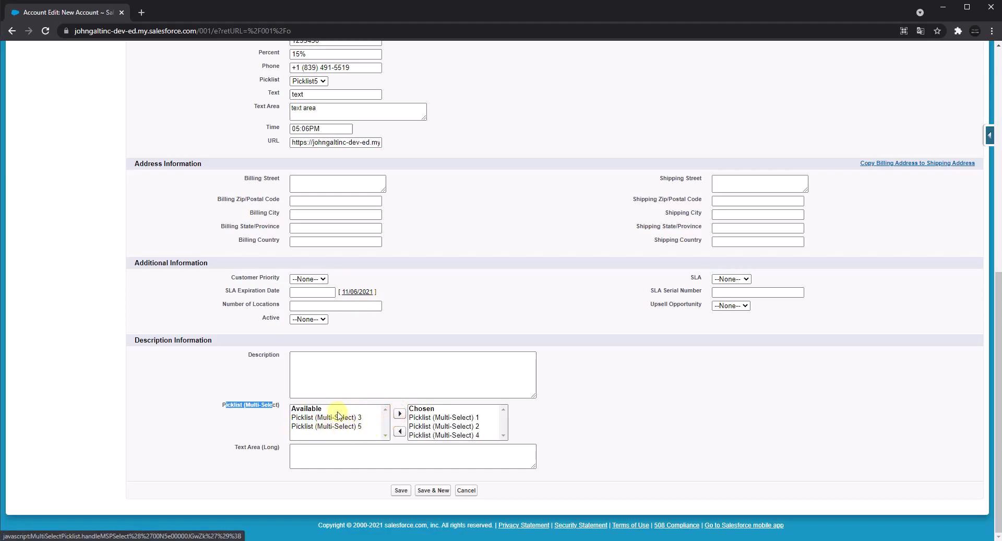
Fill the Text Area (Long) field with repeated lines of "Text Area (Long)" and save the new account.
{"action": "triple_click", "coordinate": [264, 449]}
{"action": "key", "text": "ctrl+c"}
{"action": "left_click", "coordinate": [347, 450]}
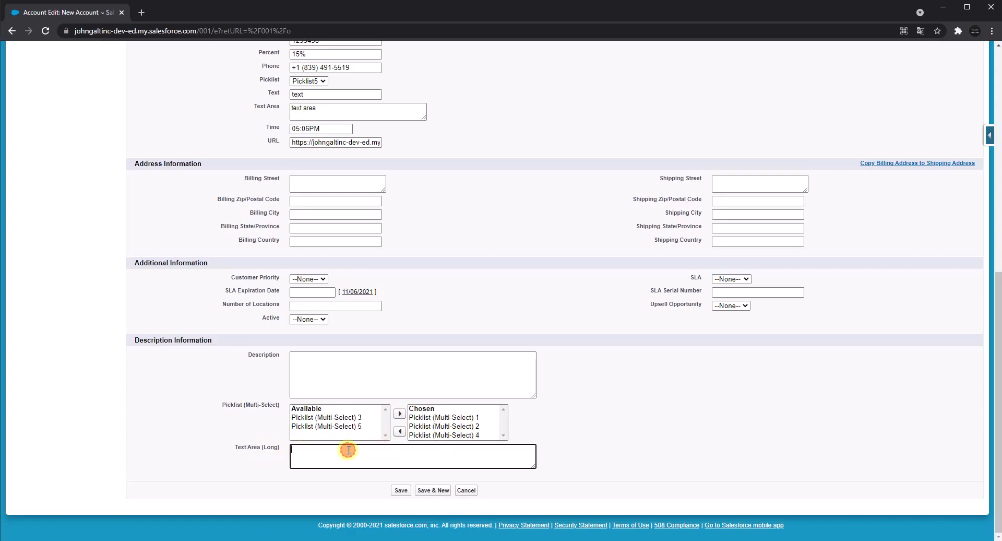
{"action": "key", "text": "ctrl+v"}
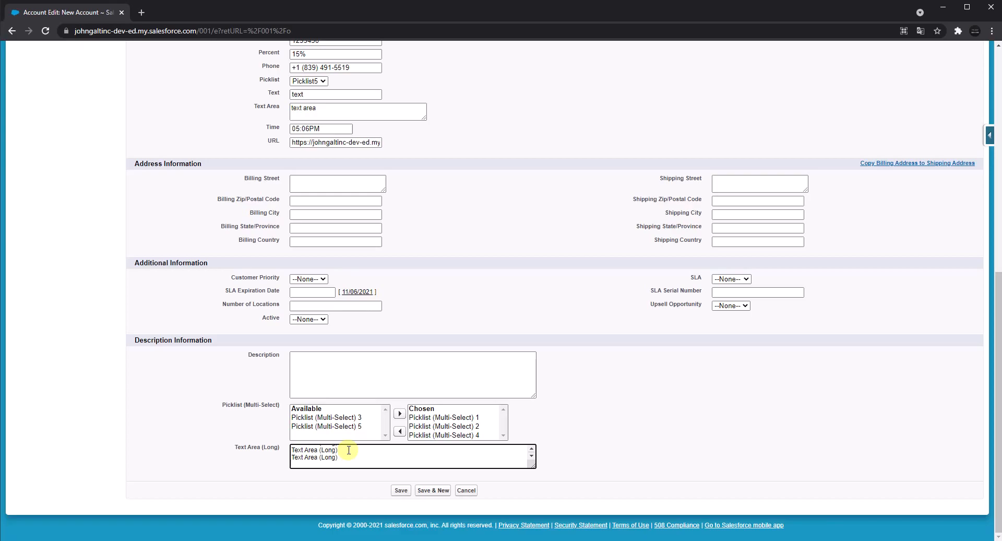
{"action": "left_click", "coordinate": [399, 491]}
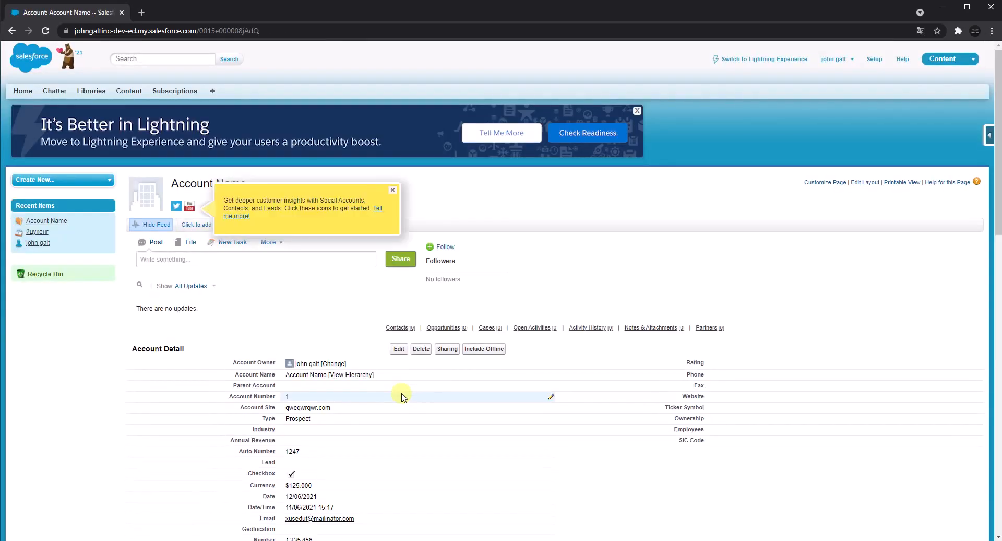
Dismiss the social accounts tip and review the saved account's custom field values from Auto Number through URL.
{"action": "scroll", "coordinate": [393, 364], "scroll_direction": "down", "scroll_amount": 1}
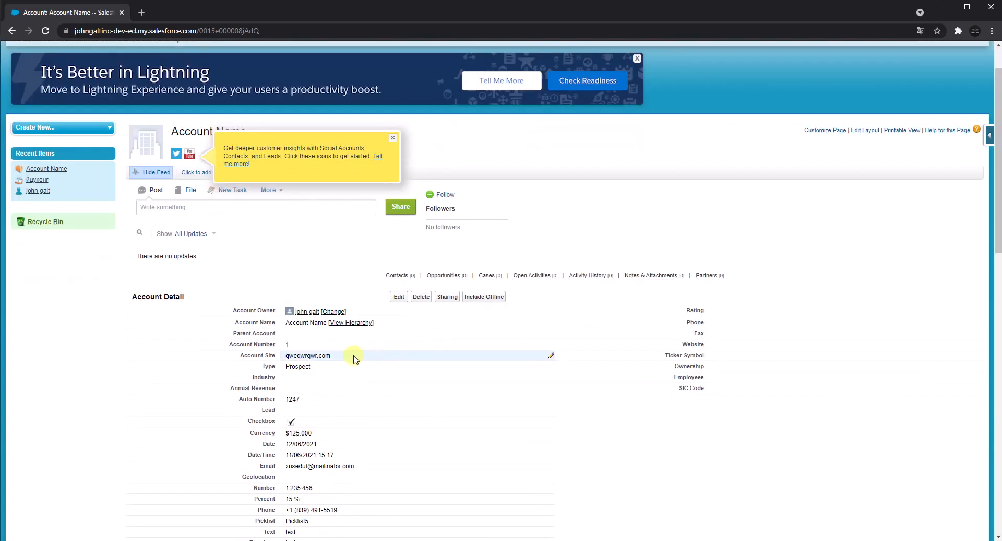
{"action": "left_click", "coordinate": [392, 138]}
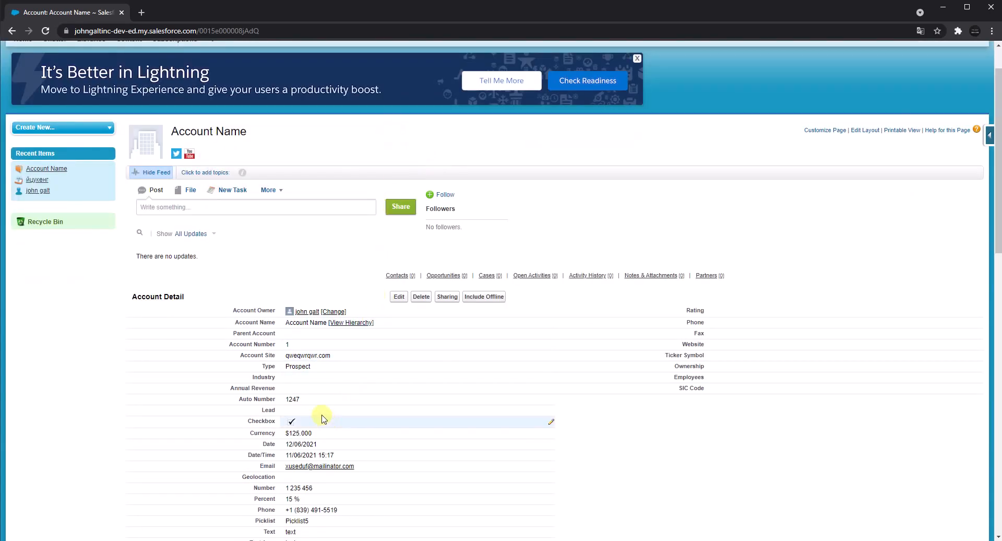
{"action": "scroll", "coordinate": [290, 346], "scroll_direction": "down", "scroll_amount": 1}
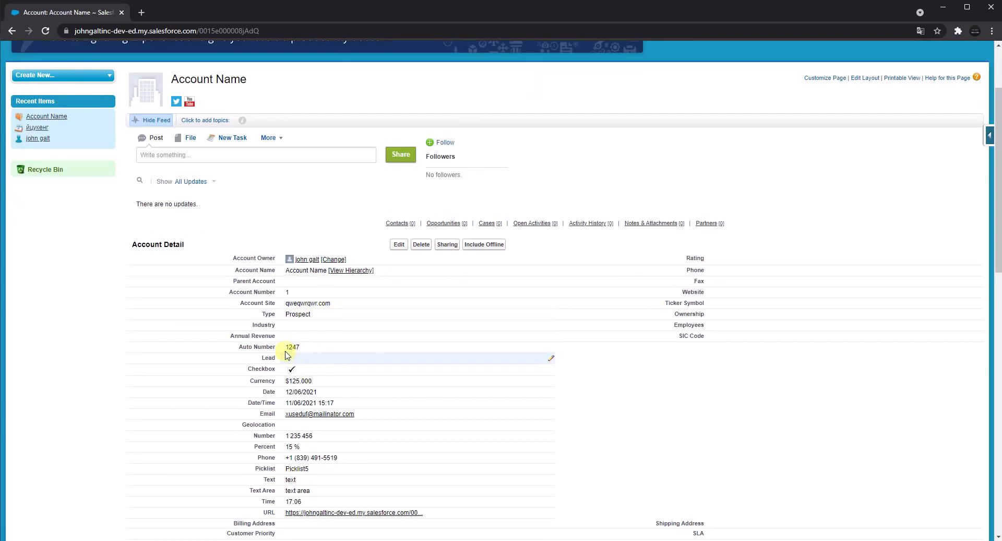
{"action": "left_click_drag", "start_coordinate": [258, 346], "coordinate": [296, 347]}
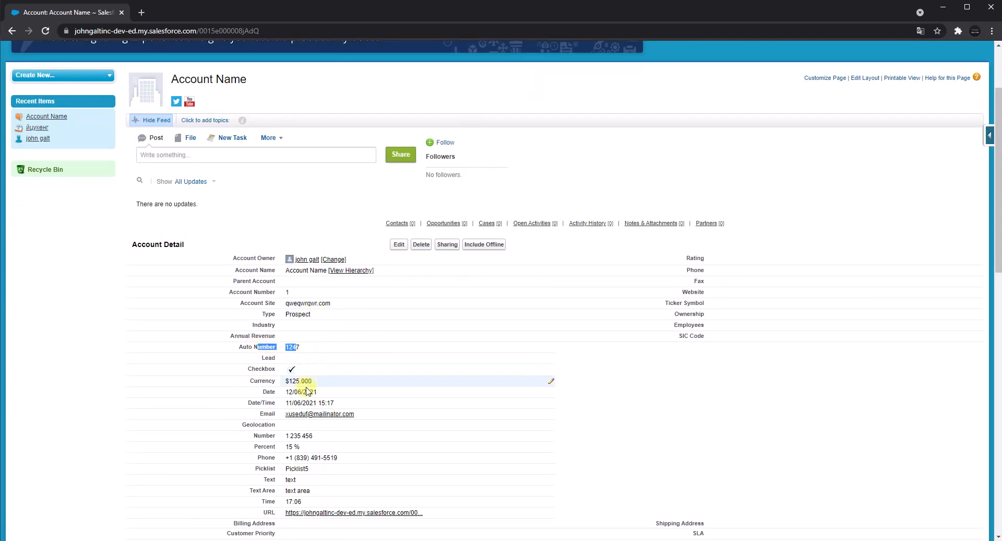
{"action": "scroll", "coordinate": [264, 400], "scroll_direction": "down", "scroll_amount": 1}
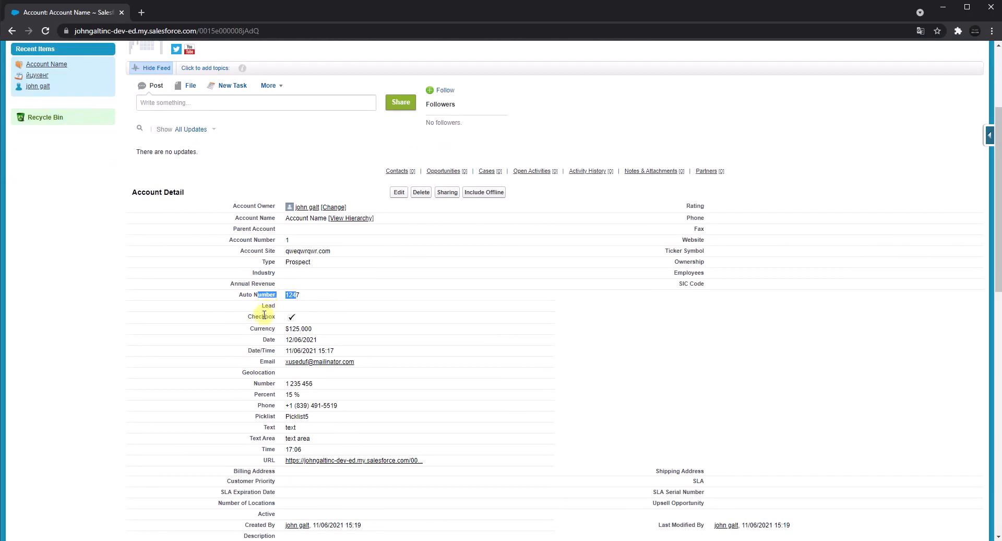
{"action": "left_click_drag", "start_coordinate": [255, 316], "coordinate": [265, 350]}
{"action": "left_click", "coordinate": [267, 360]}
{"action": "left_click_drag", "start_coordinate": [257, 383], "coordinate": [303, 461]}
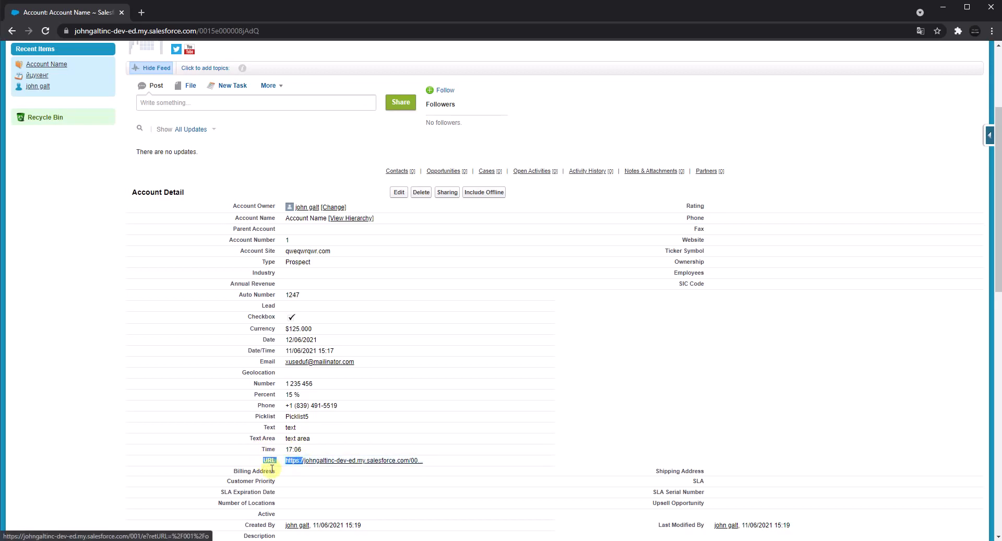
Examine the saved Picklist (Multi-Select) and Text Area (Long) values in the account detail.
{"action": "scroll", "coordinate": [441, 384], "scroll_direction": "down", "scroll_amount": 1}
{"action": "scroll", "coordinate": [443, 382], "scroll_direction": "down", "scroll_amount": 3}
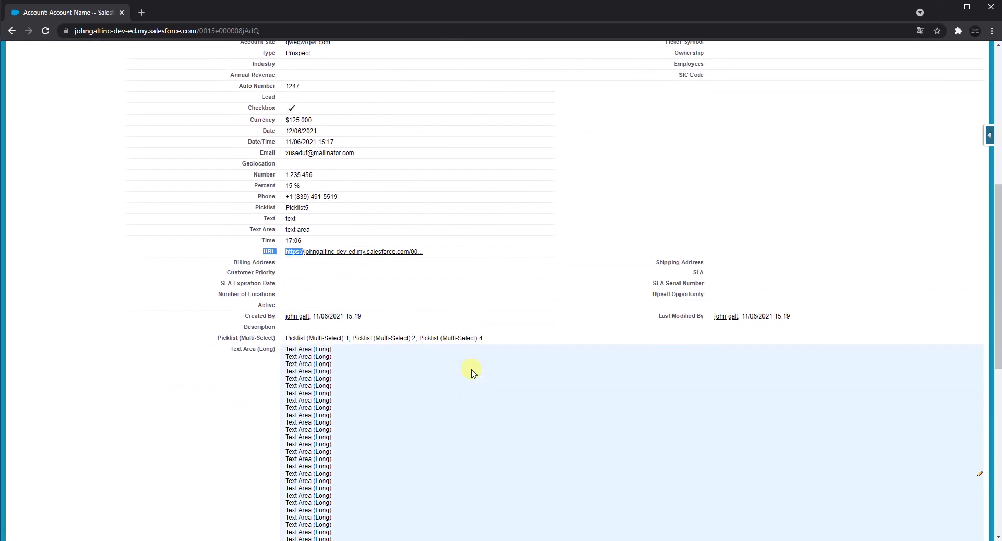
{"action": "left_click_drag", "start_coordinate": [275, 338], "coordinate": [220, 339]}
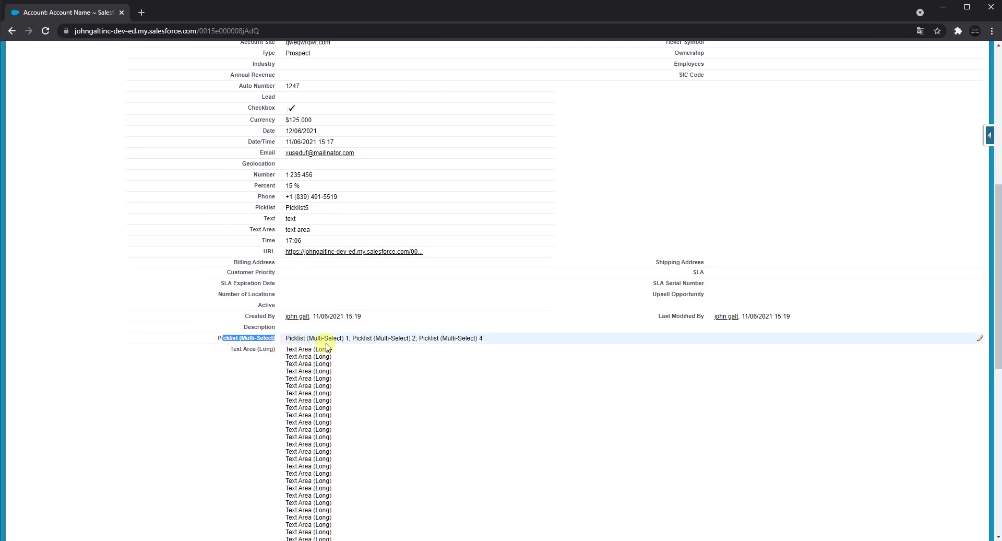
{"action": "left_click", "coordinate": [256, 352]}
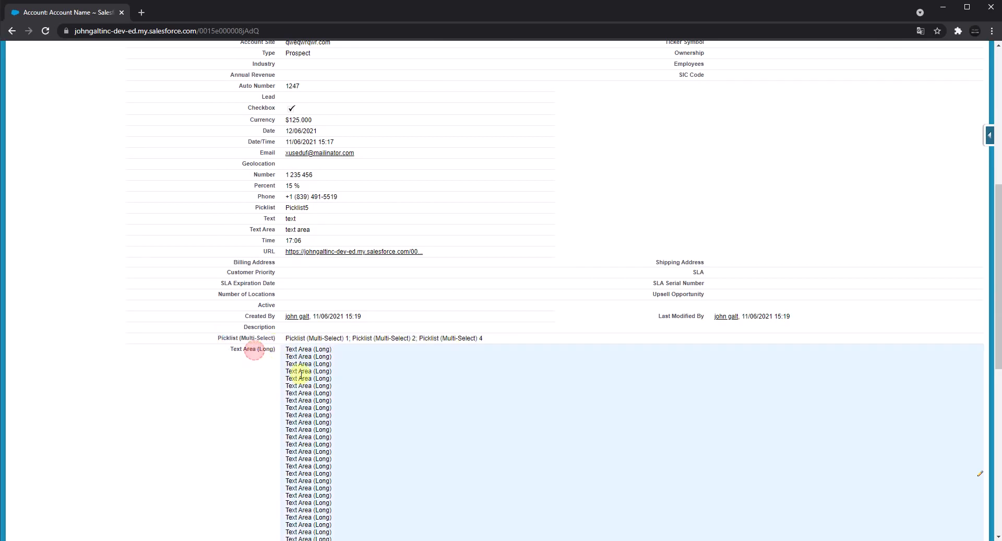
{"action": "scroll", "coordinate": [336, 379], "scroll_direction": "down", "scroll_amount": 3}
{"action": "scroll", "coordinate": [336, 380], "scroll_direction": "down", "scroll_amount": 2}
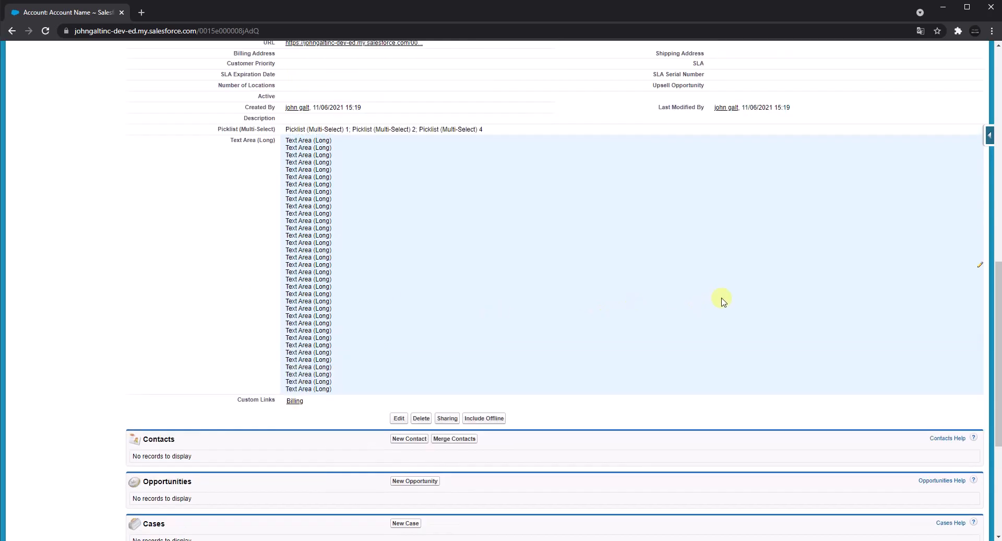
{"action": "scroll", "coordinate": [722, 300], "scroll_direction": "up", "scroll_amount": 10}
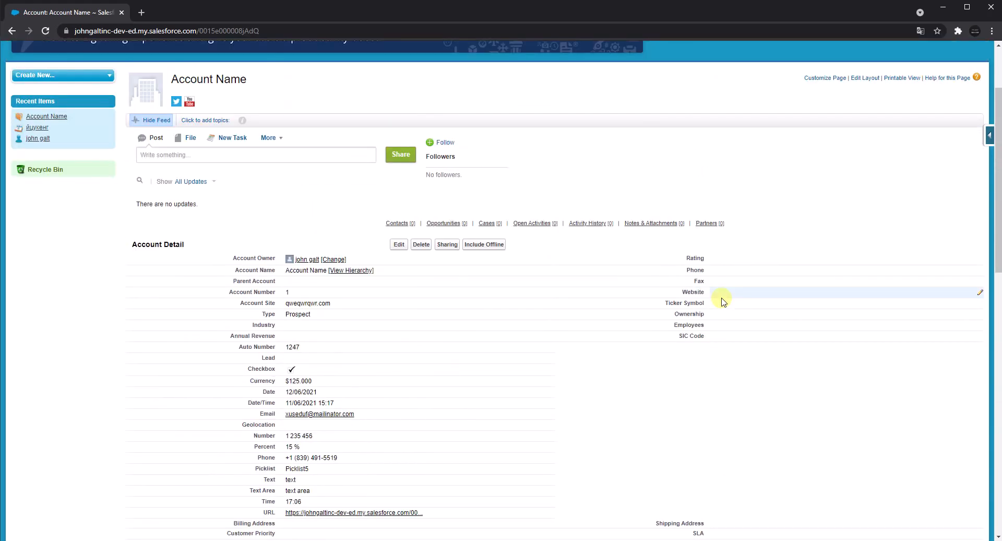